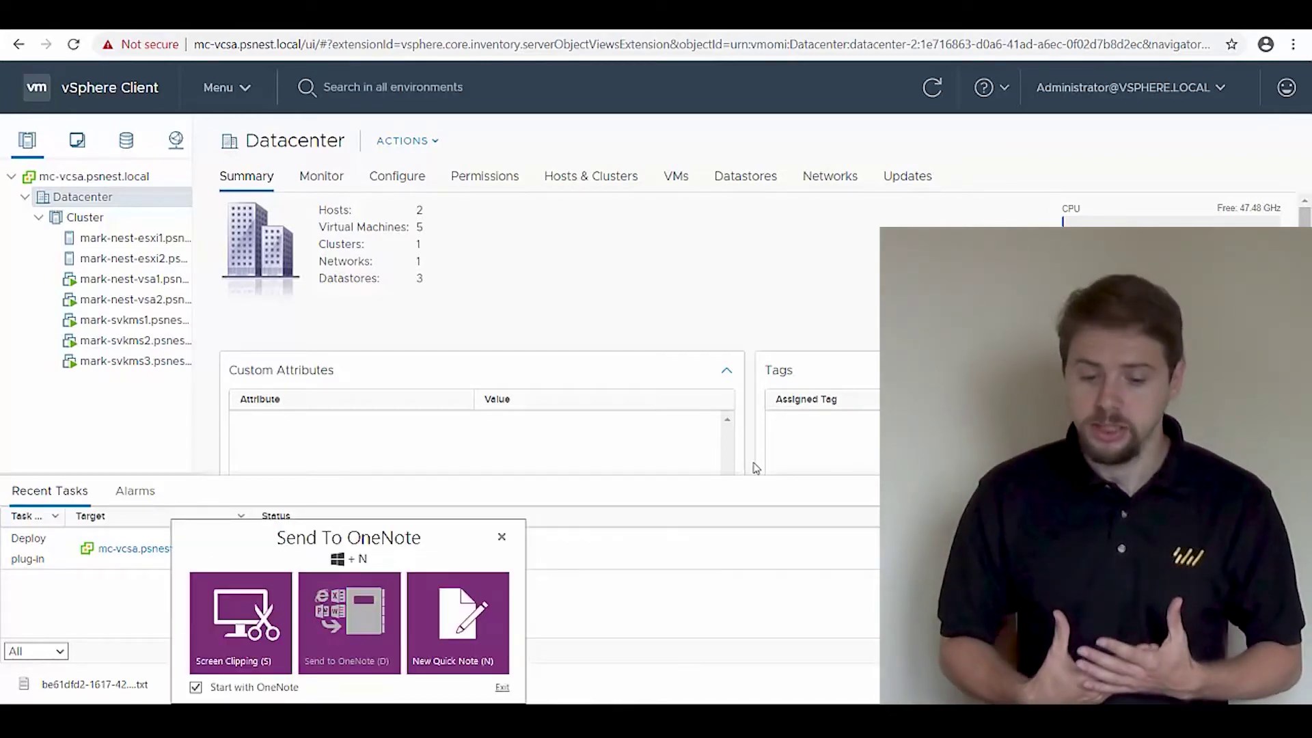
Dismiss the Send To OneNote popup covering the Datacenter summary.
click(502, 537)
Open the browser-based web console for the mark-svkms1 VM.
click(133, 320)
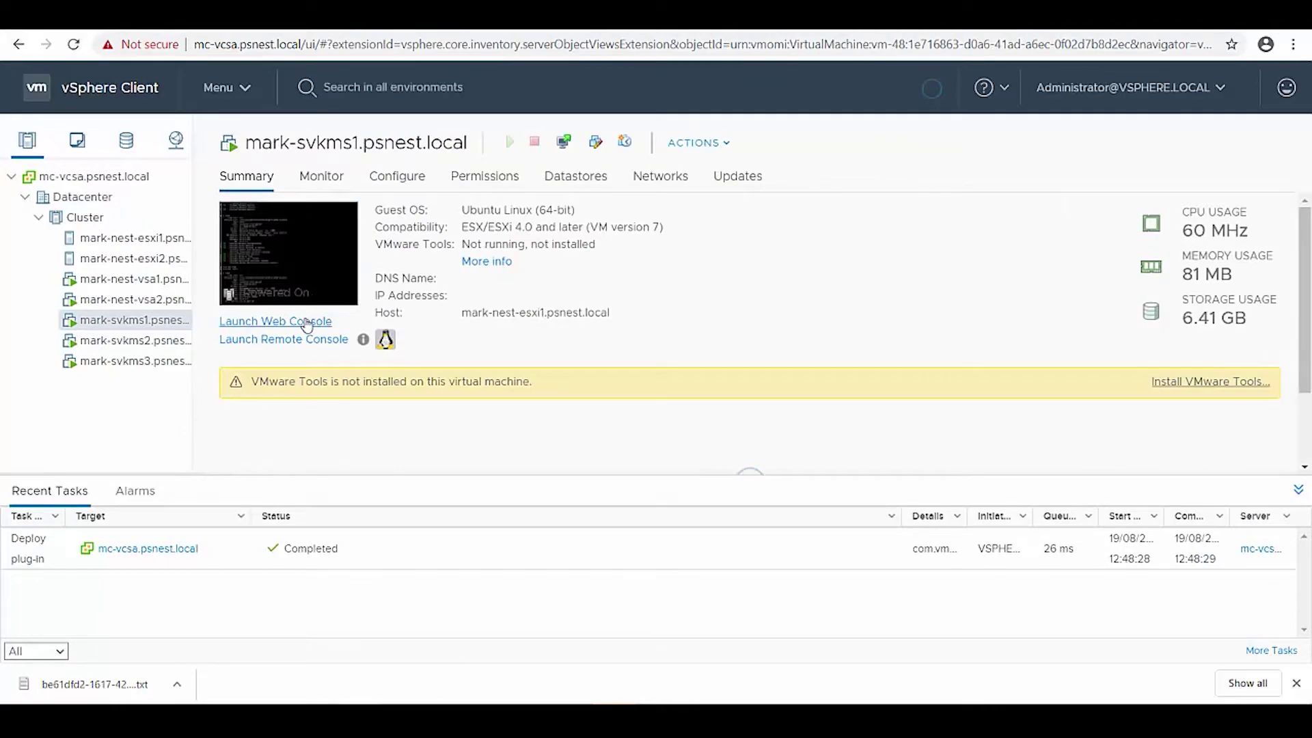
click(302, 322)
click(844, 459)
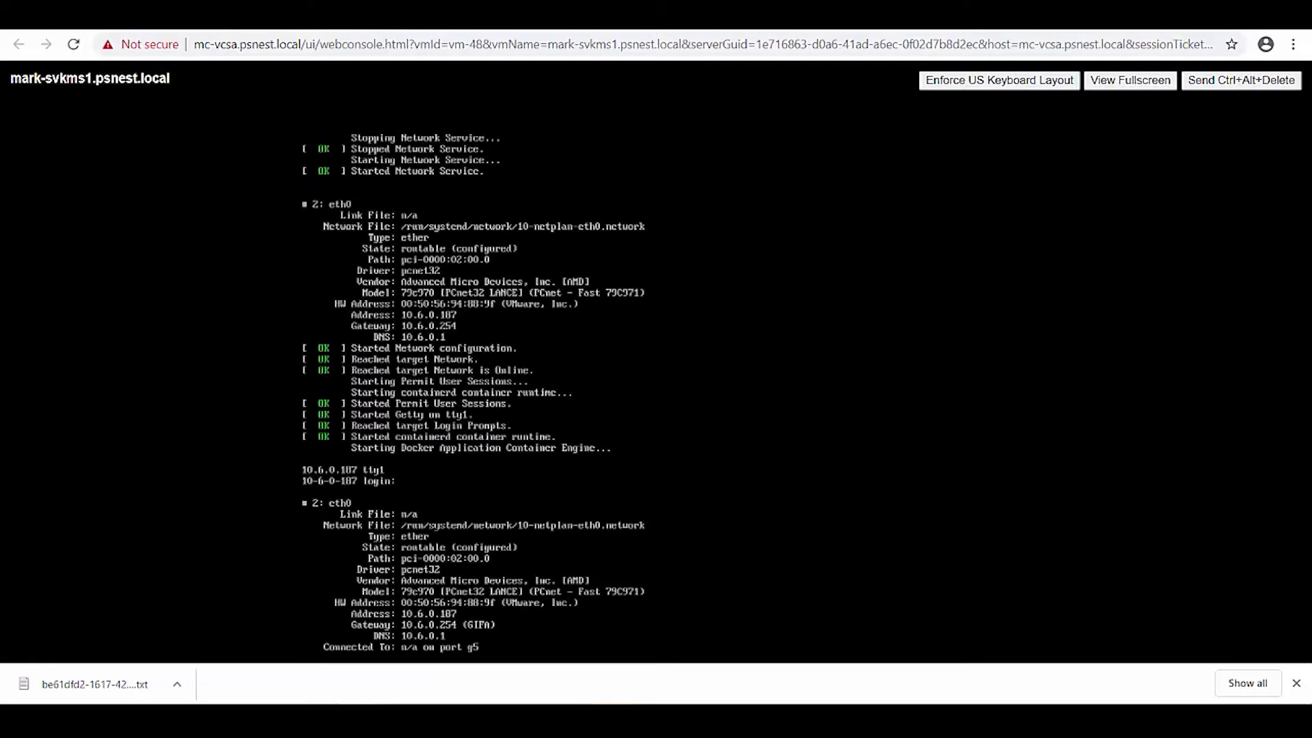
In a new tab, try 10.6.0.187:5480, abandon it, then load stormagic.com/customer-manuals.
key(ctrl+t)
text(`0.)
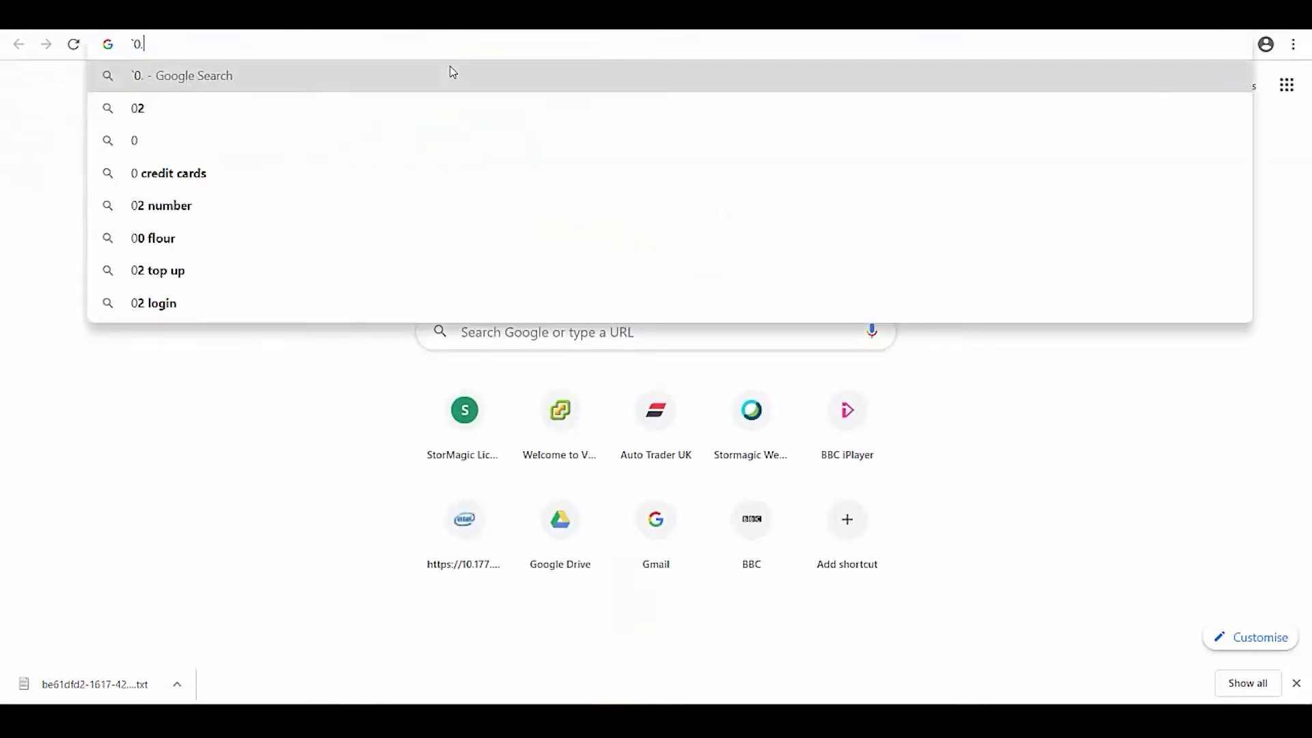
key(BackSpace)
key(BackSpace)
key(BackSpace)
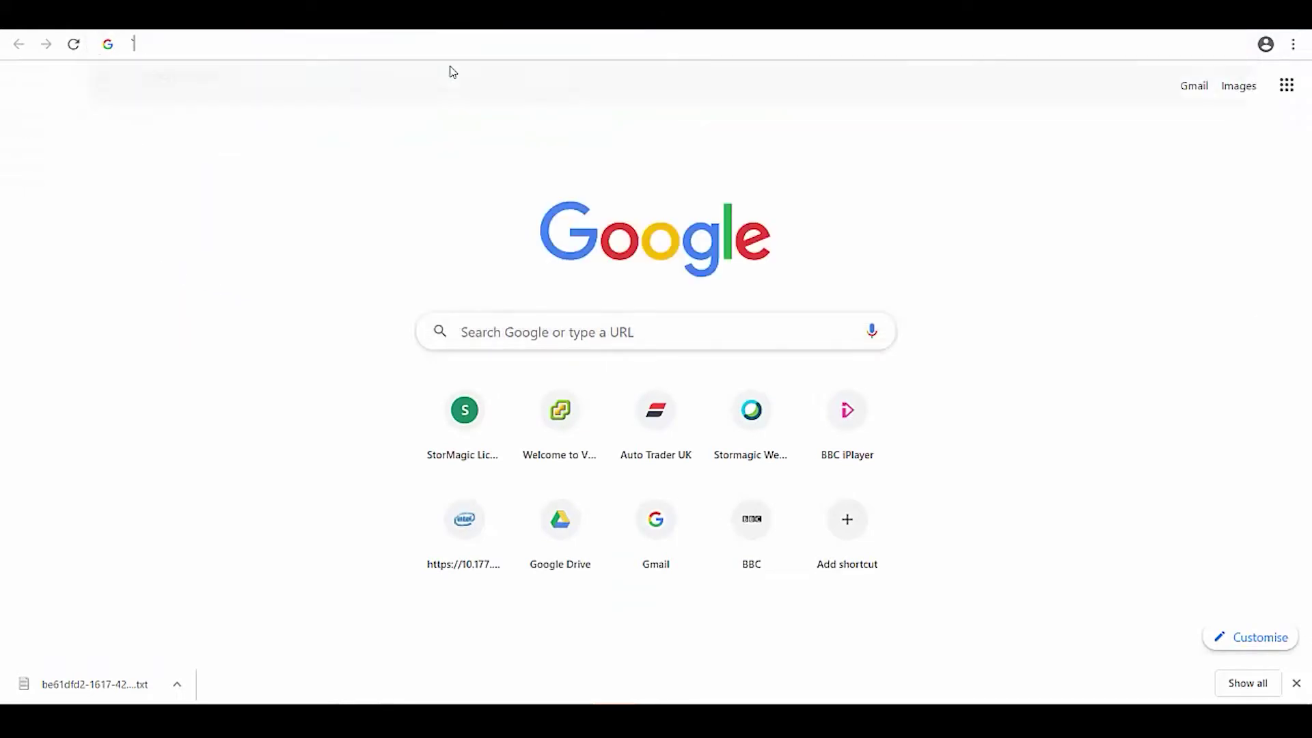
text(`0.,)
key(BackSpace)
key(BackSpace)
key(BackSpace)
key(BackSpace)
text(10.)
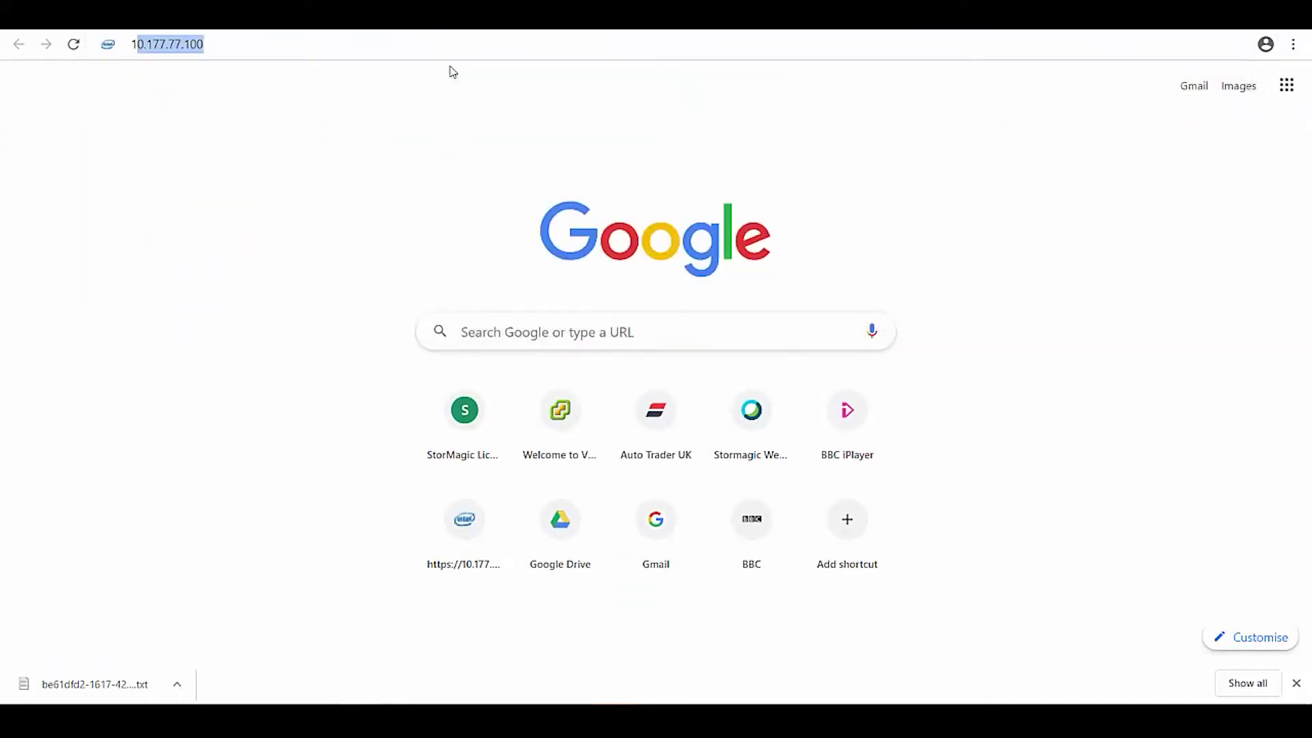
text(6.0.)
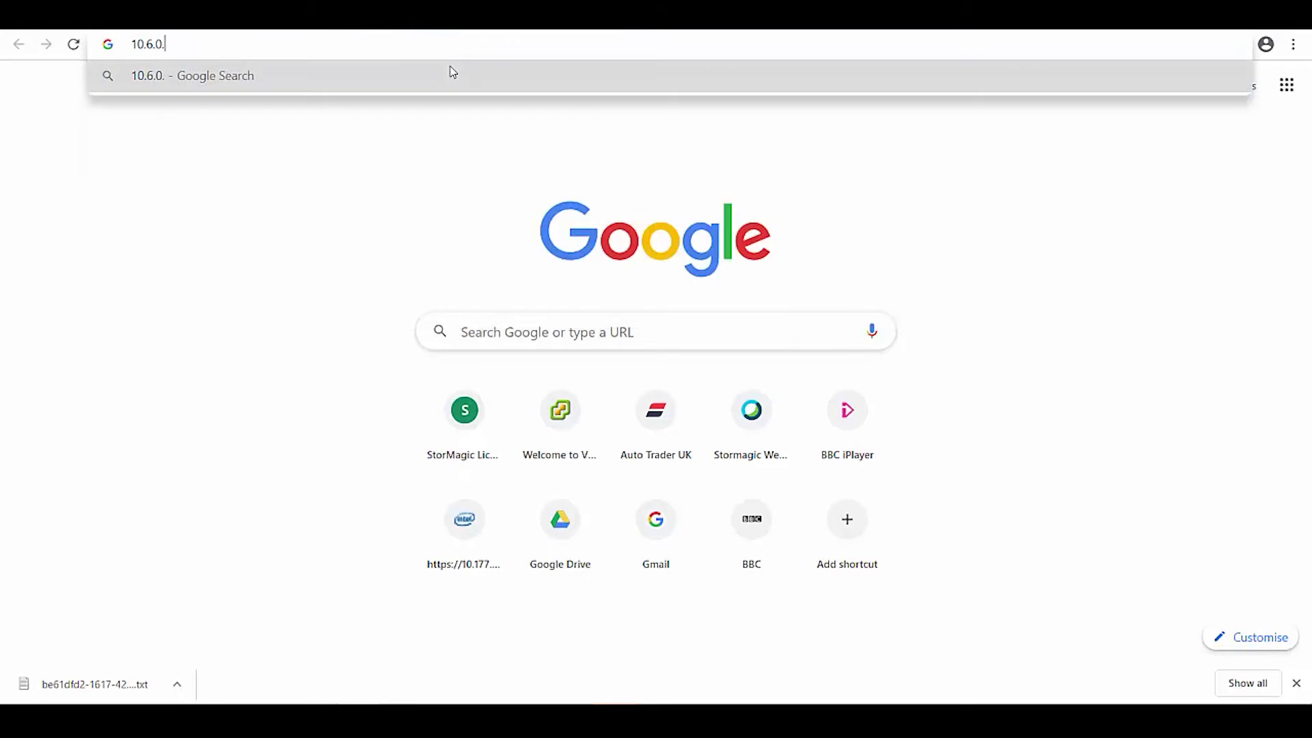
text(187)
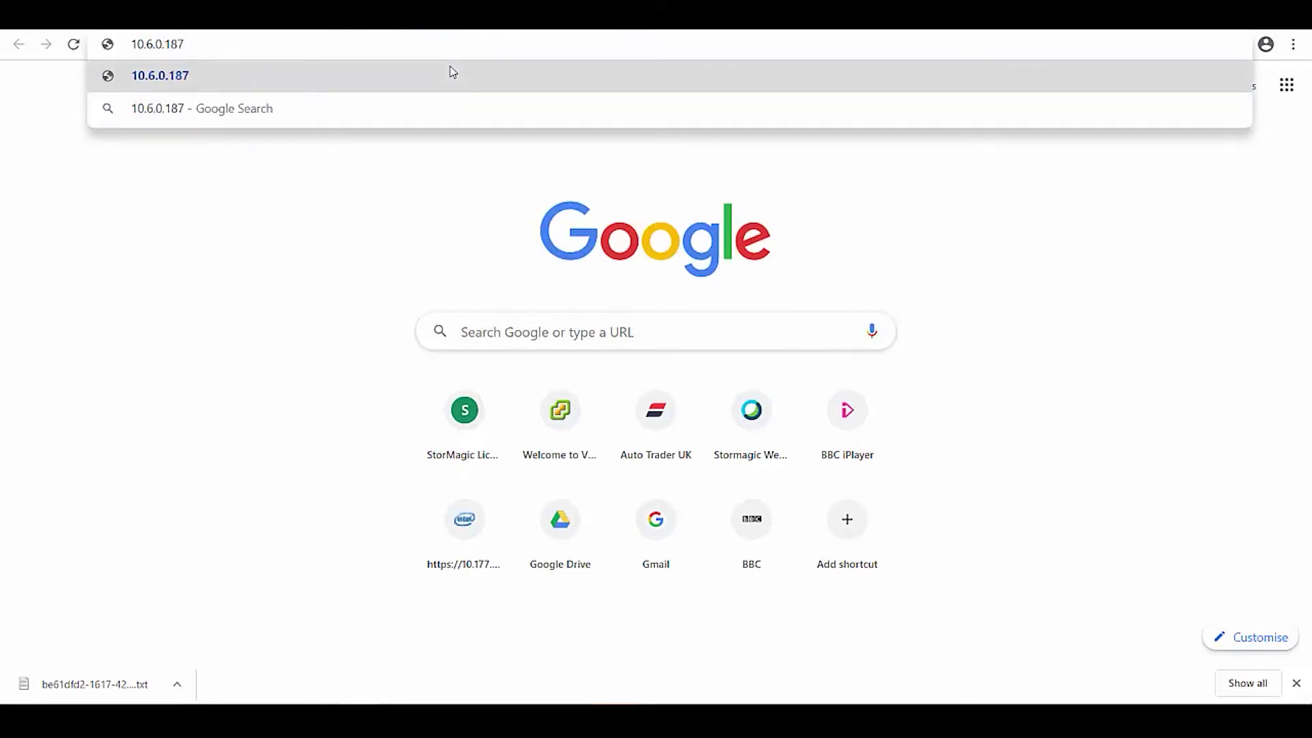
text(:5480)
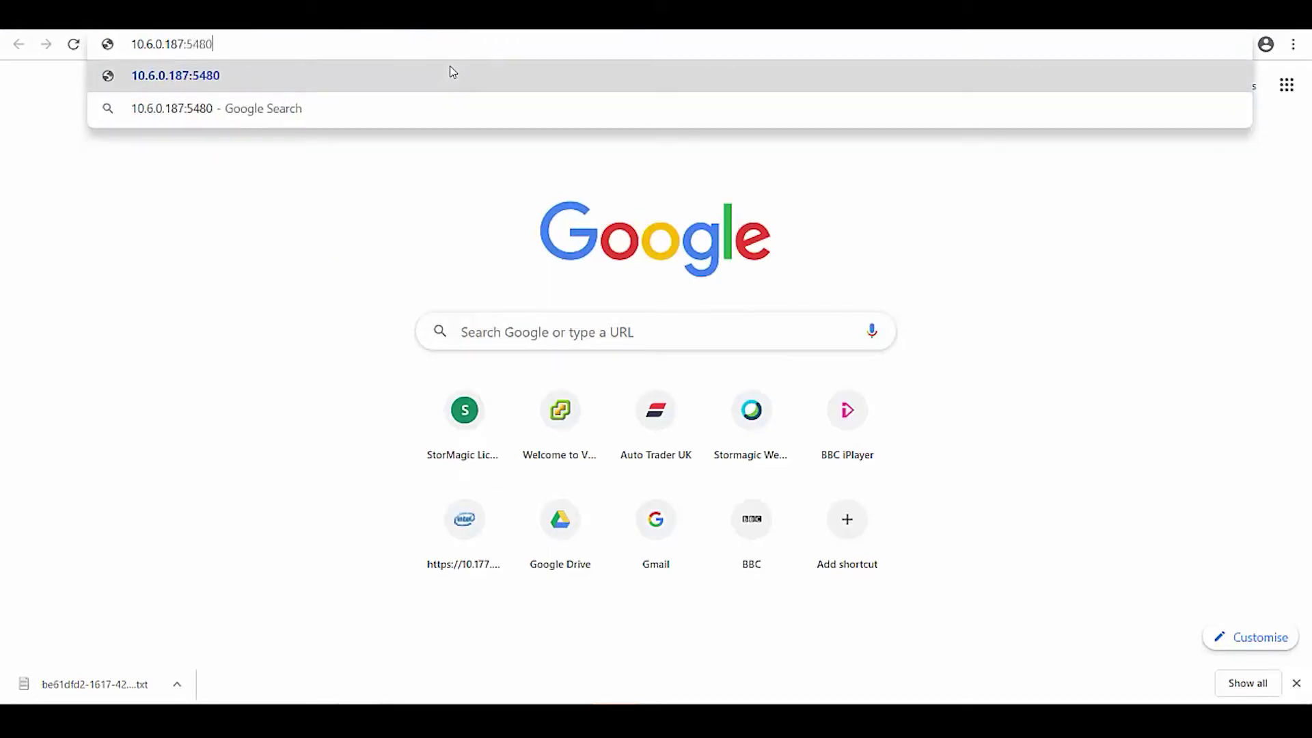
key(Return)
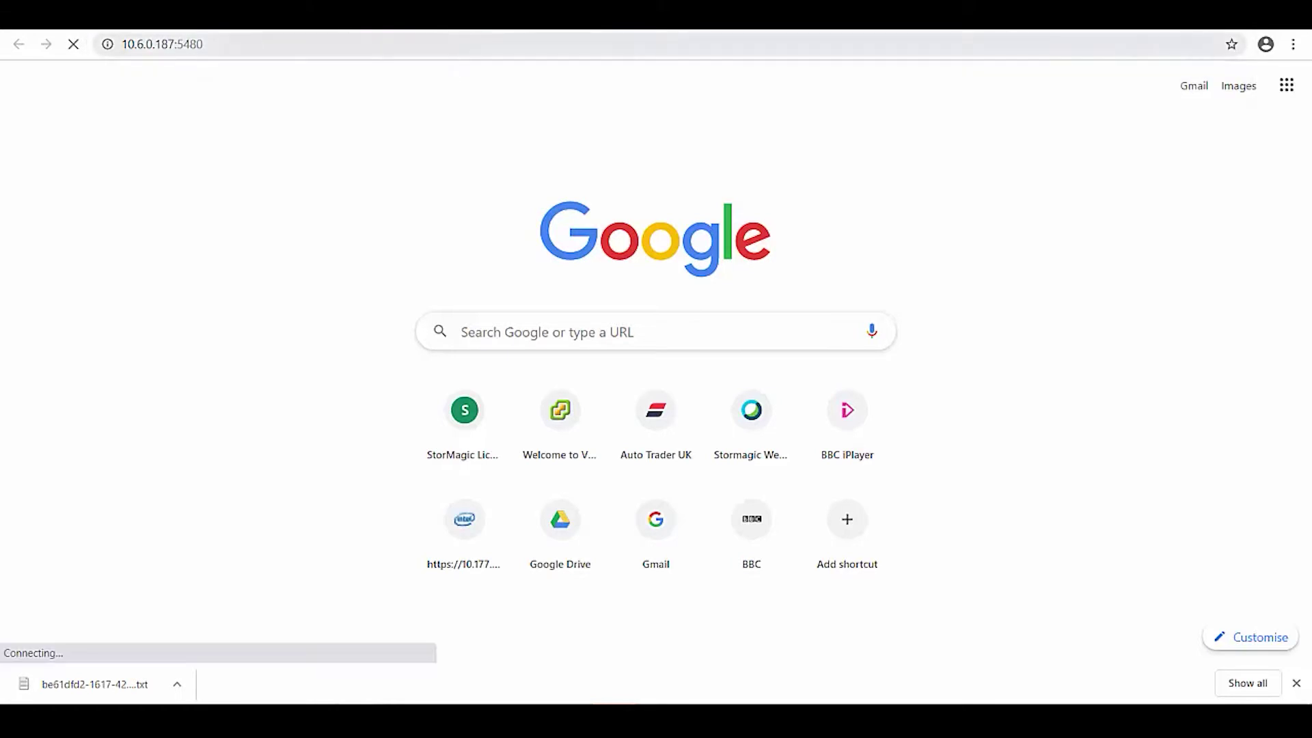
key(Escape)
text(stormagic)
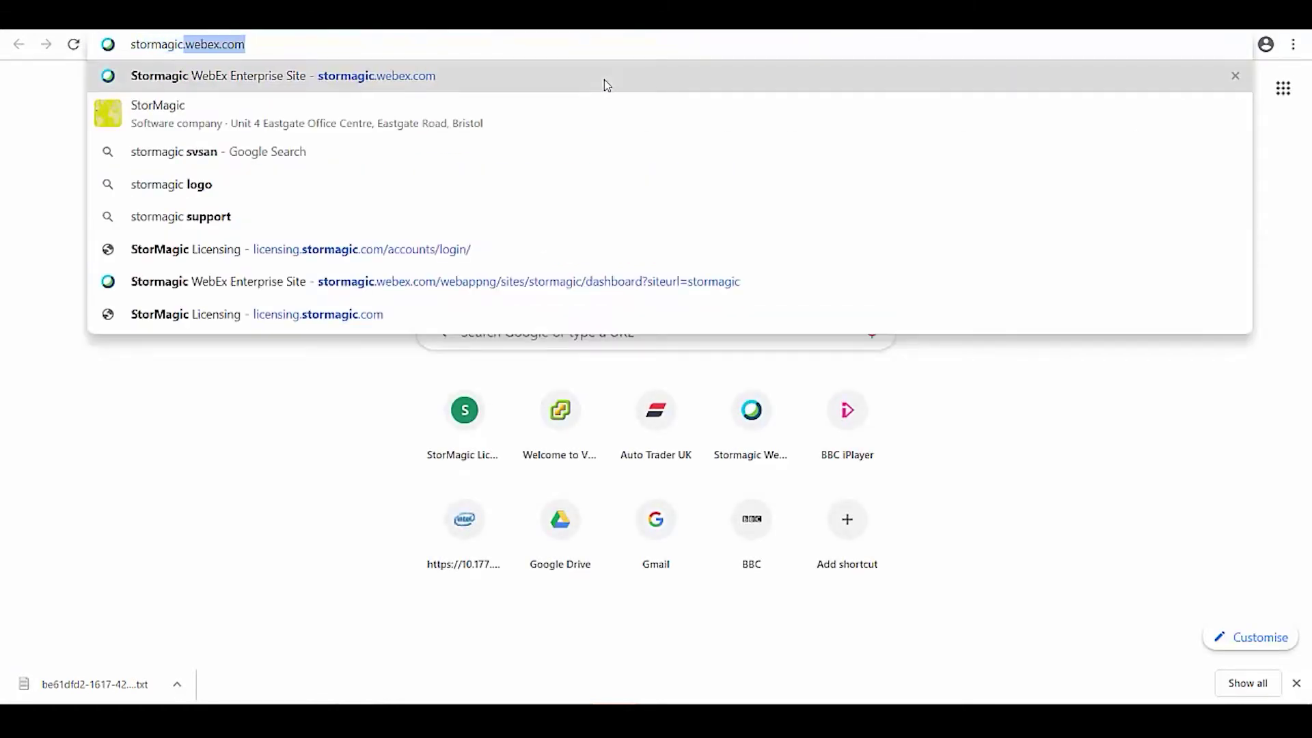
text(.com/custome)
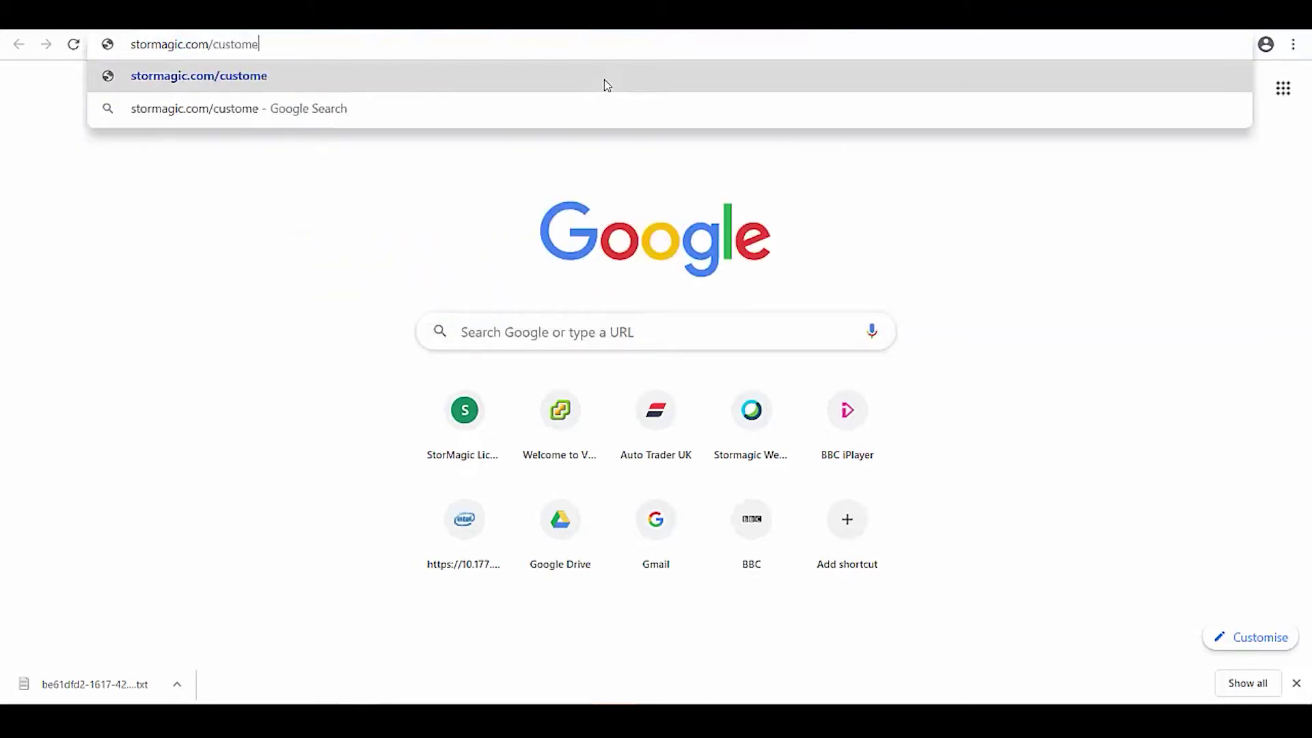
text(r-manuals)
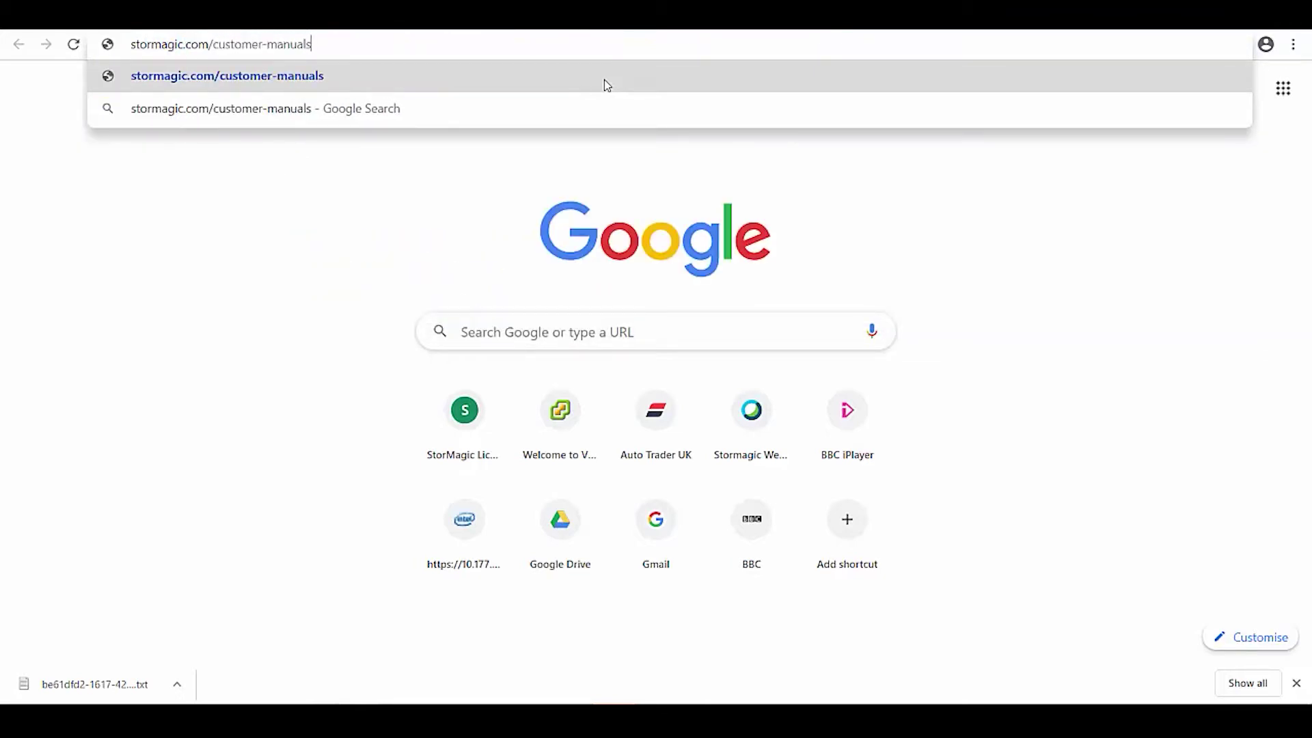
key(Return)
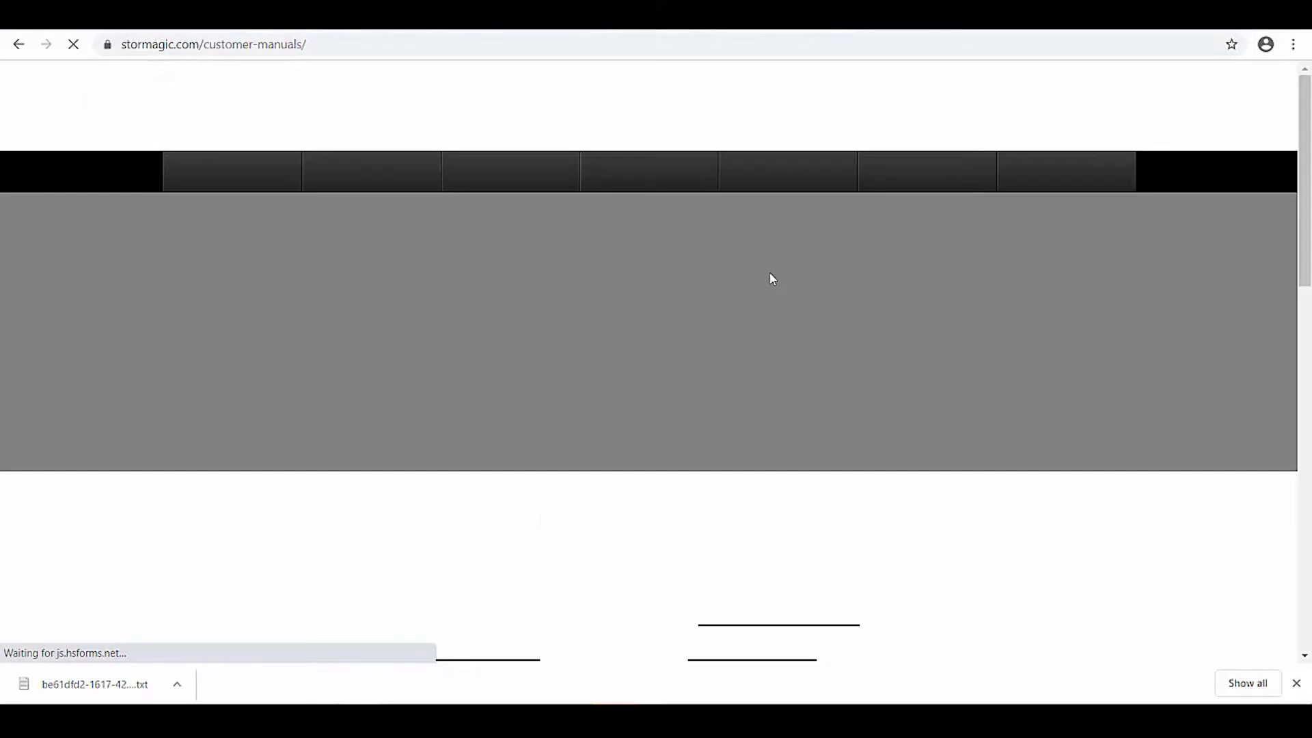
Open the SvKMS 2.4 Initialization & Activation guide and highlight the Activator port 8443.
scroll(659, 396, down, 7)
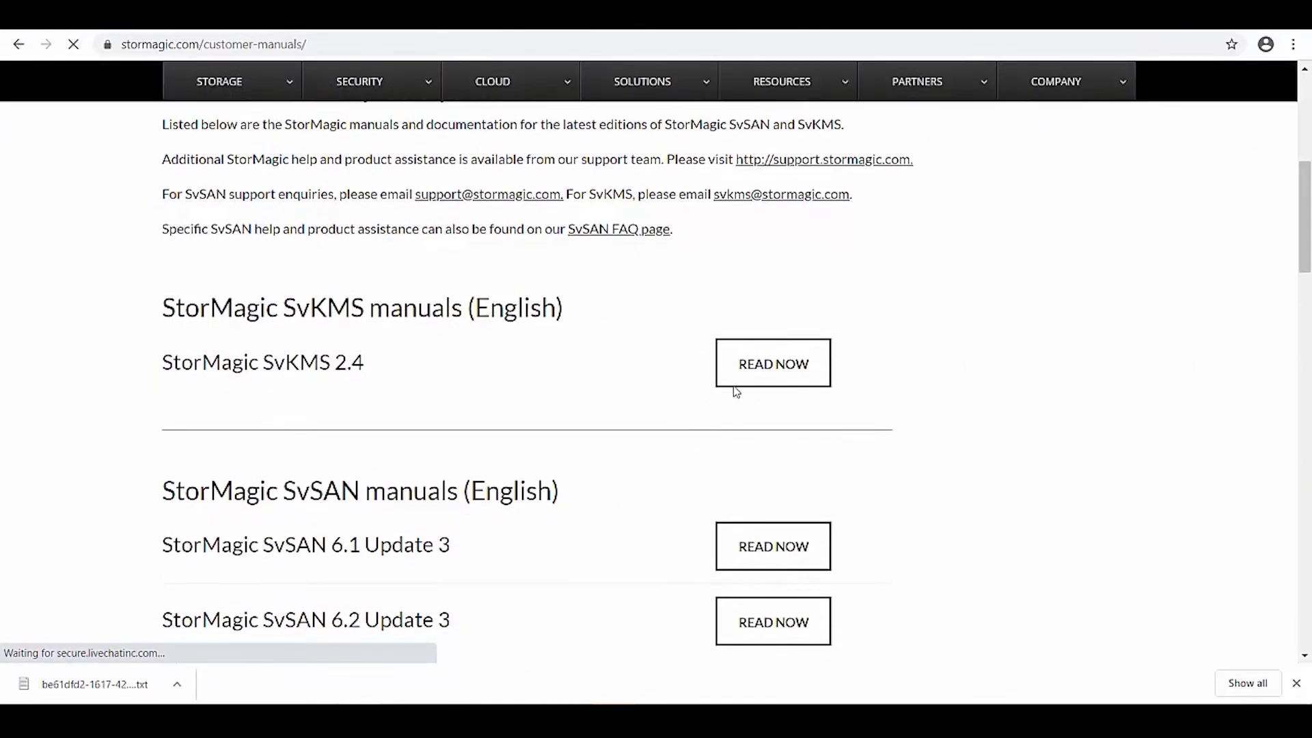
click(738, 378)
scroll(931, 471, down, 2)
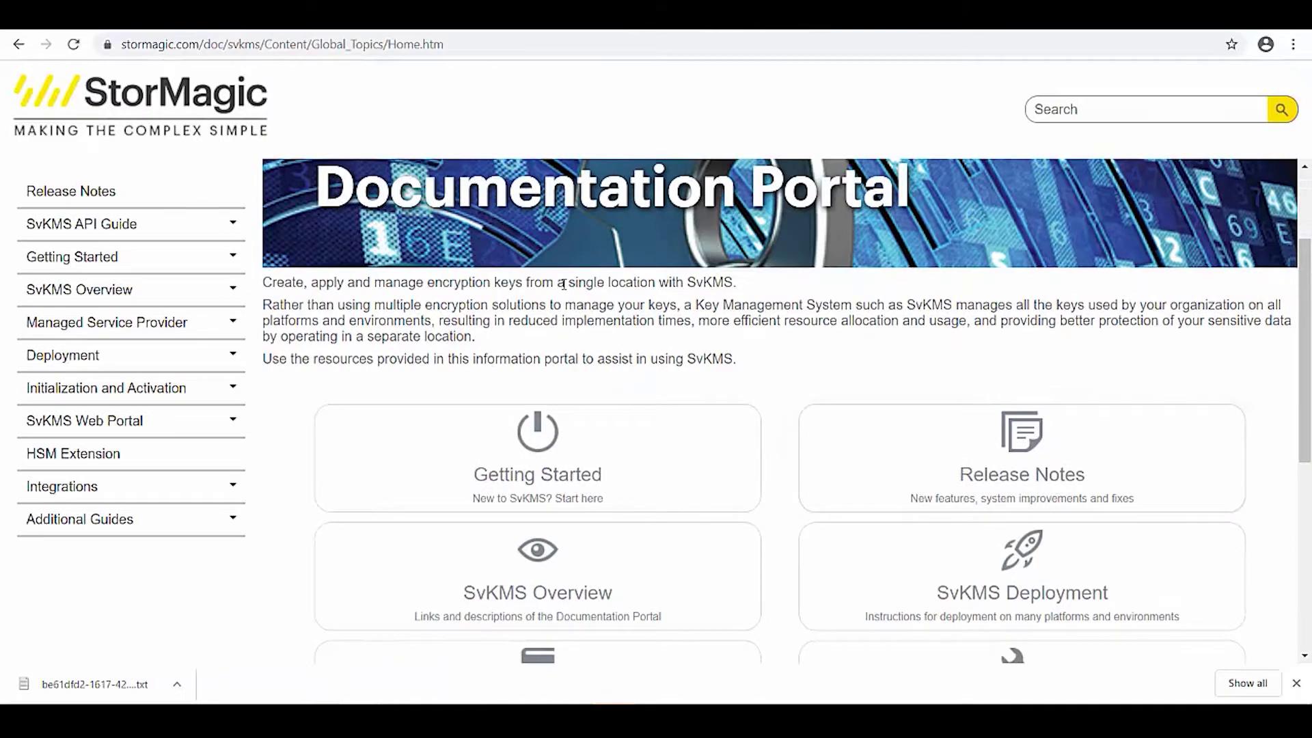
scroll(767, 392, down, 3)
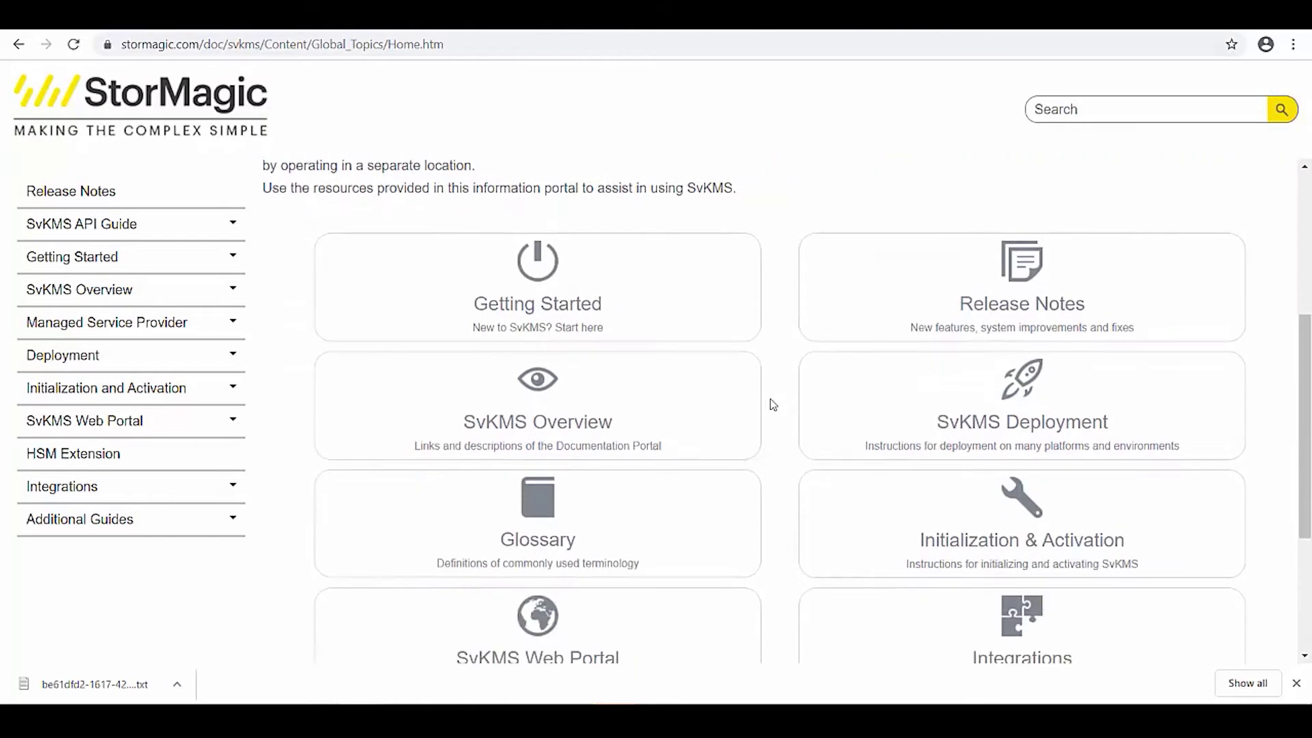
click(899, 503)
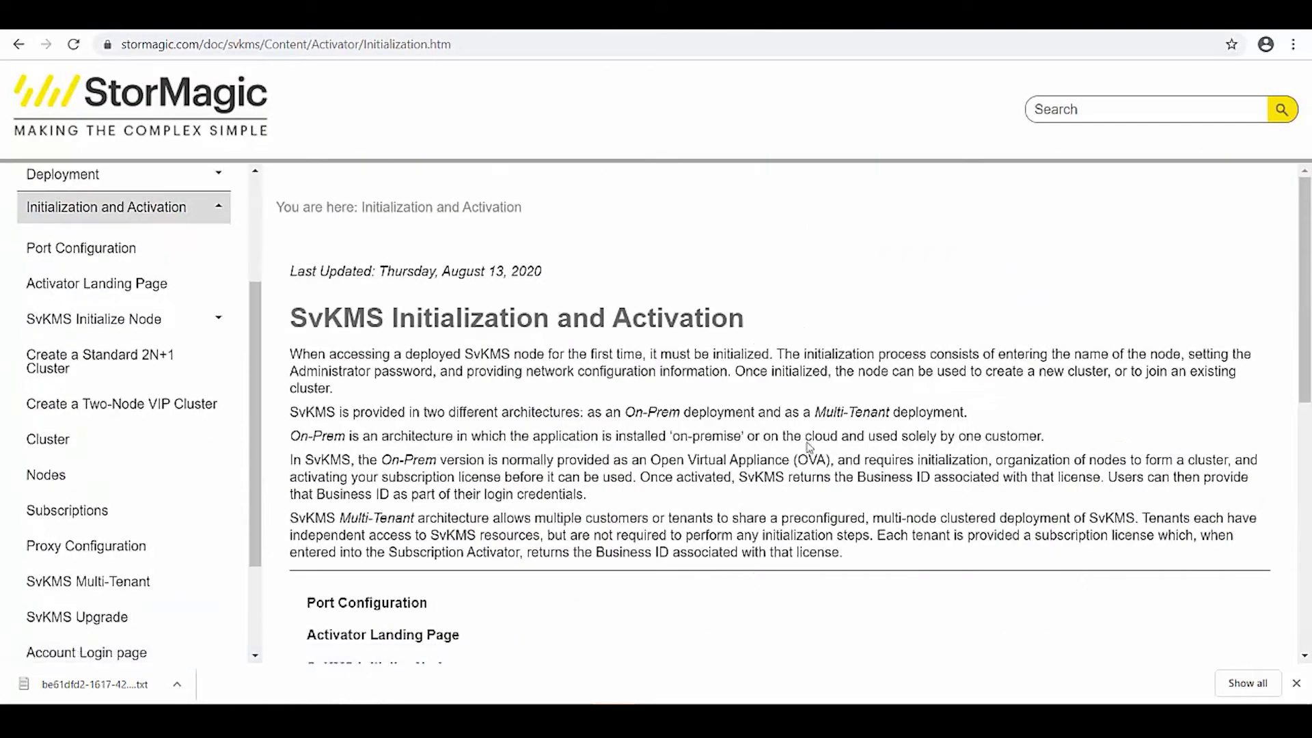
scroll(808, 445, down, 1)
scroll(765, 410, down, 8)
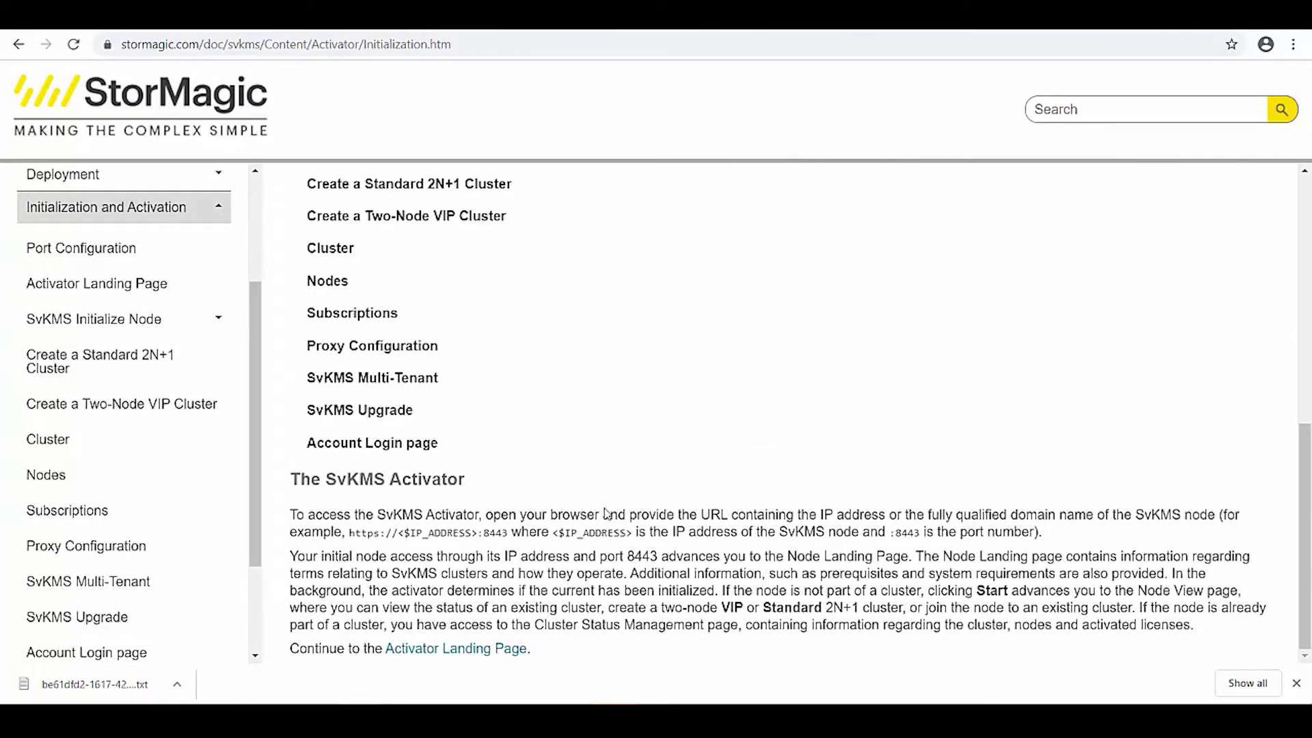
drag(634, 556, 649, 557)
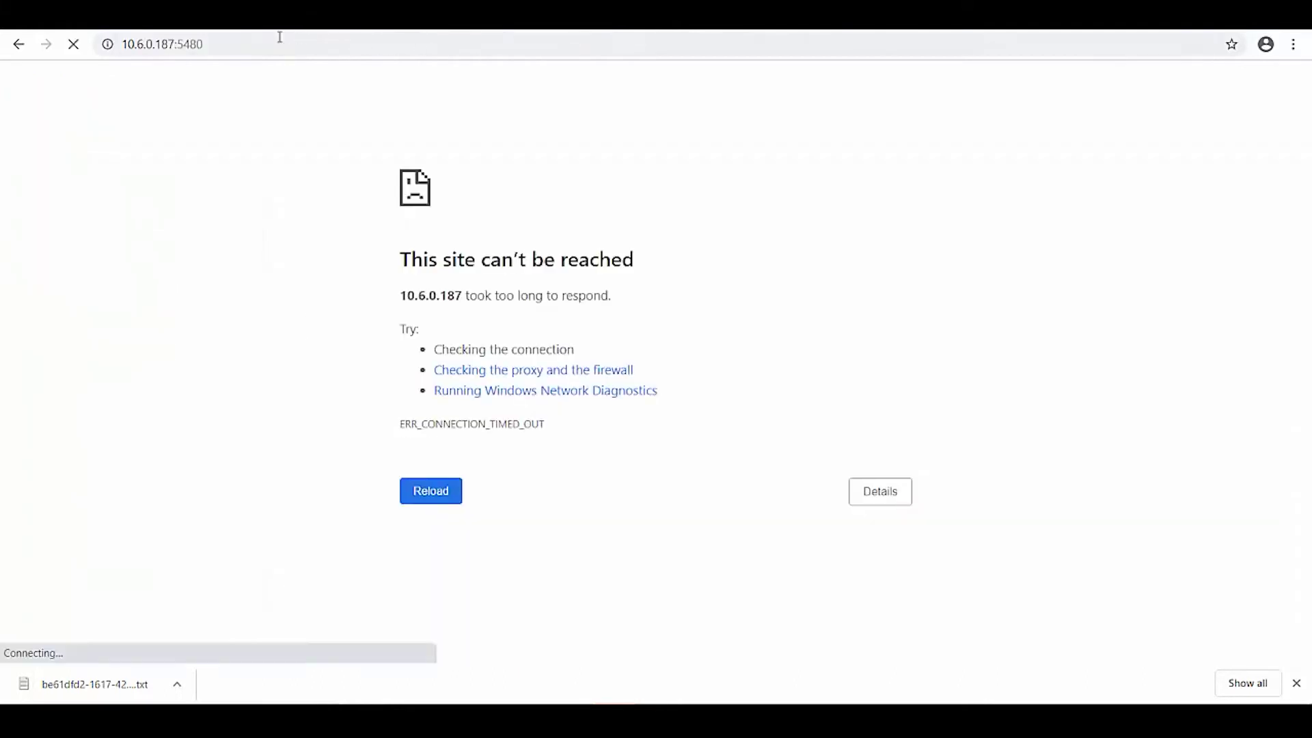
click(260, 41)
click(260, 44)
key(BackSpace)
key(BackSpace)
key(BackSpace)
key(BackSpace)
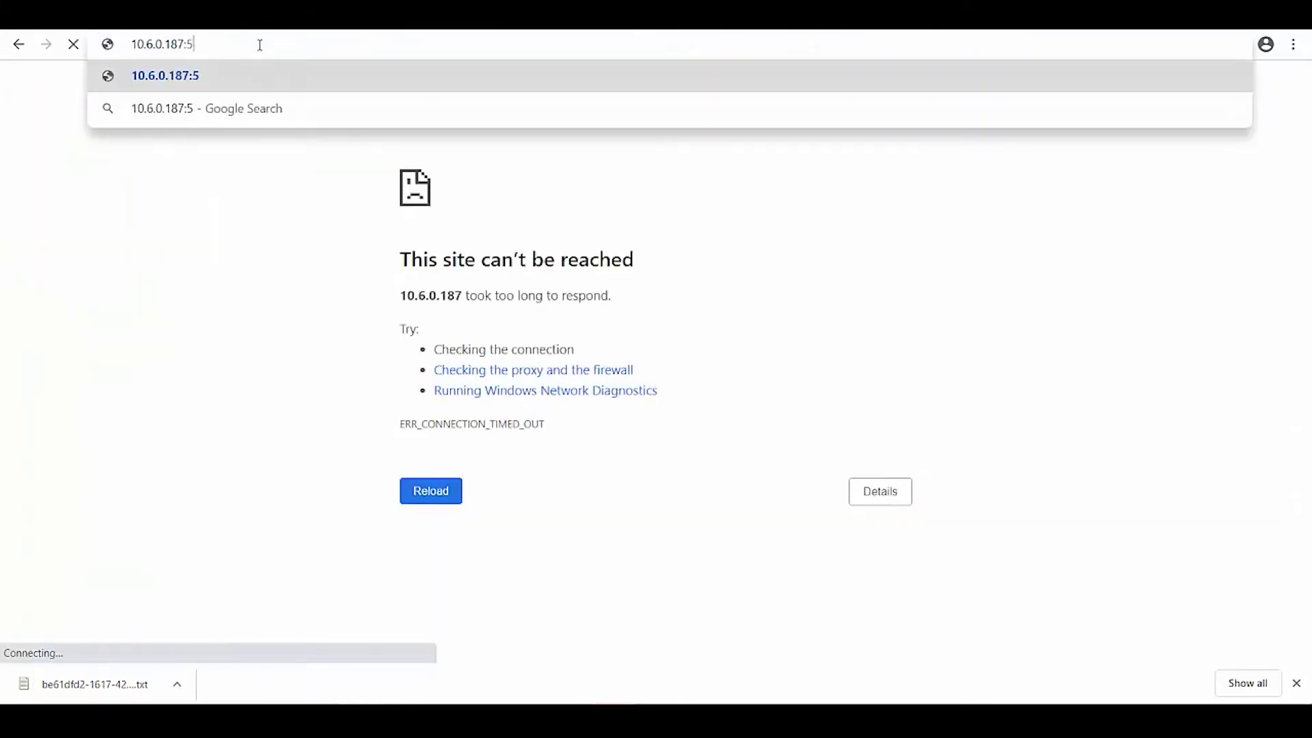
text(8443)
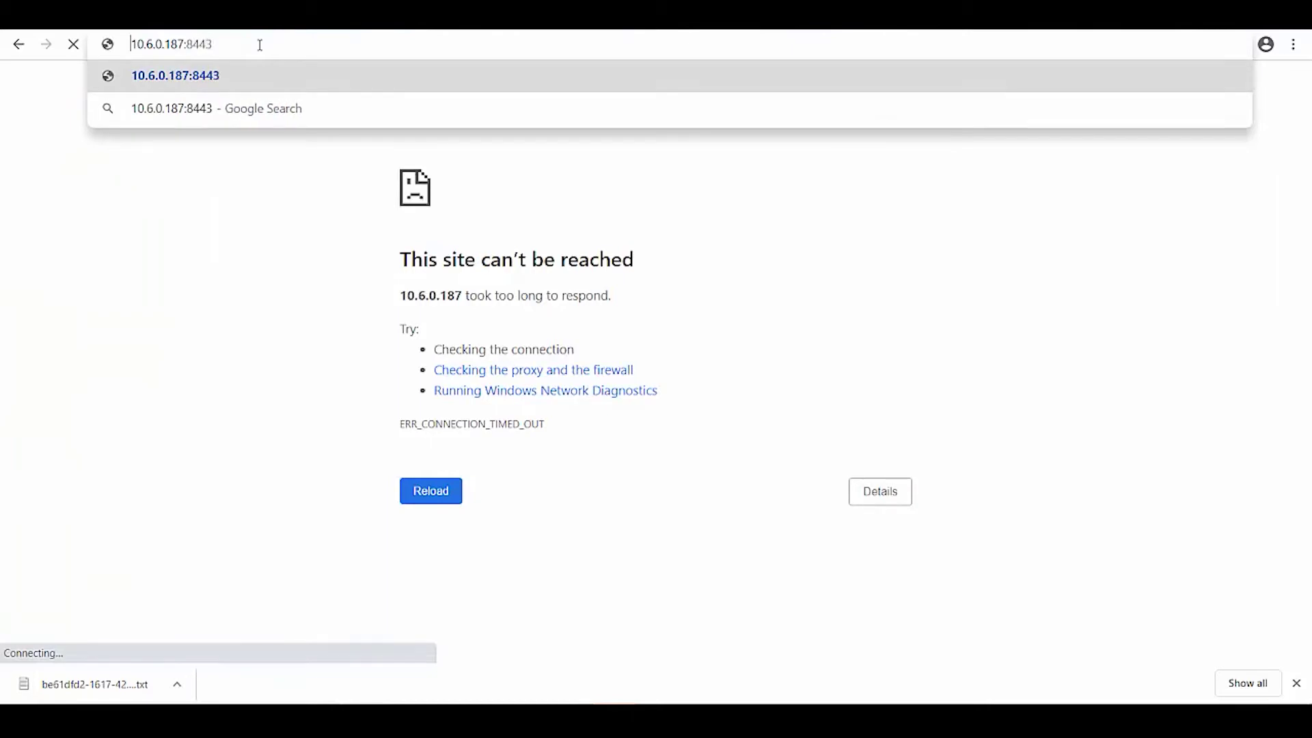
key(Home)
text(httpa)
key(BackSpace)
text(s://)
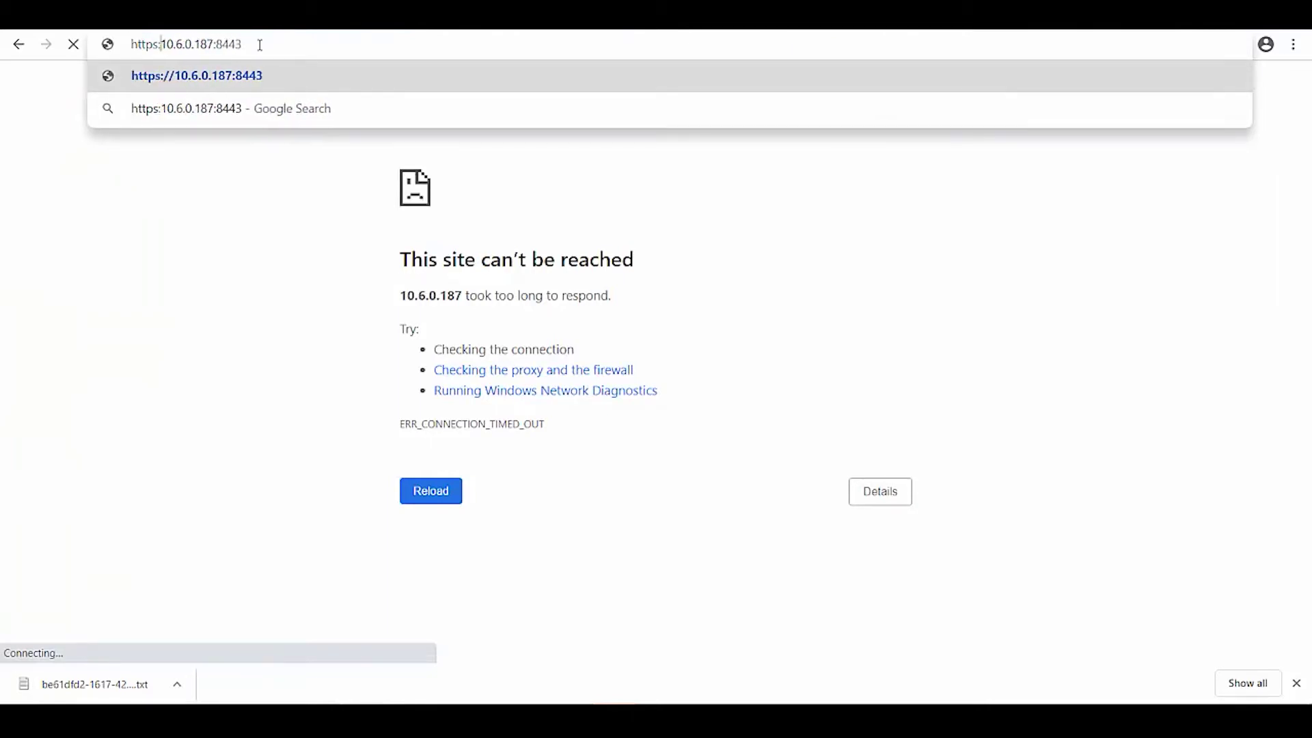
key(Return)
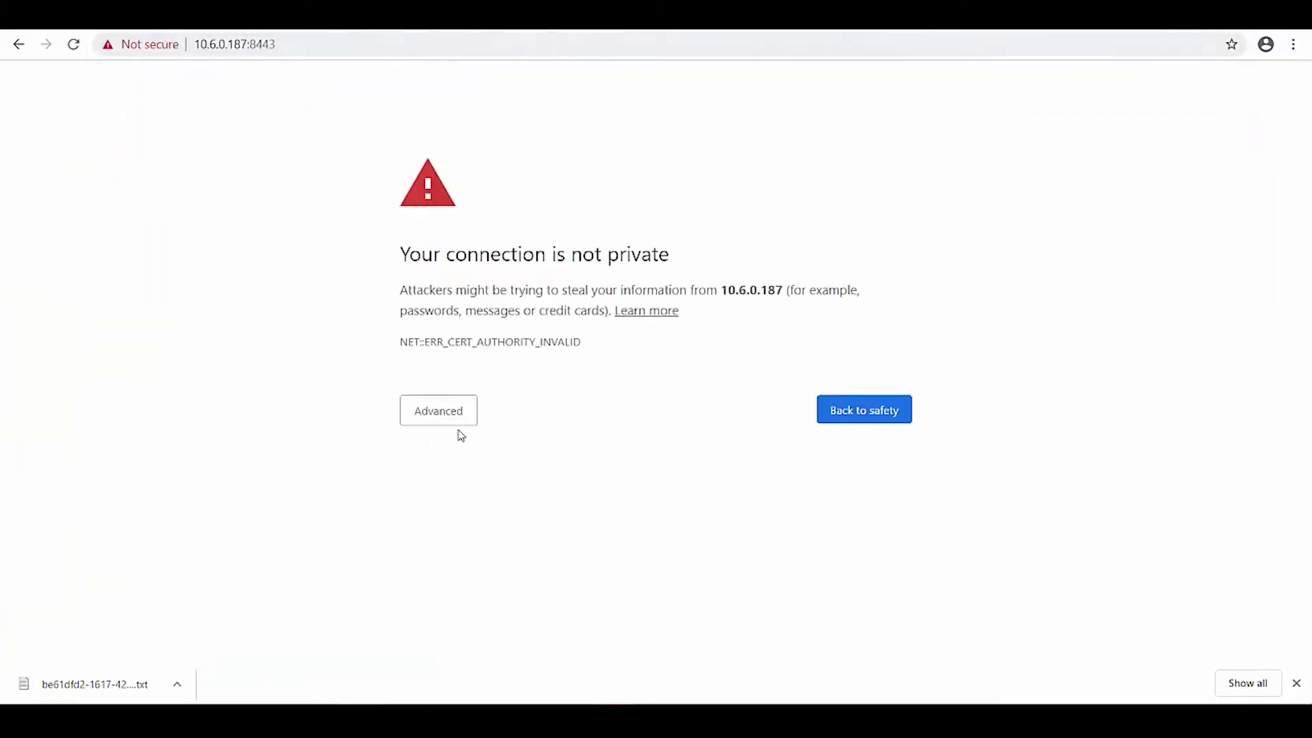
Bypass the certificate warning and start setup from the Activator welcome page.
click(459, 422)
click(458, 541)
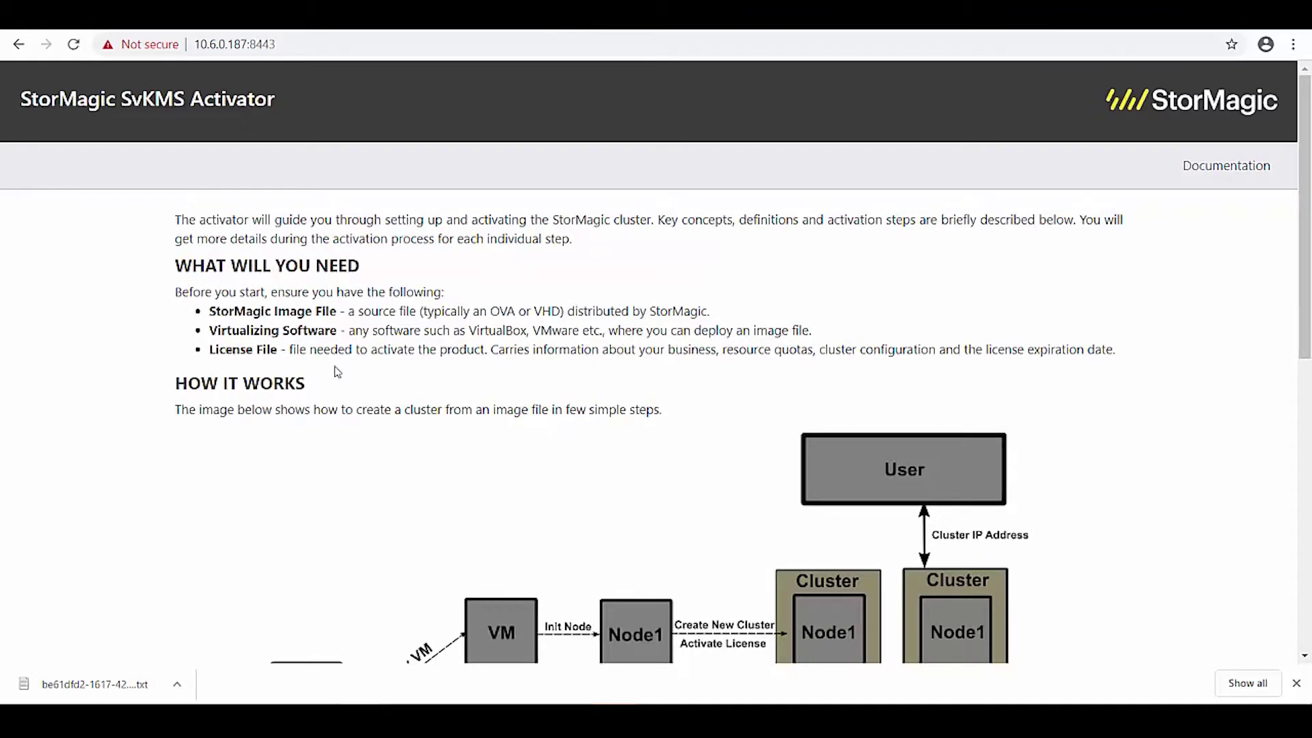
scroll(396, 380, down, 3)
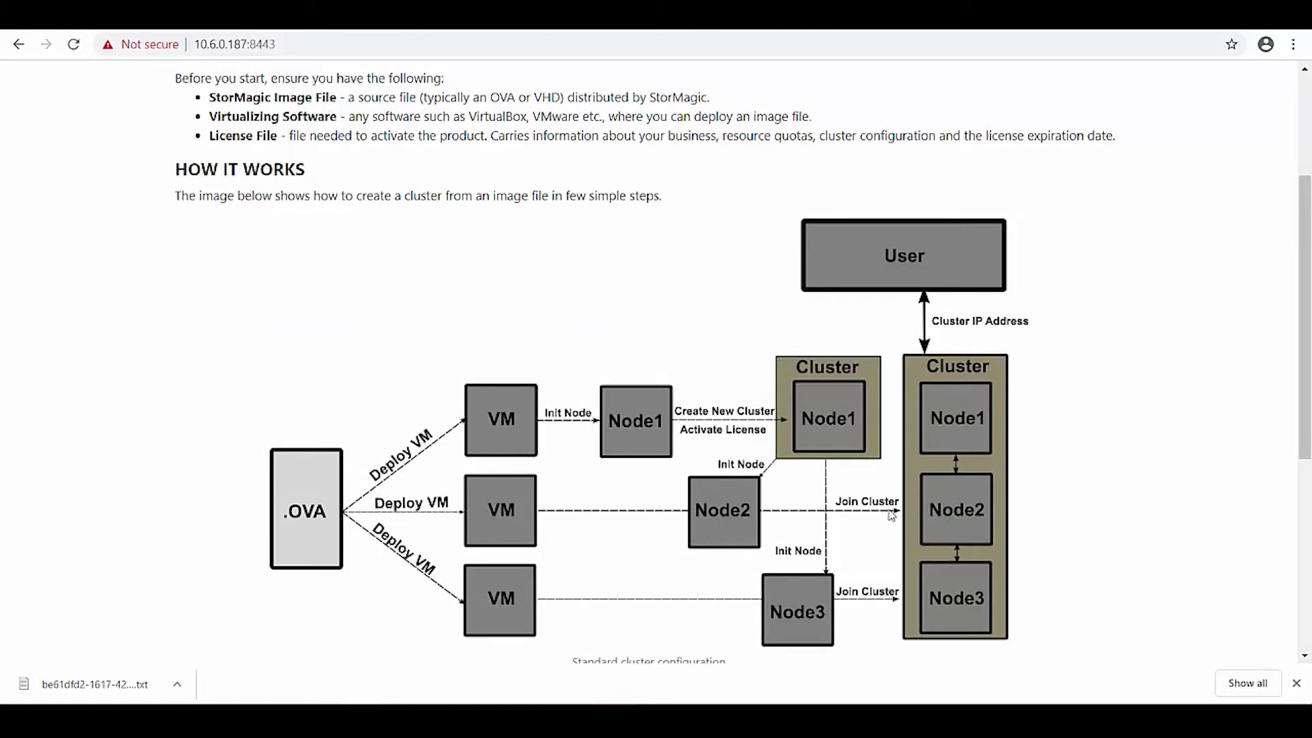
scroll(892, 516, down, 5)
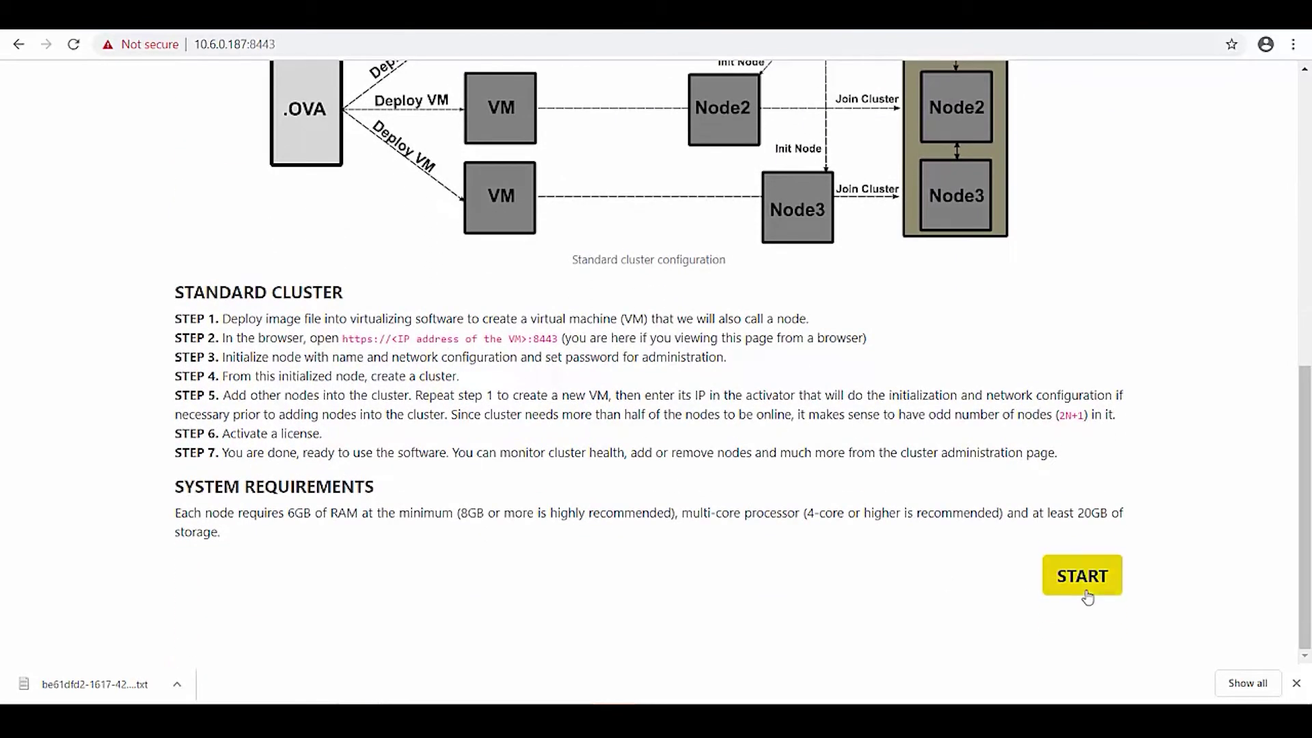
click(1083, 577)
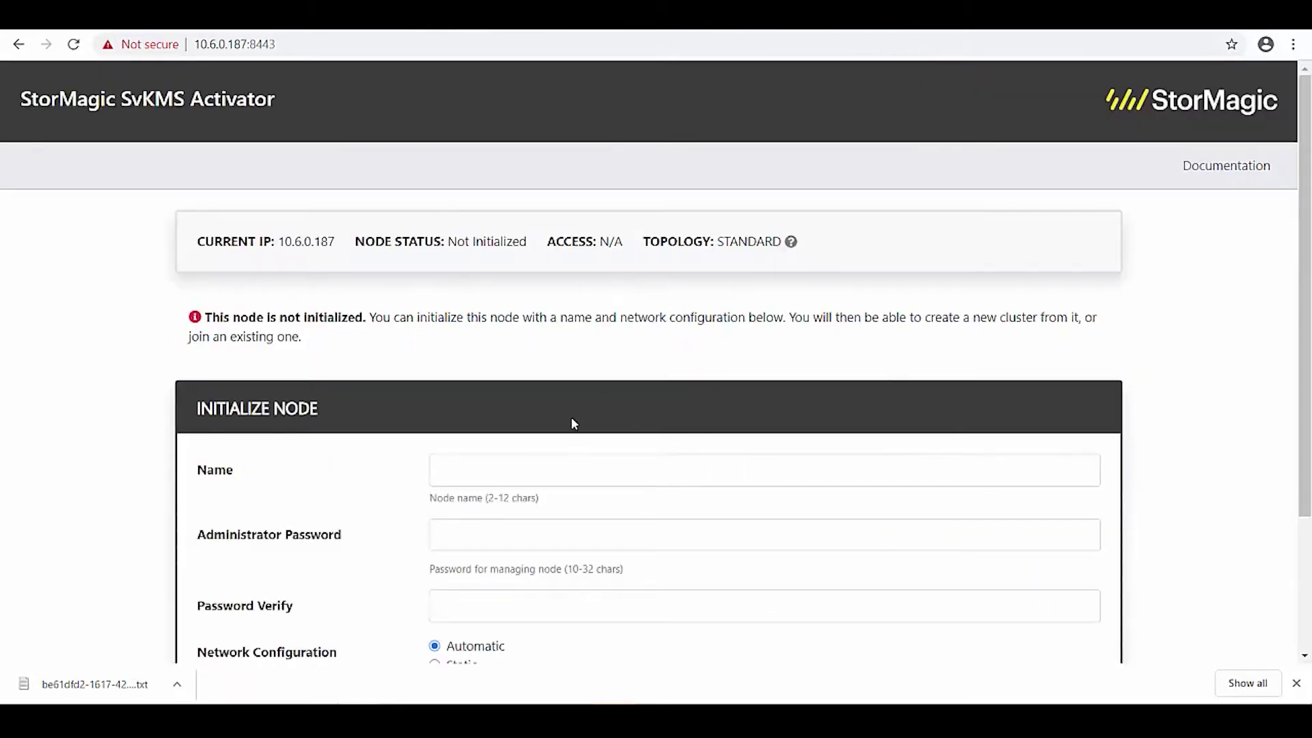
Name the node mark-svkms and enter the administrator password and its confirmation.
click(550, 473)
text(m)
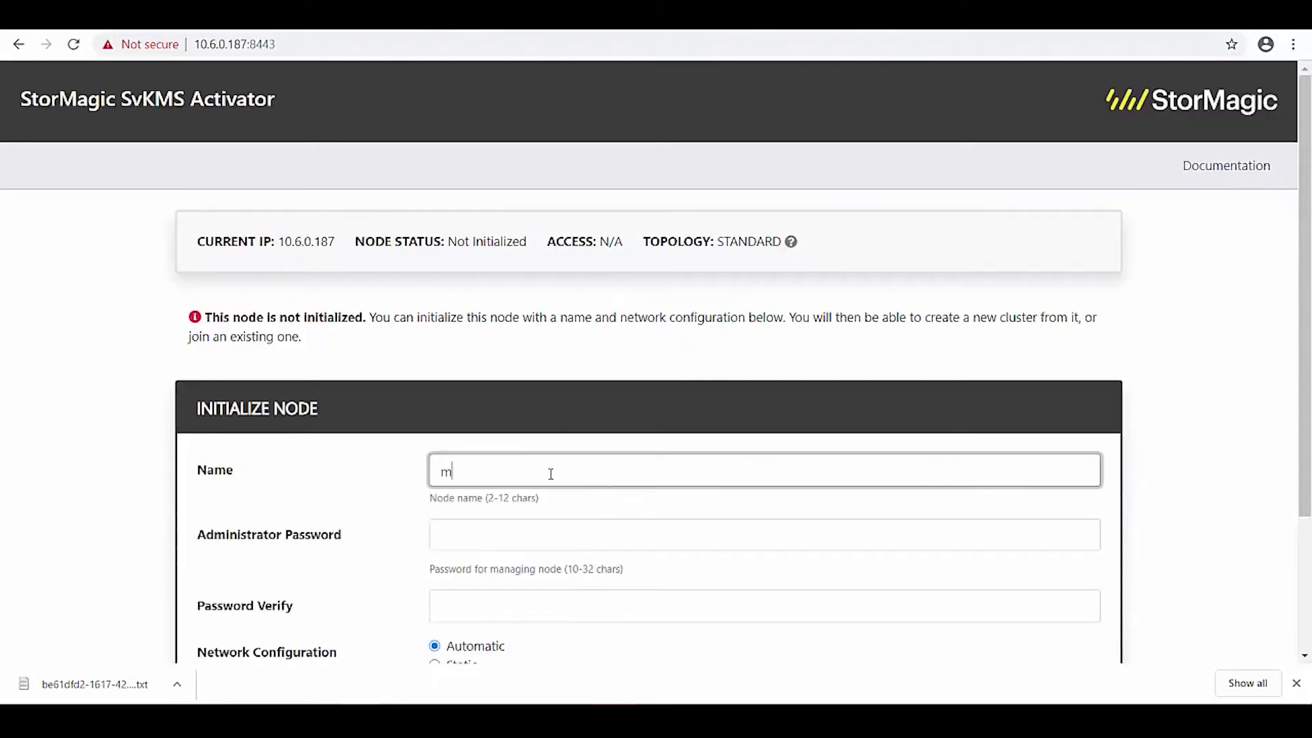
text(ark-svkms1)
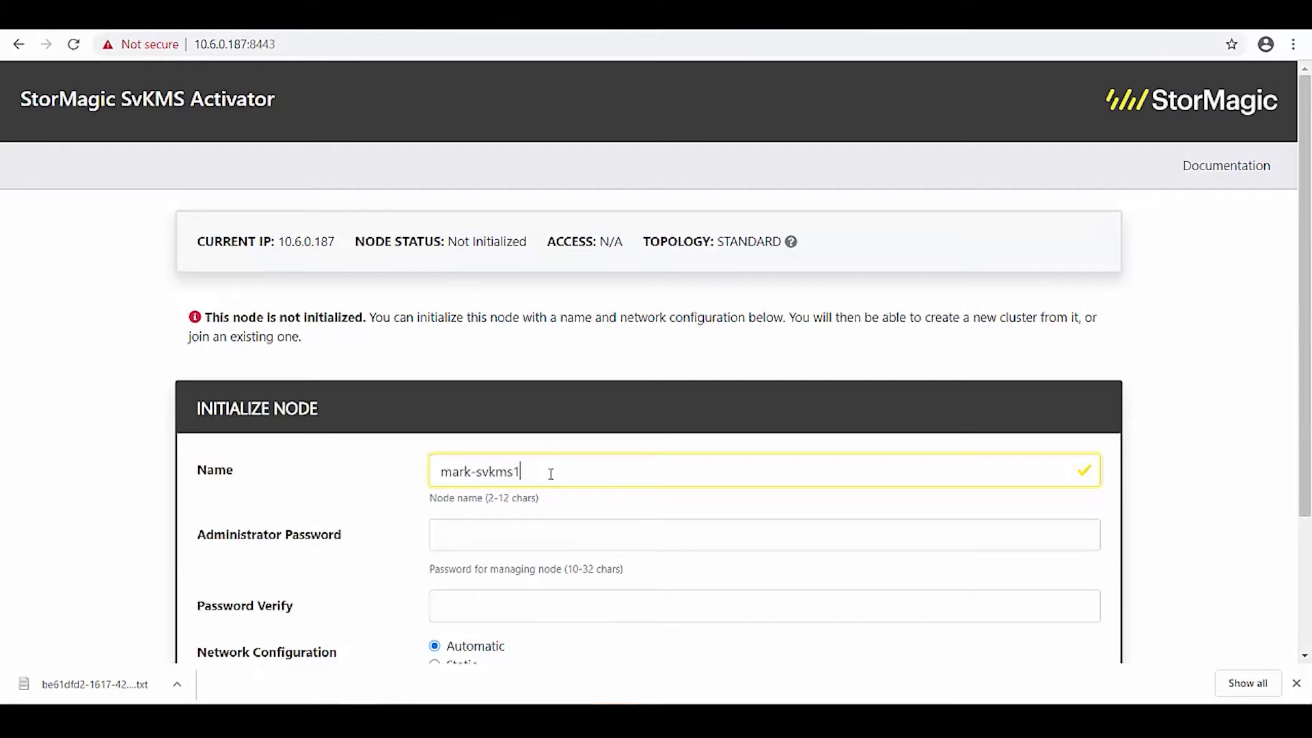
key(Tab)
text(•••••••)
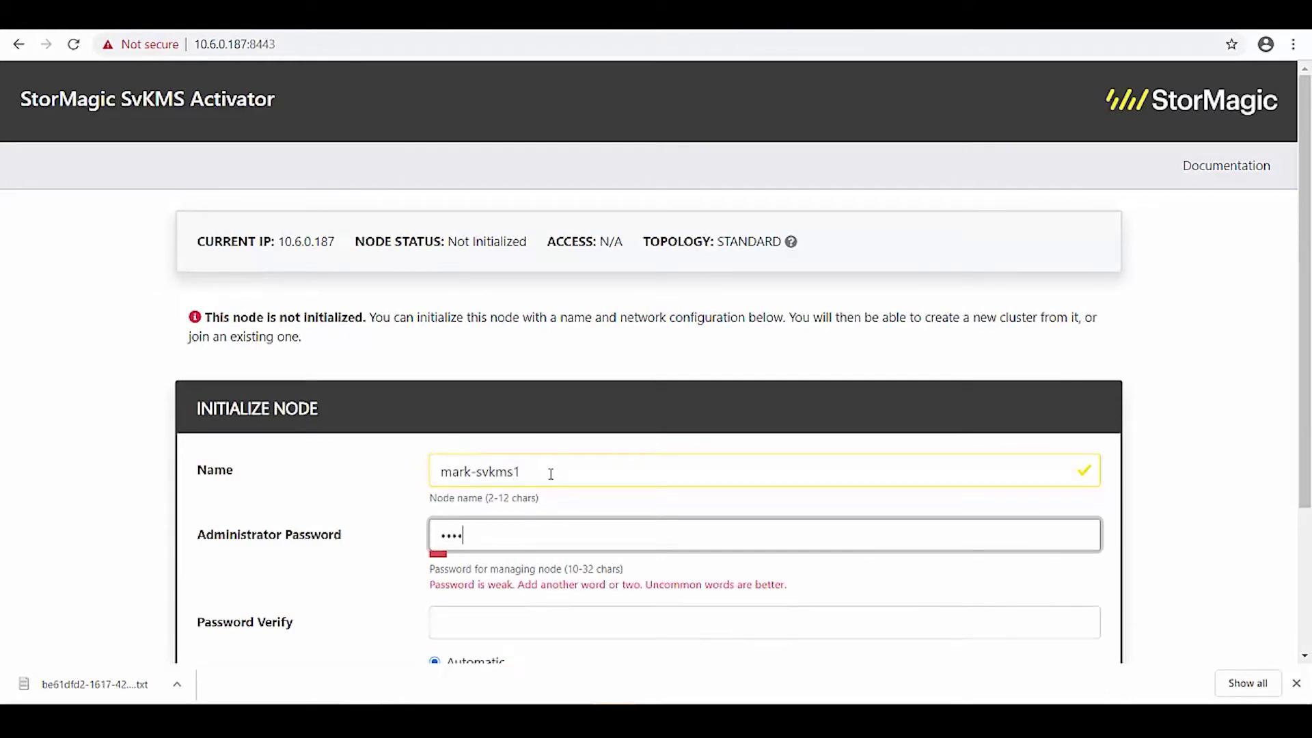
text(••••)
key(Tab)
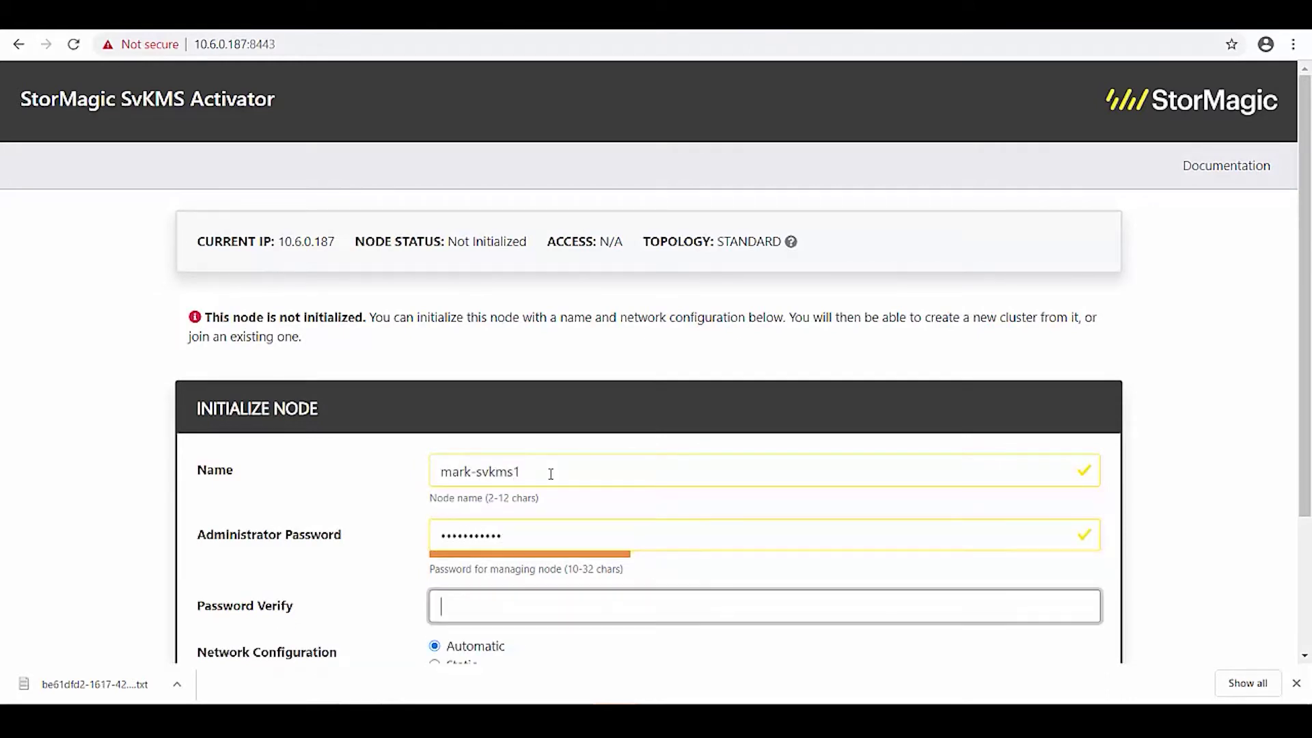
text(••••••••••)
Choose static networking with IP 10.6.0.187, mask 255.255.254.0 and a gateway.
key(Down)
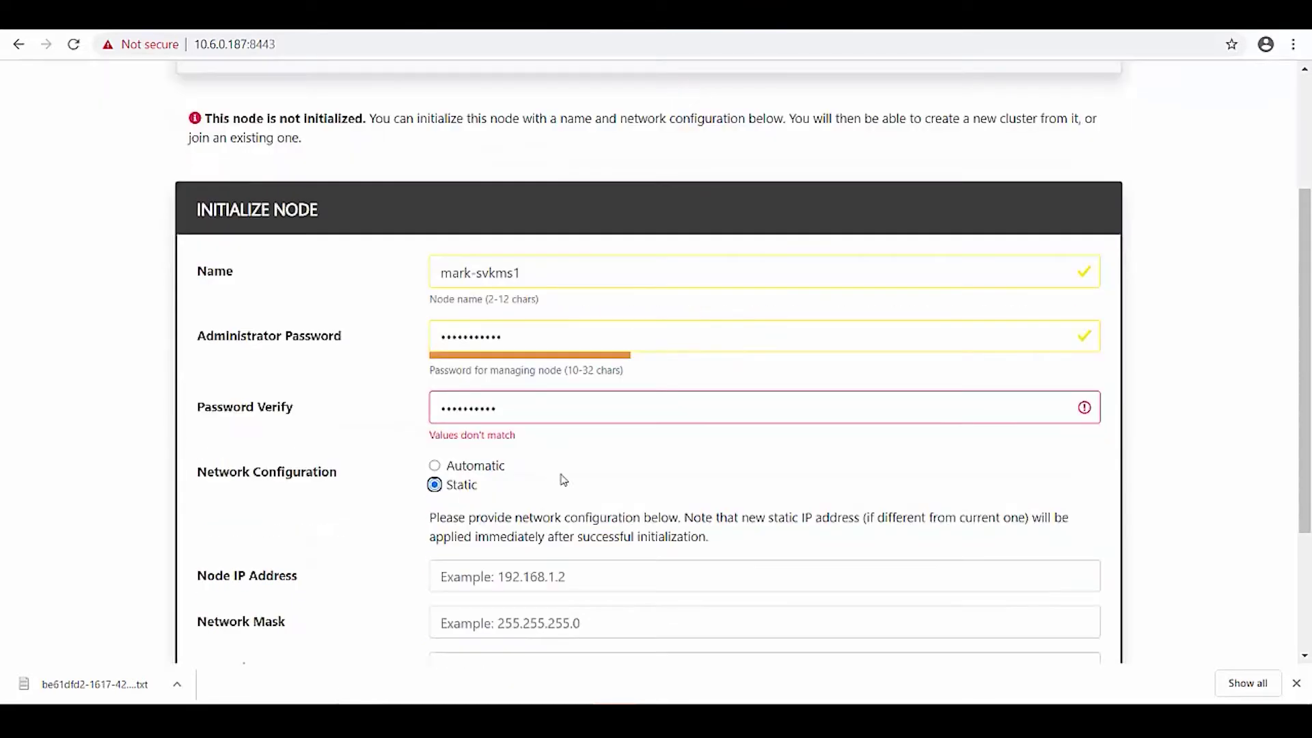
click(546, 581)
text(10.6.0)
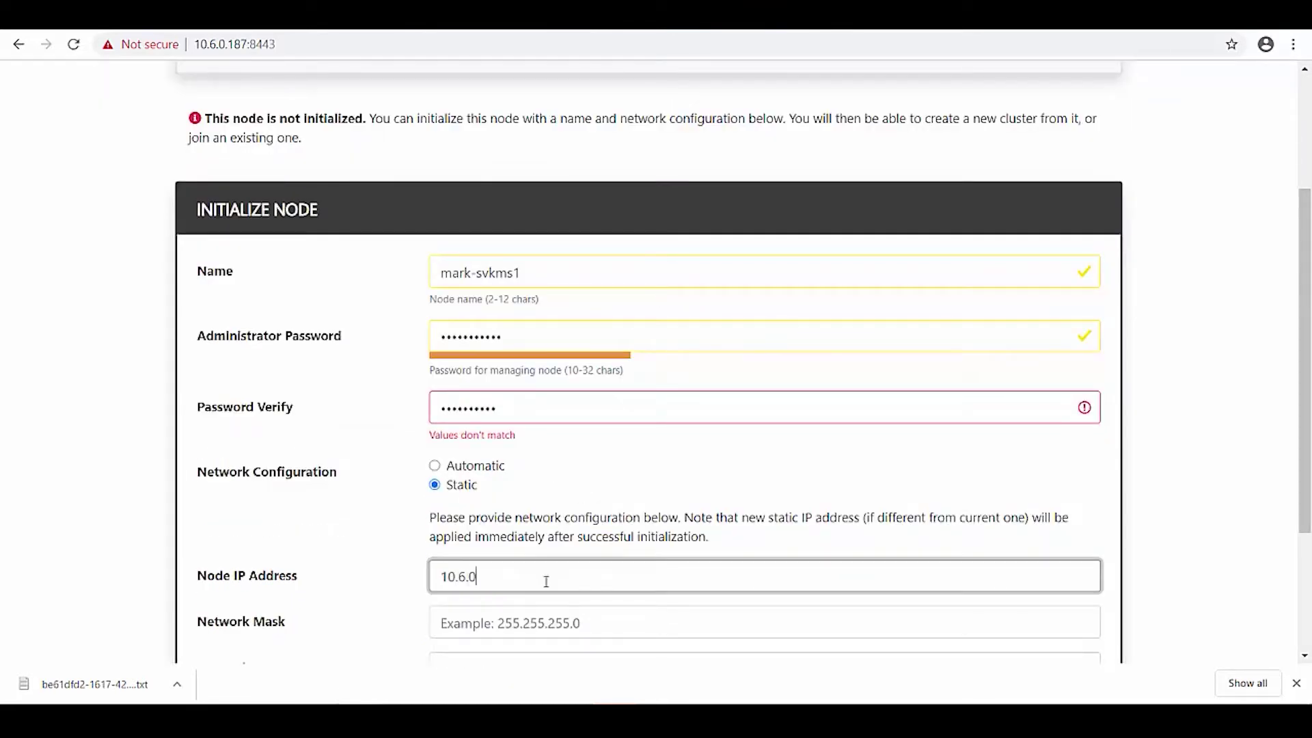
text(.187)
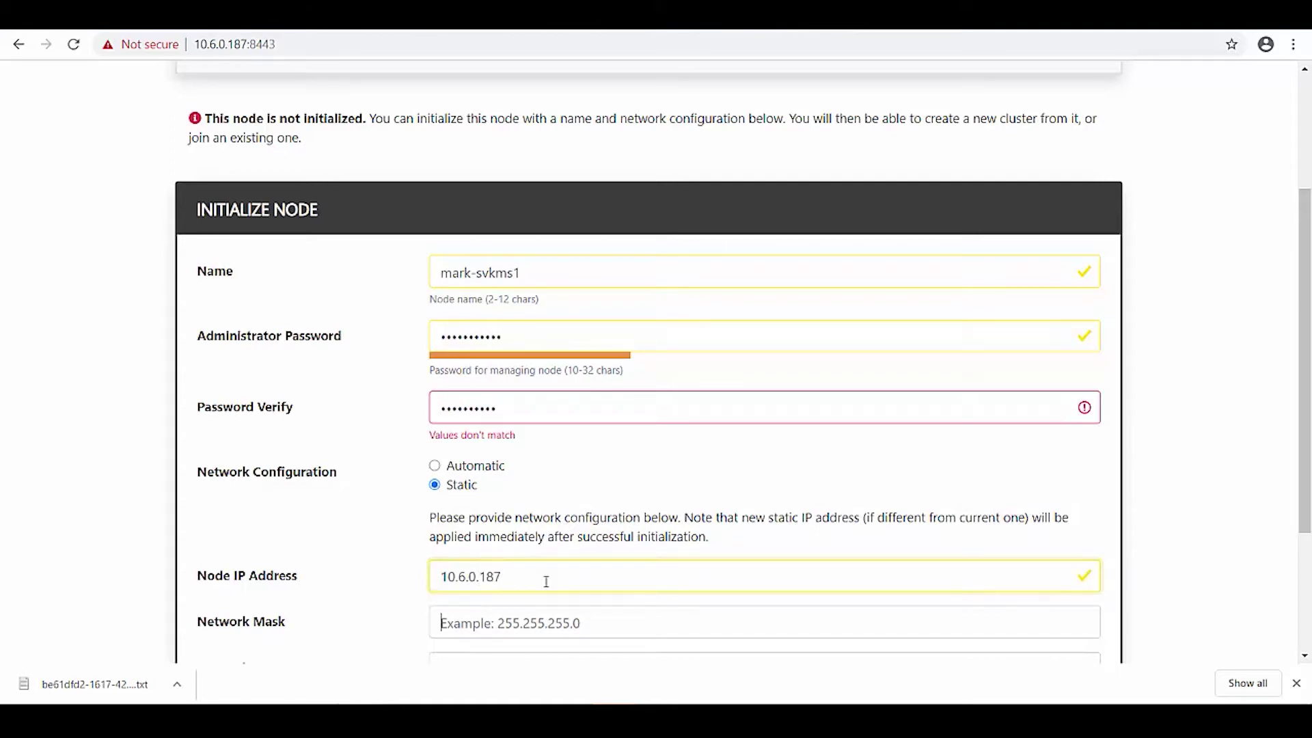
key(Tab)
text(255.255.25)
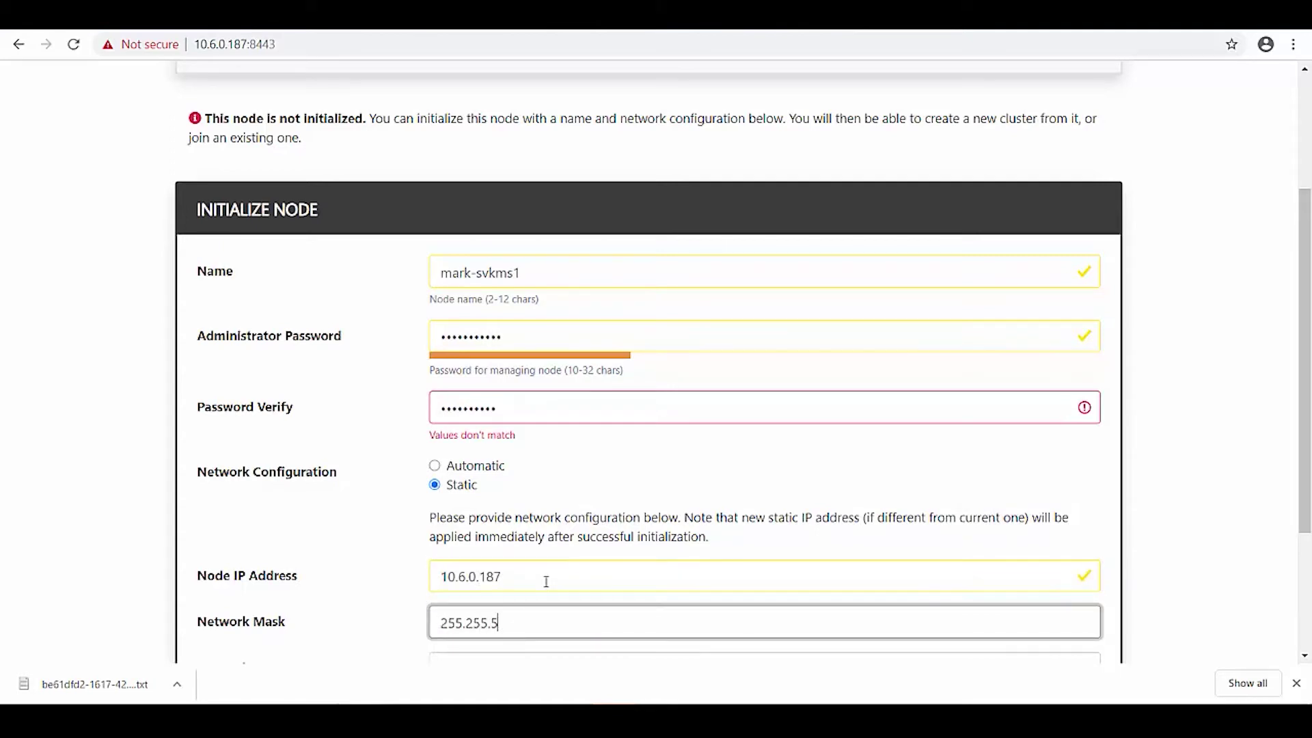
text(4.0)
key(Tab)
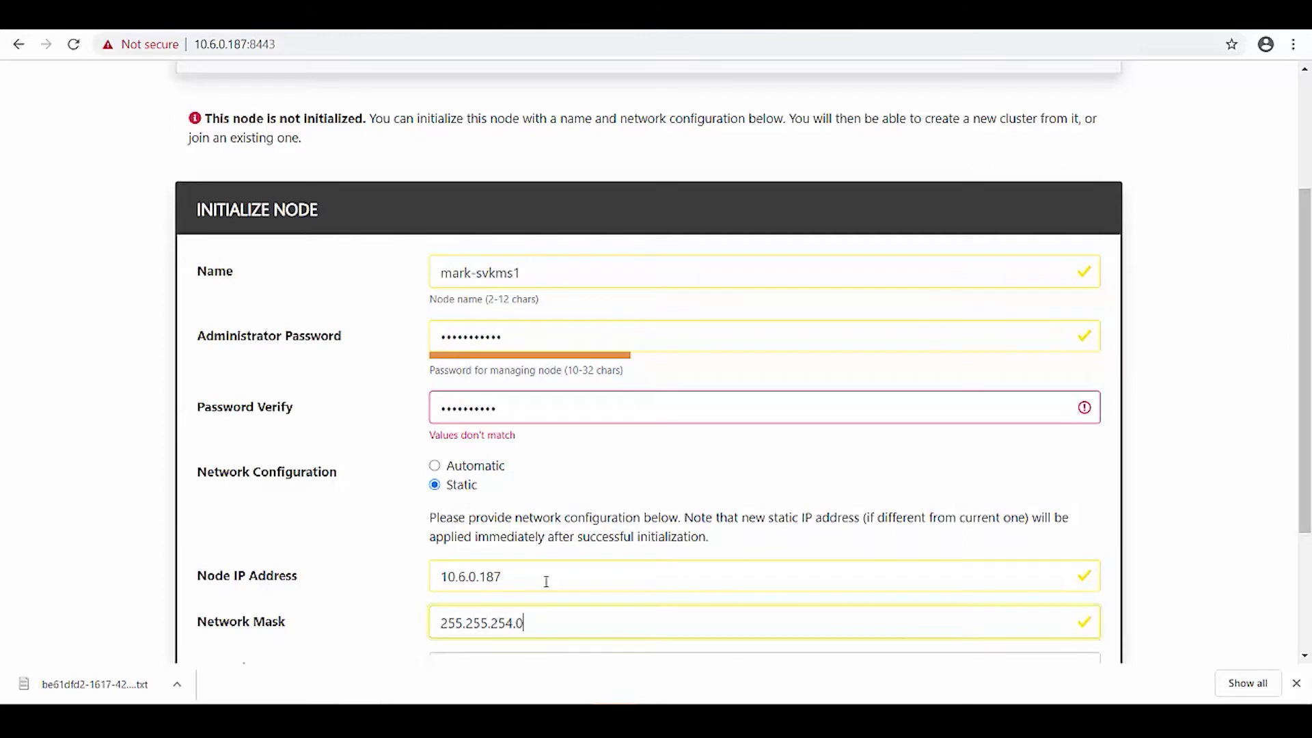
text(10.6.0.1)
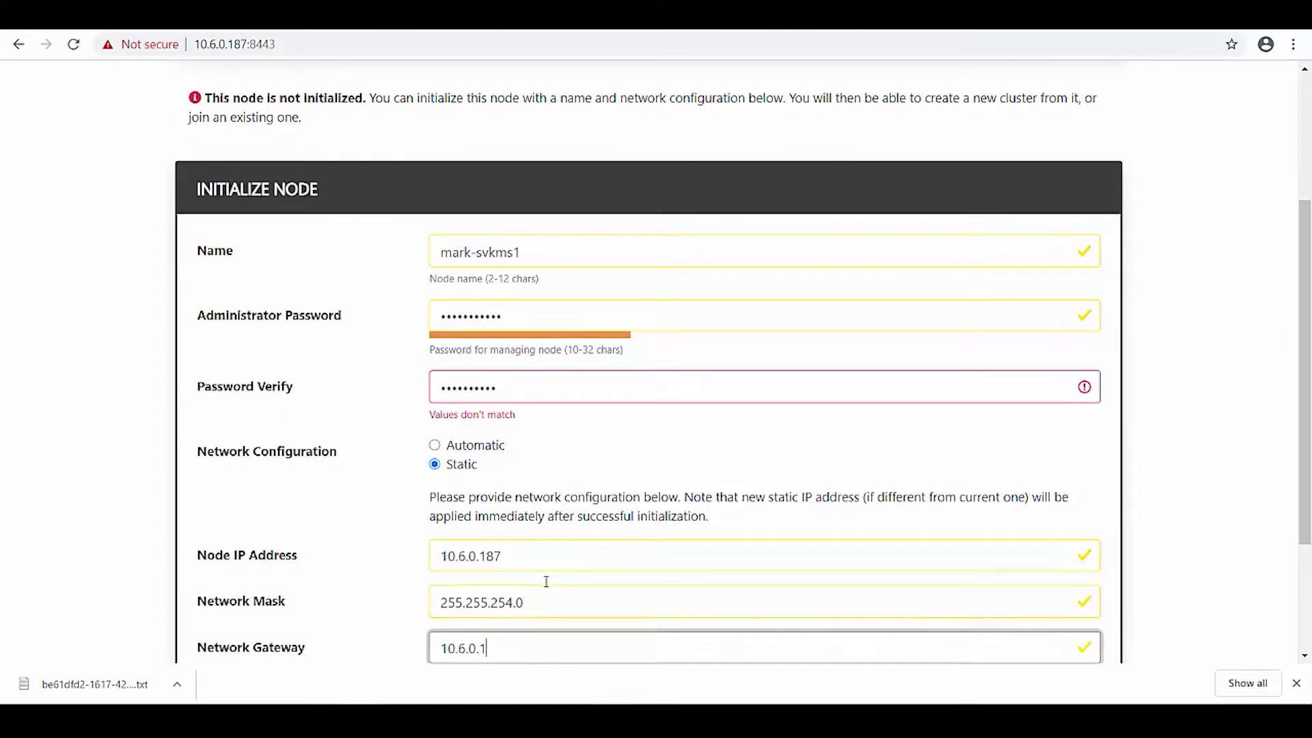
key(Tab)
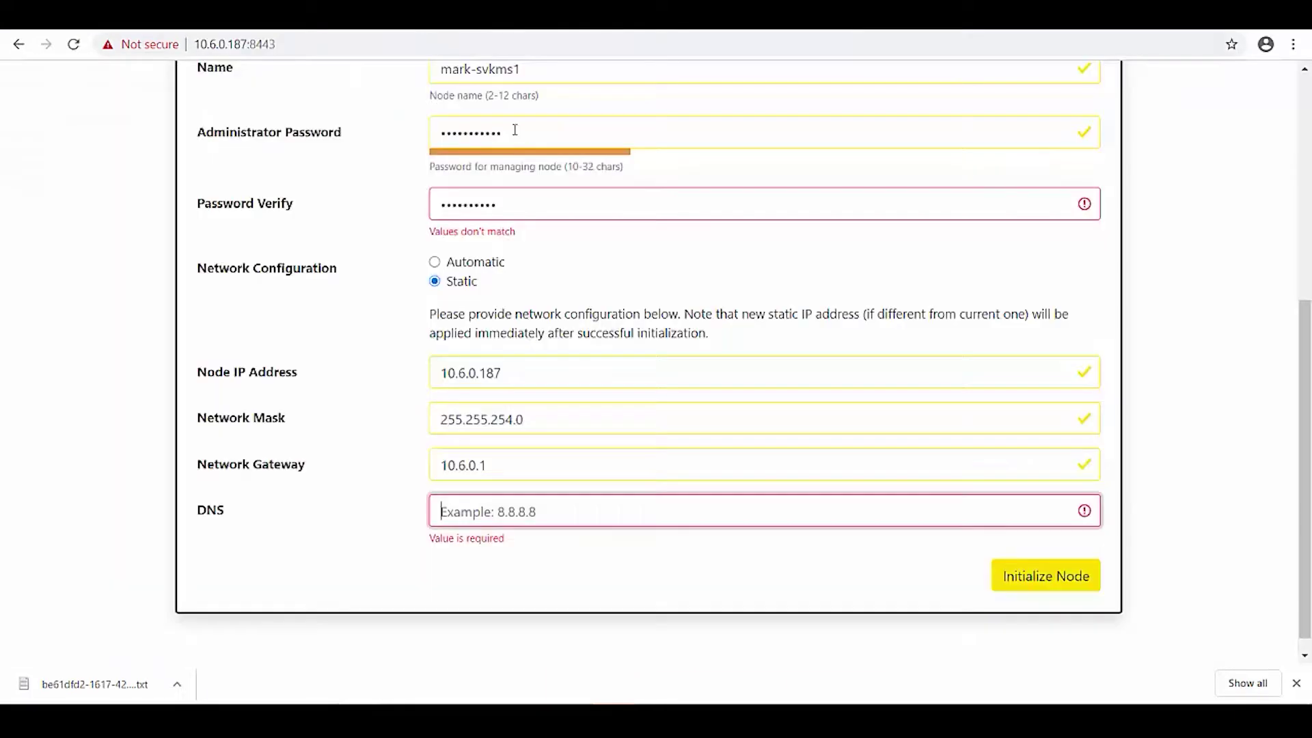
Correct the gateway to 10.6.0.254, set DNS 10.6.0.1 and try Initialize Node.
click(529, 467)
key(BackSpace)
text(254)
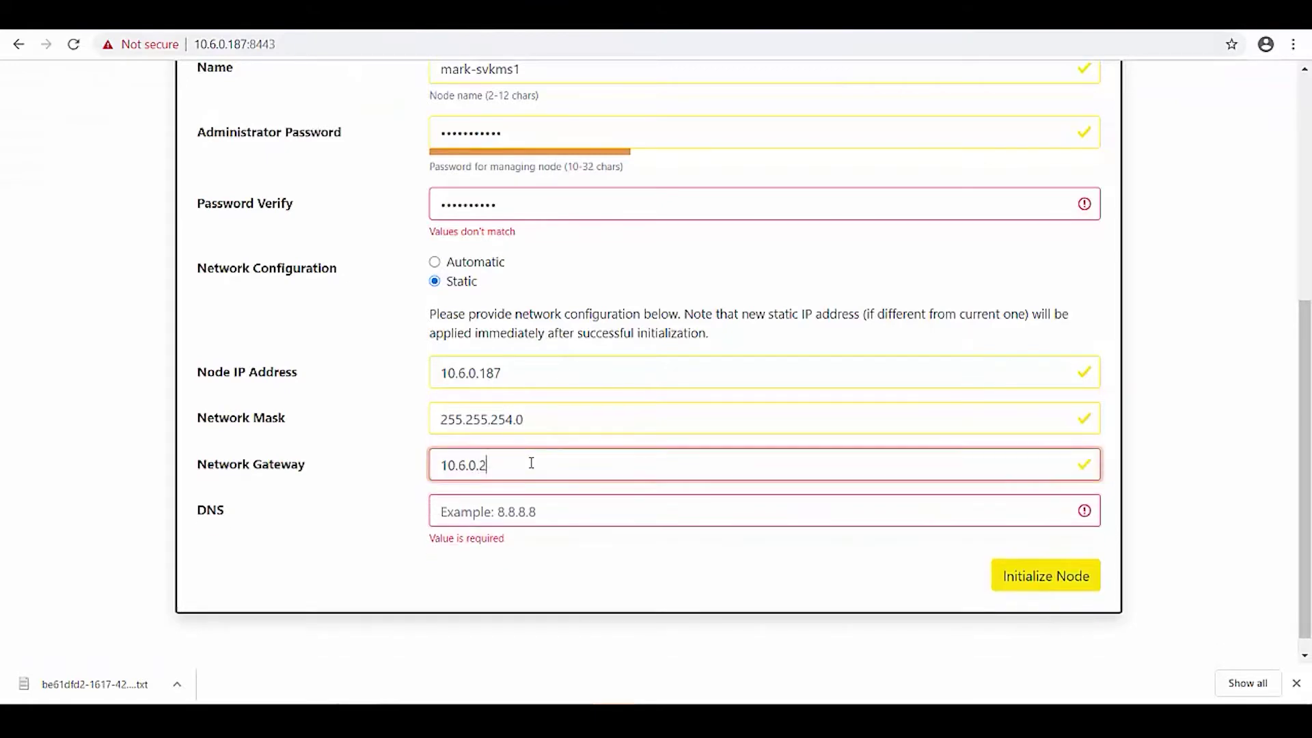
key(Tab)
text(10.6.0.1)
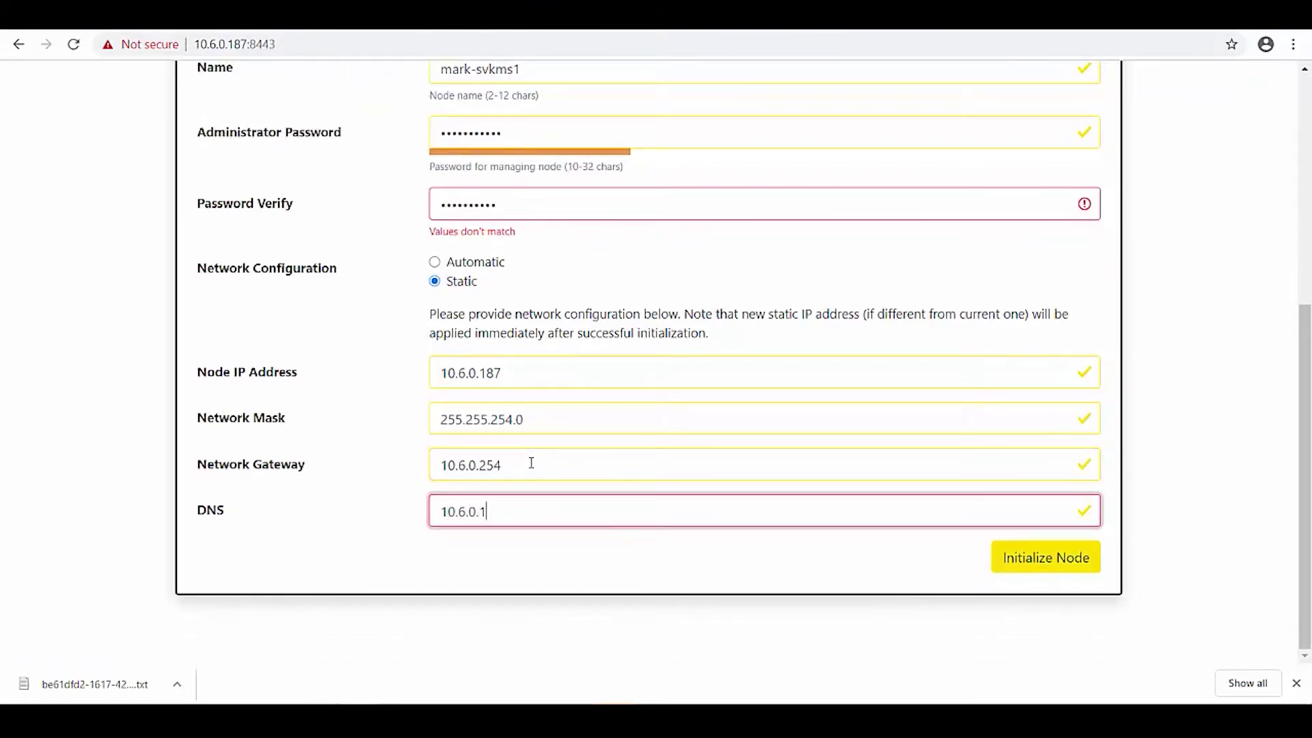
click(1040, 565)
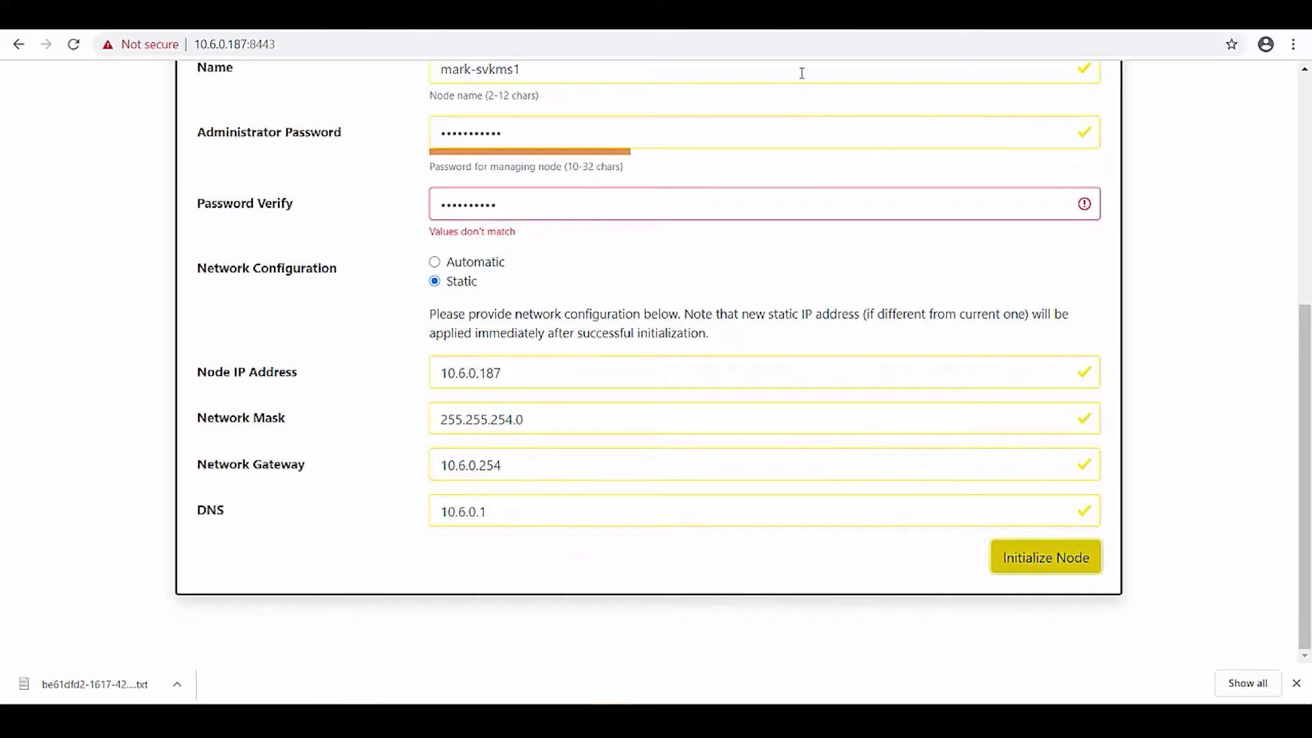
key(ctrl+t)
Try loading 10.6.0.188:8443, which returns an empty response, then return to vSphere Client.
text(10.)
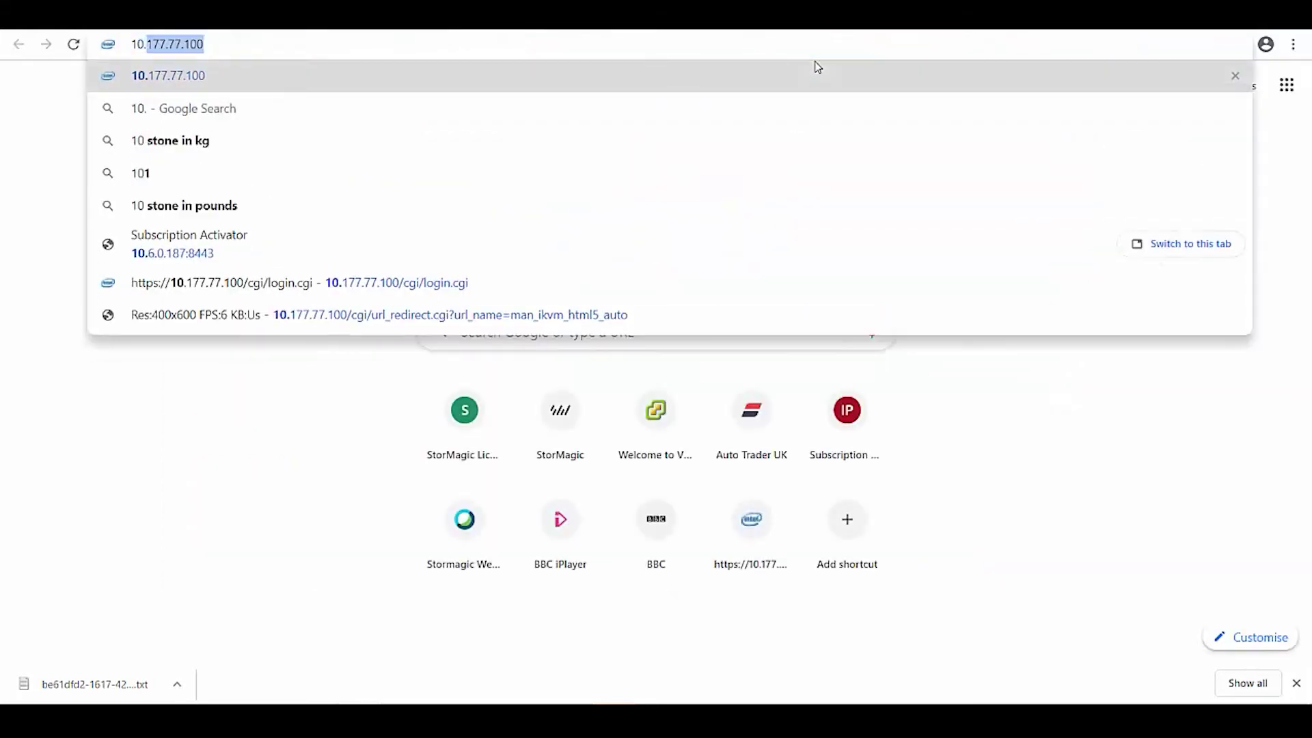
text(6.0.188)
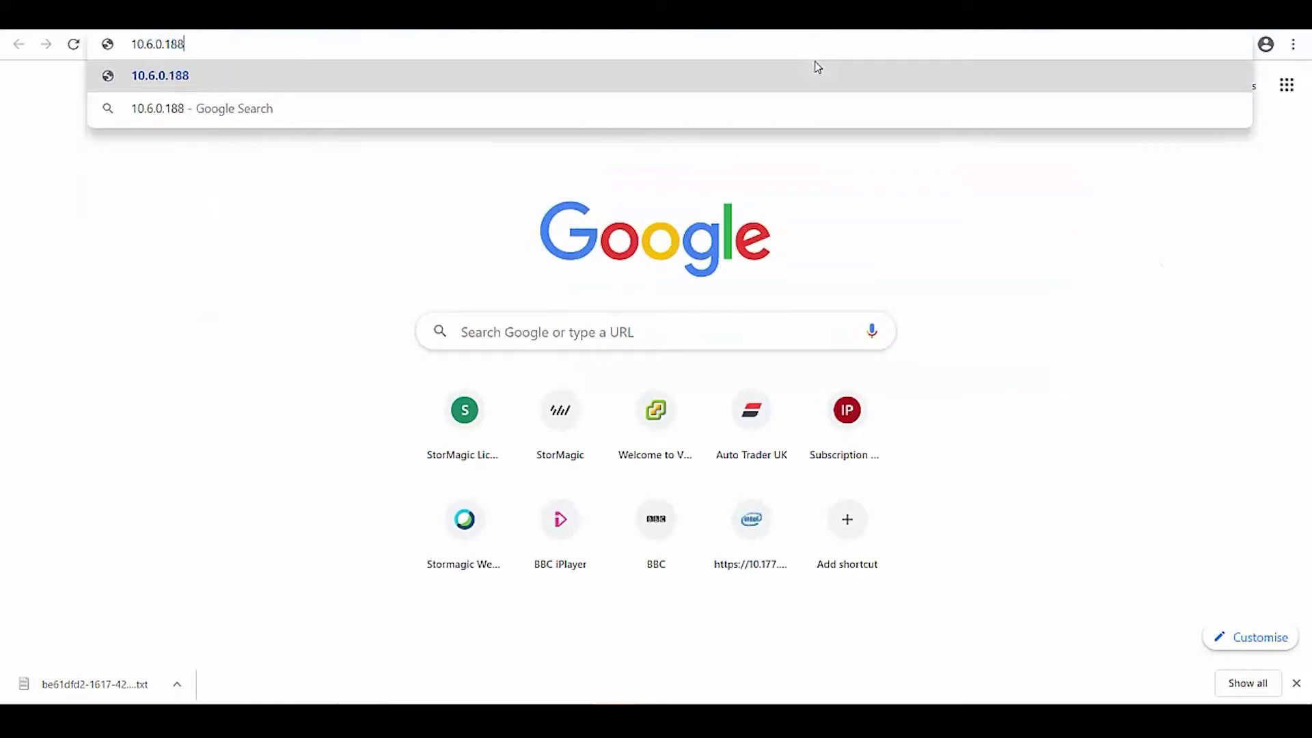
text(:8443)
key(Return)
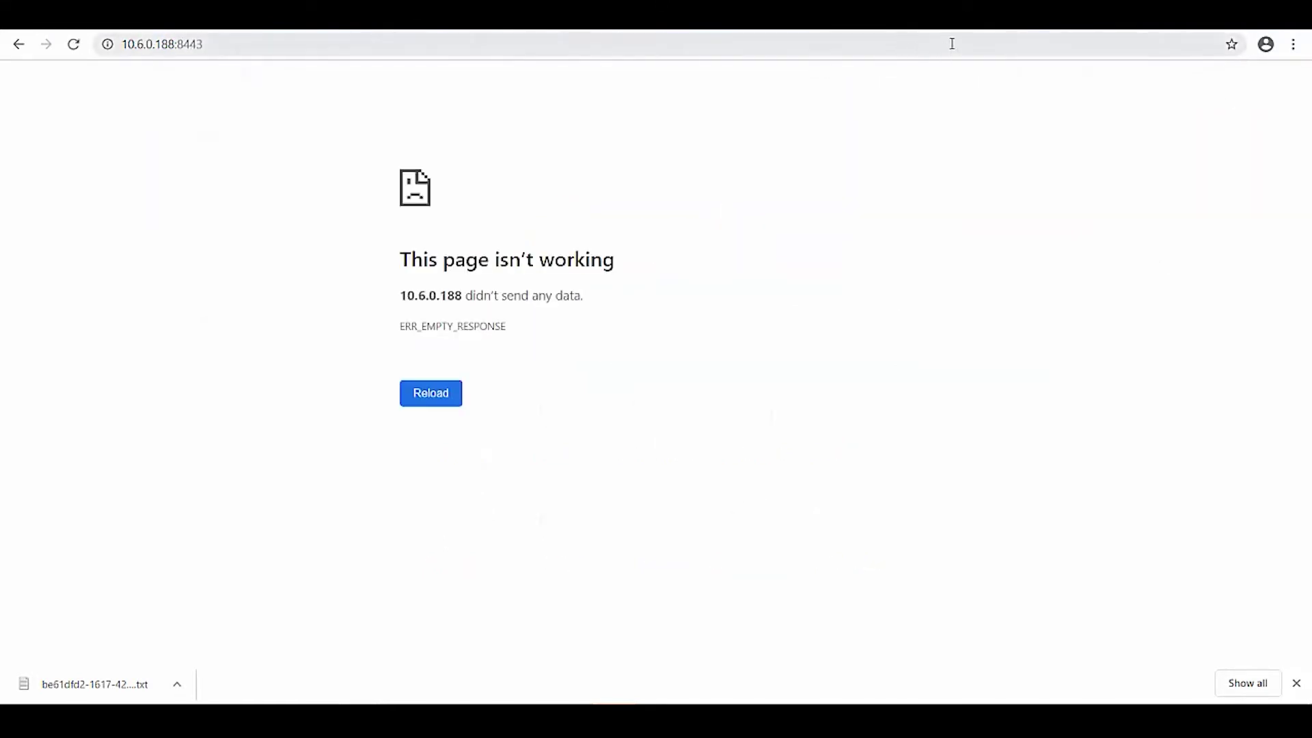
click(151, 17)
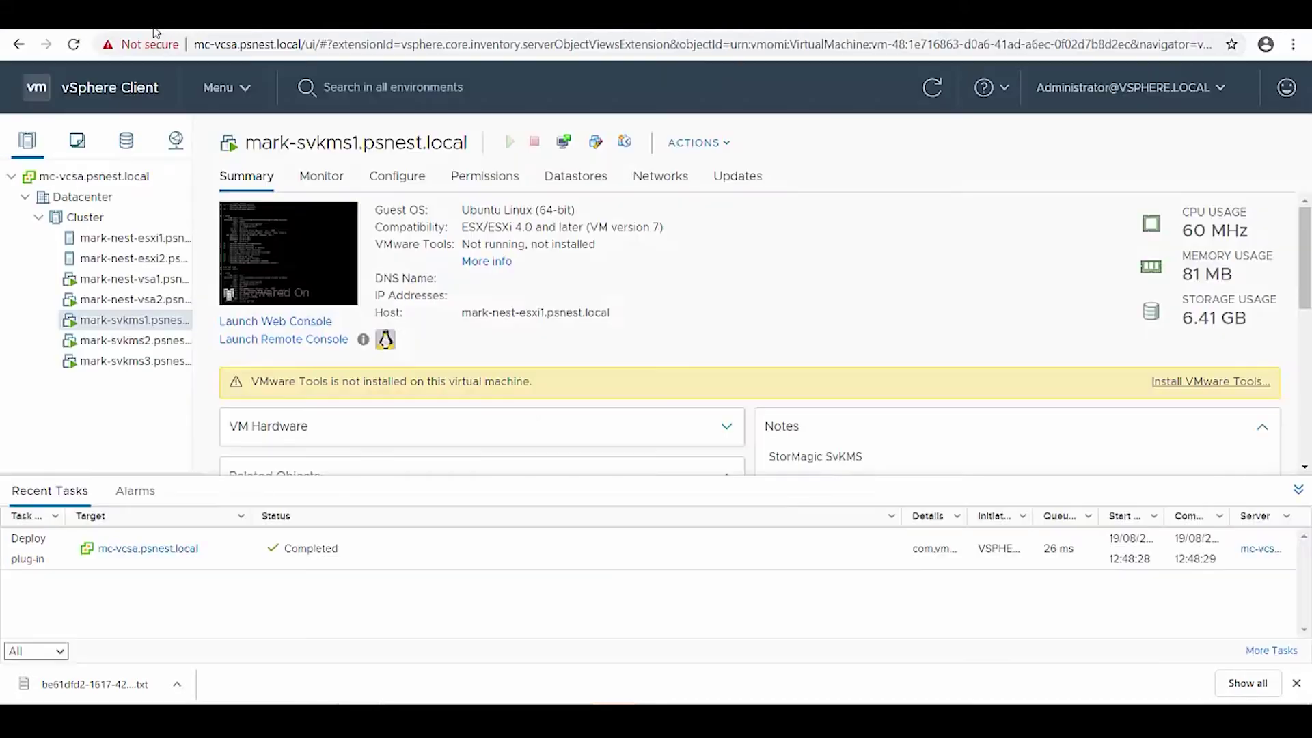
Open the web console of mark-svkms2 to confirm its address 10.6.0.188.
click(145, 343)
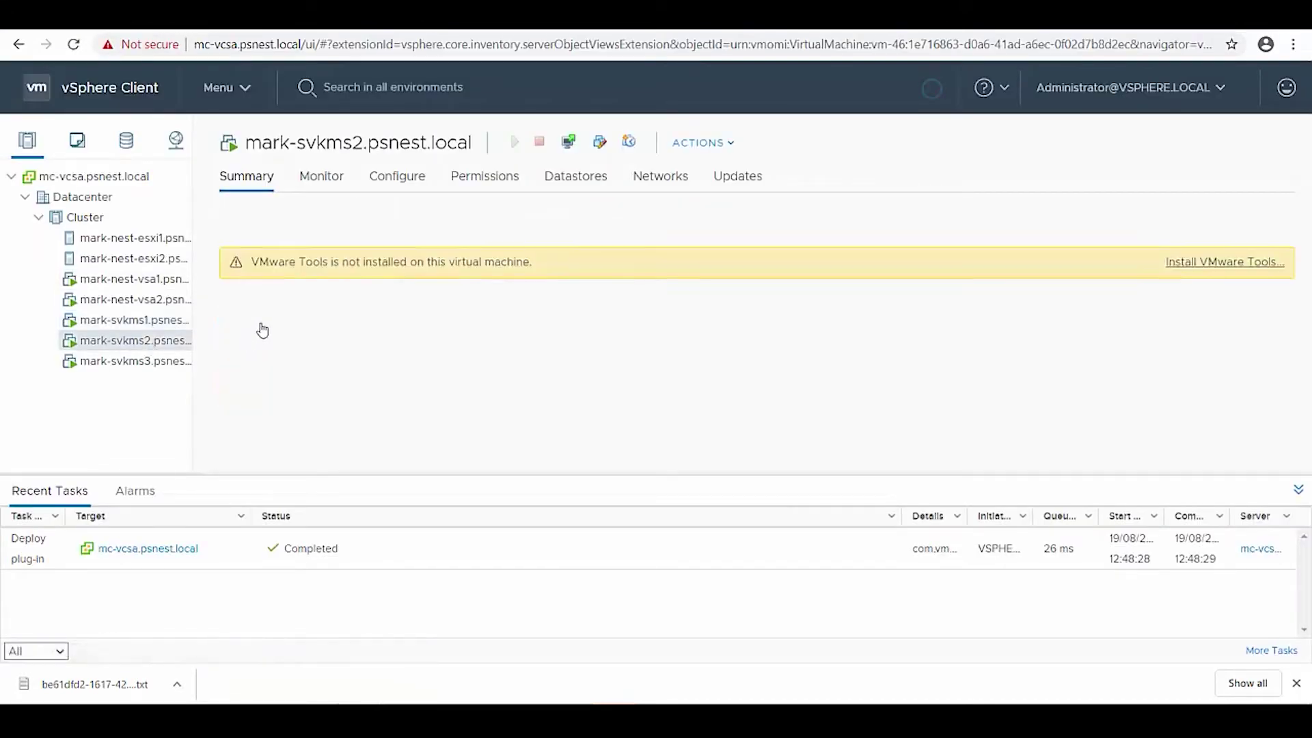
click(270, 321)
click(850, 446)
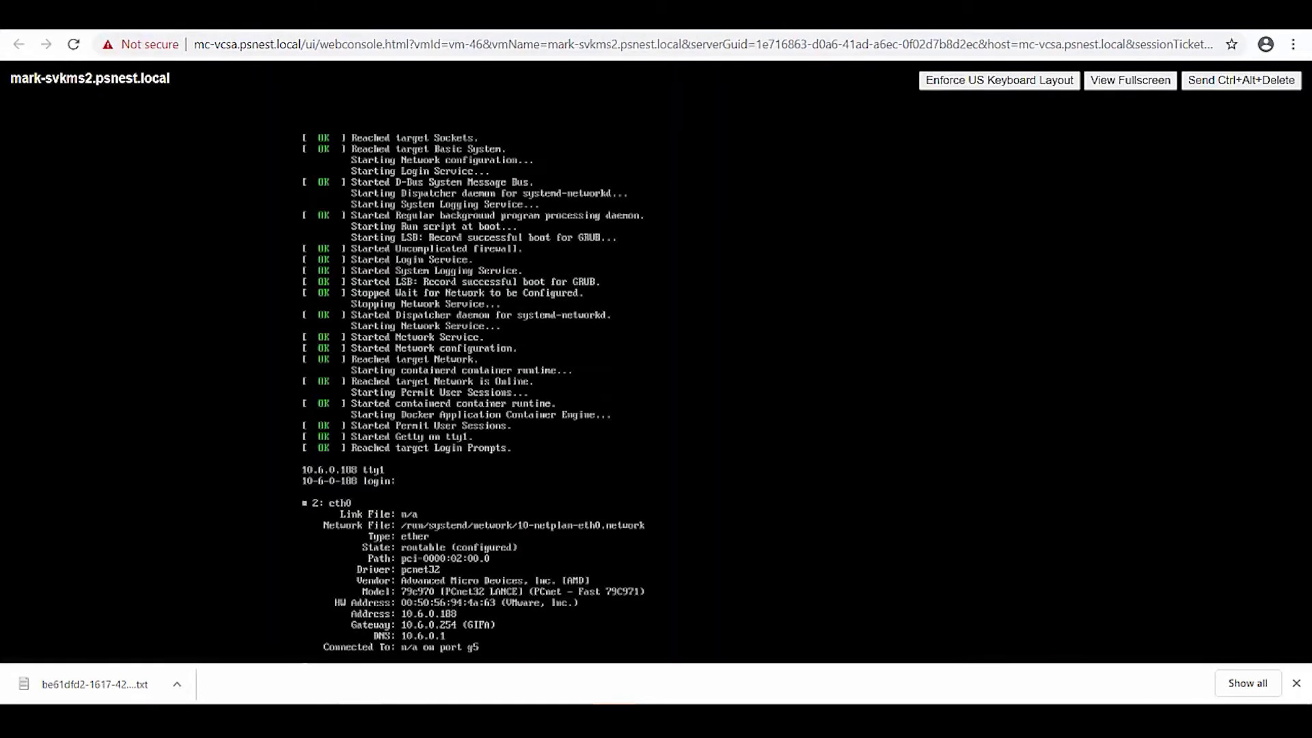
click(951, 19)
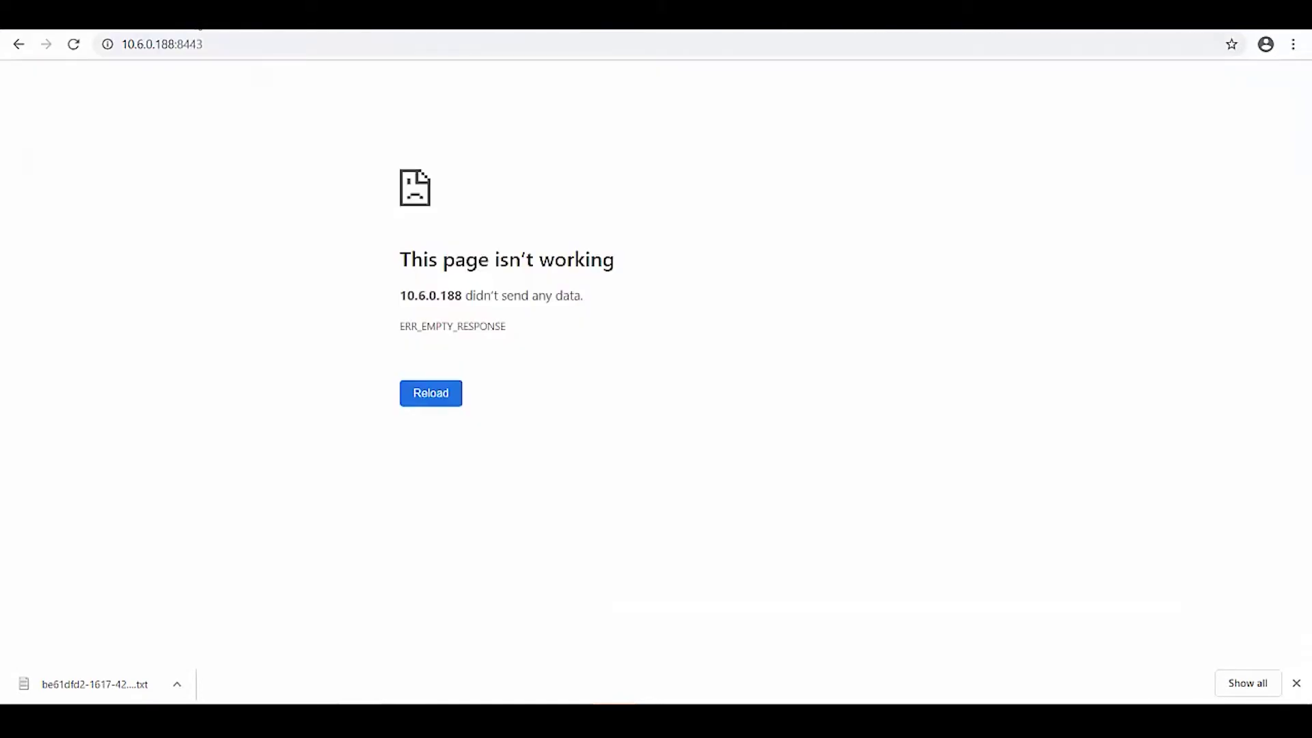
click(164, 44)
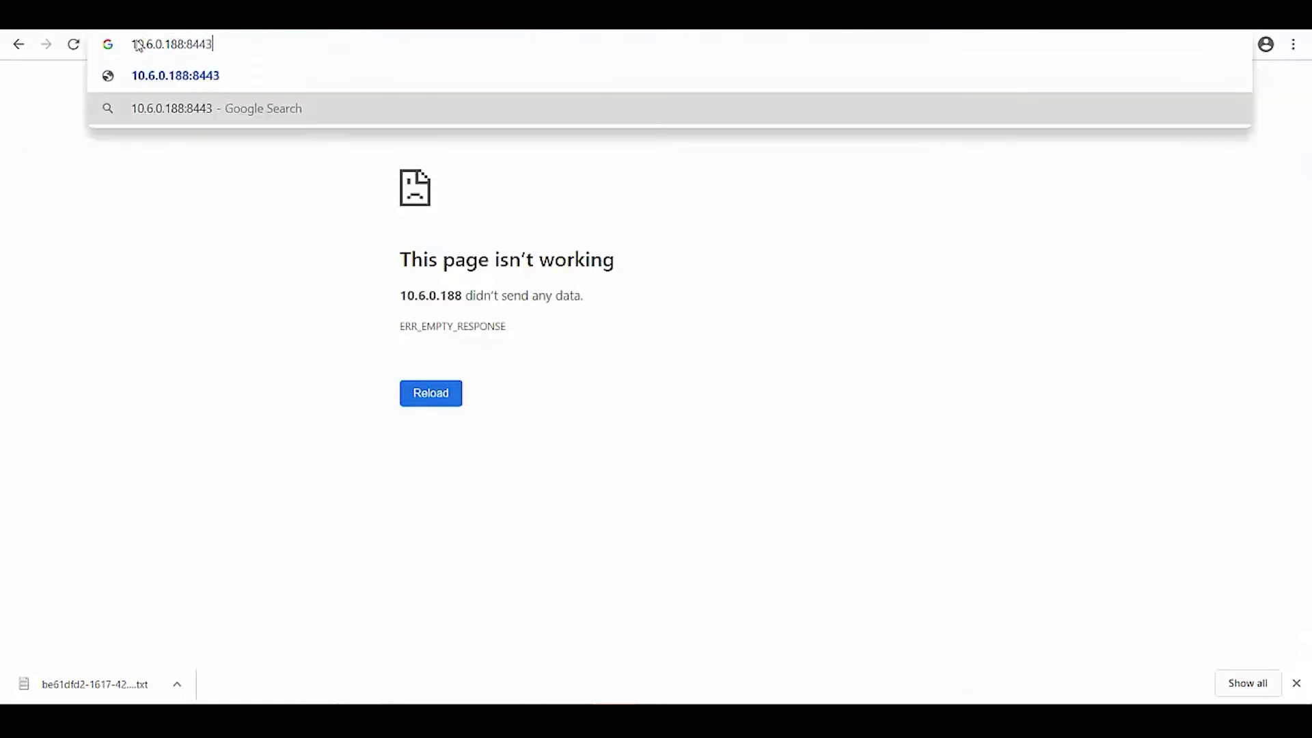
click(134, 44)
text(https://)
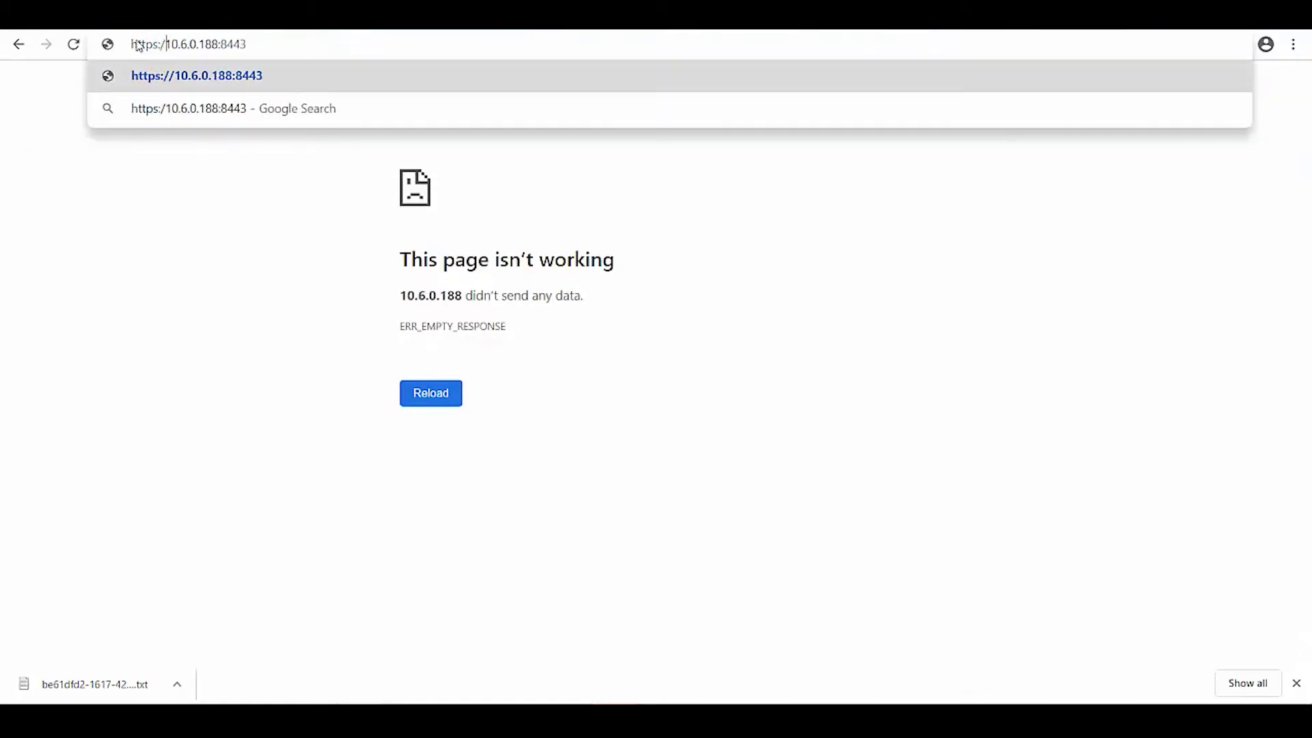
key(Return)
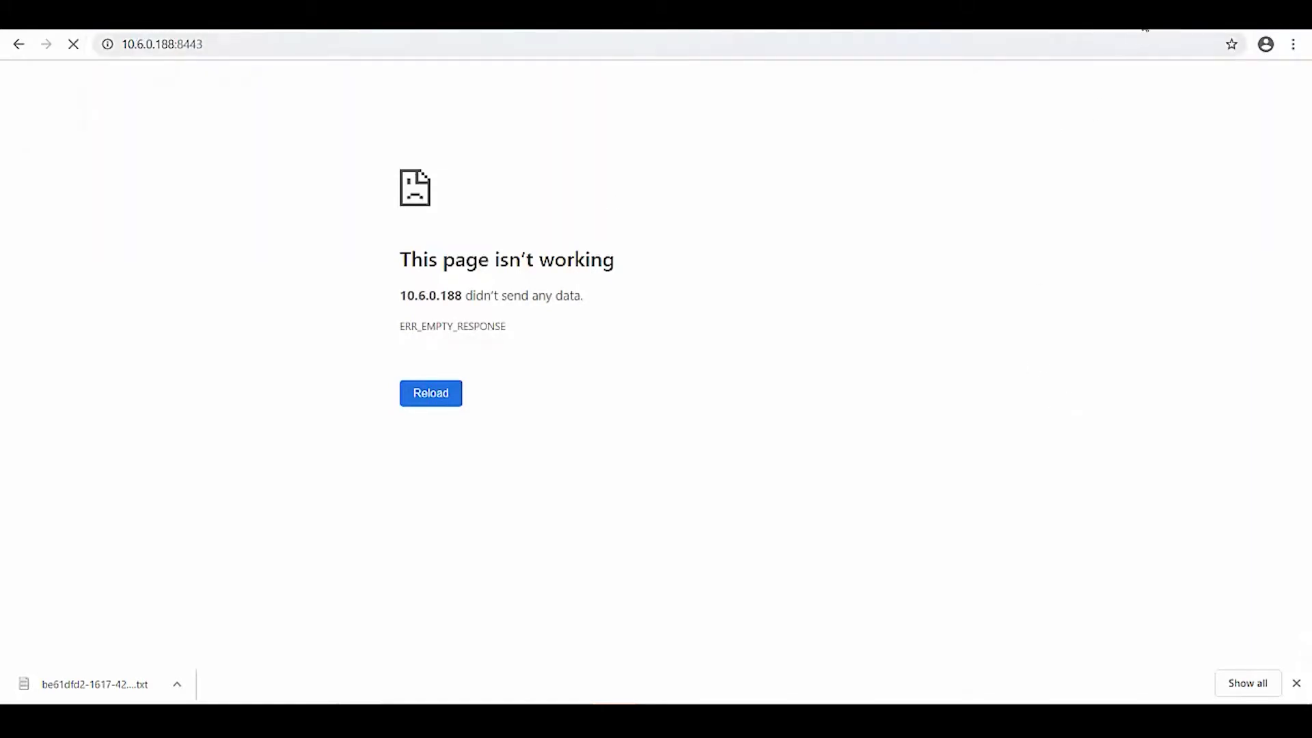
click(1137, 20)
text(1https:)
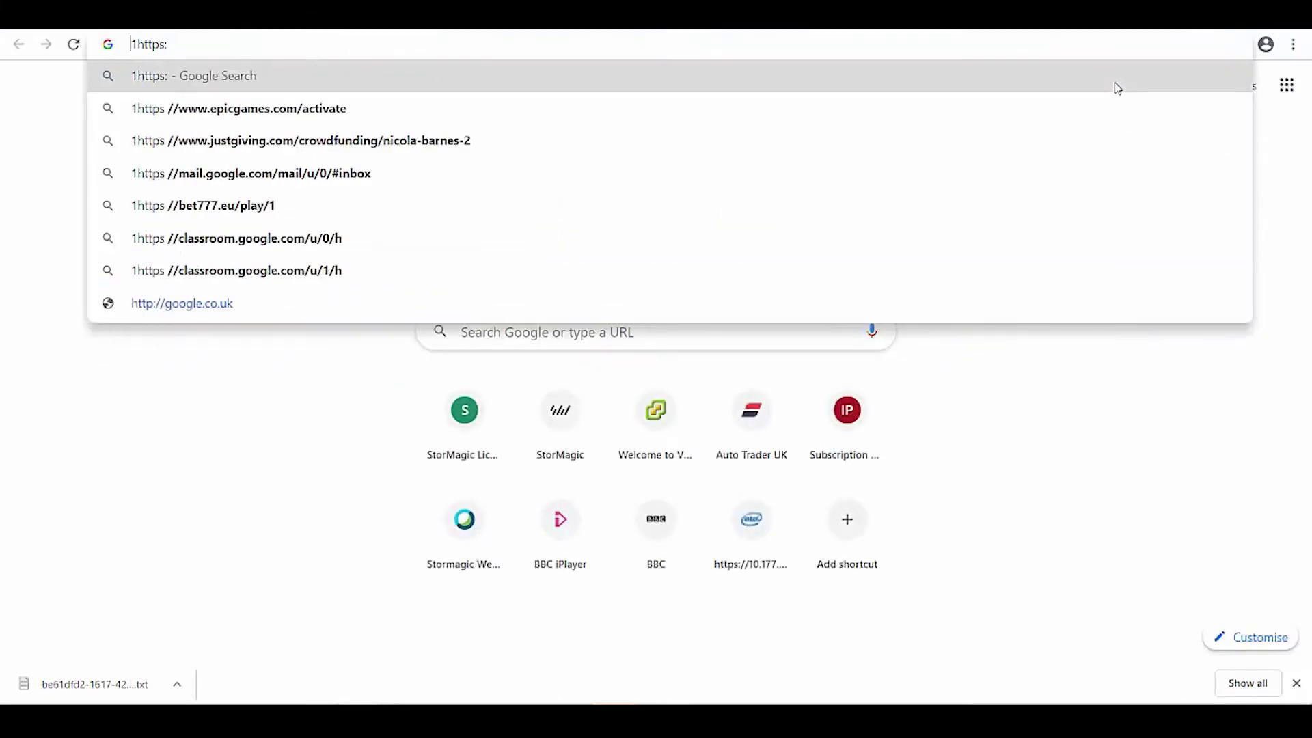
key(Delete)
key(End)
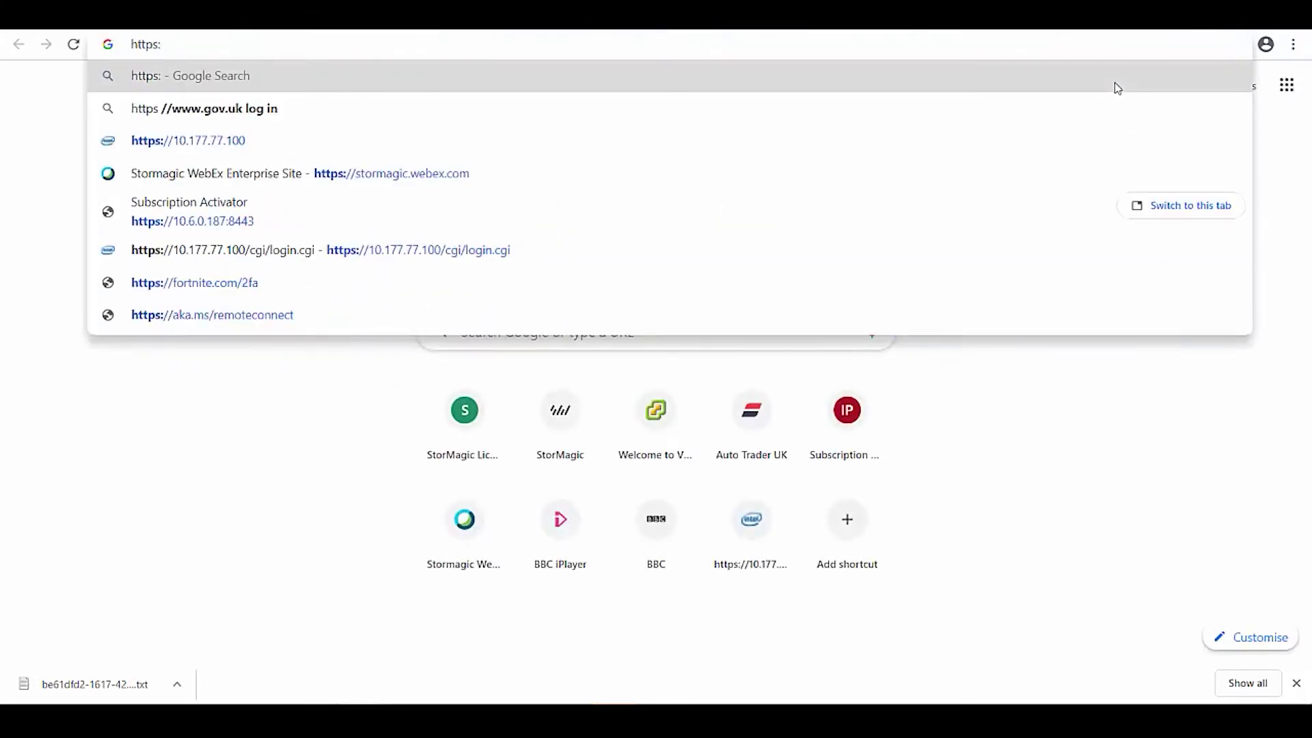
text(//10.6.0.)
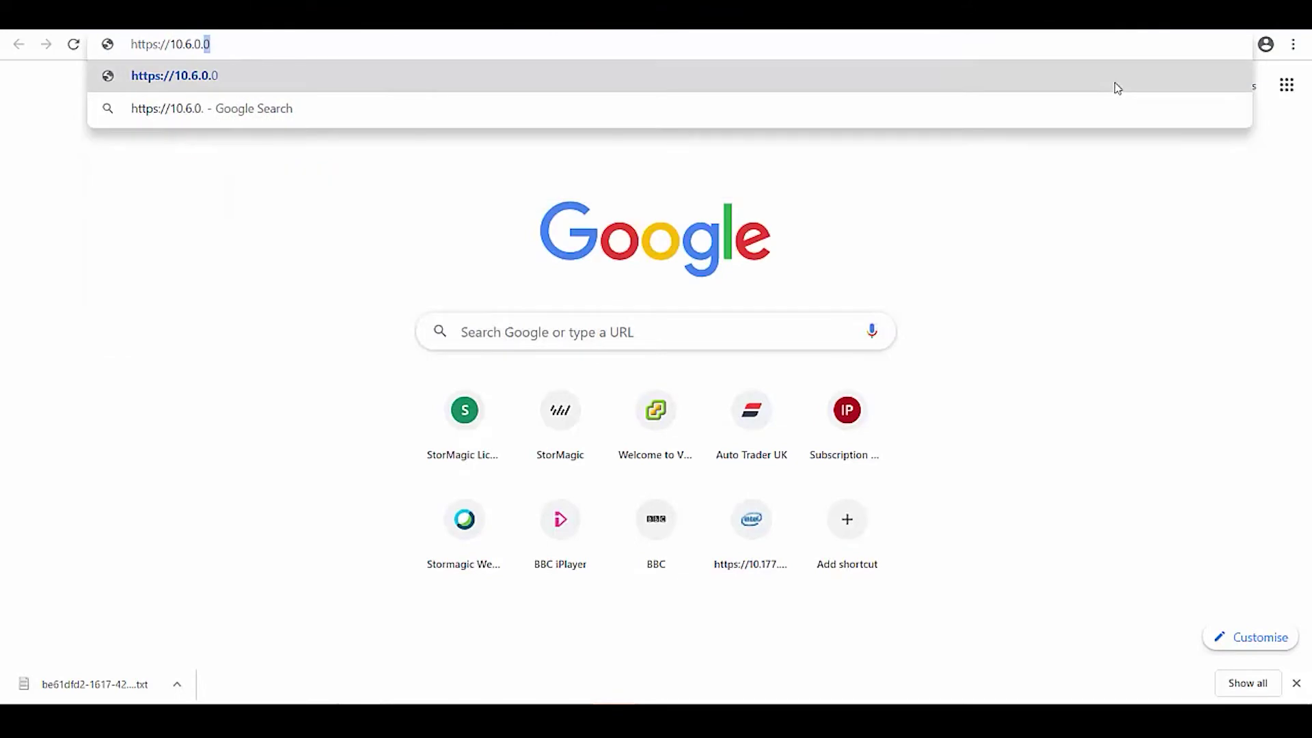
text(189)
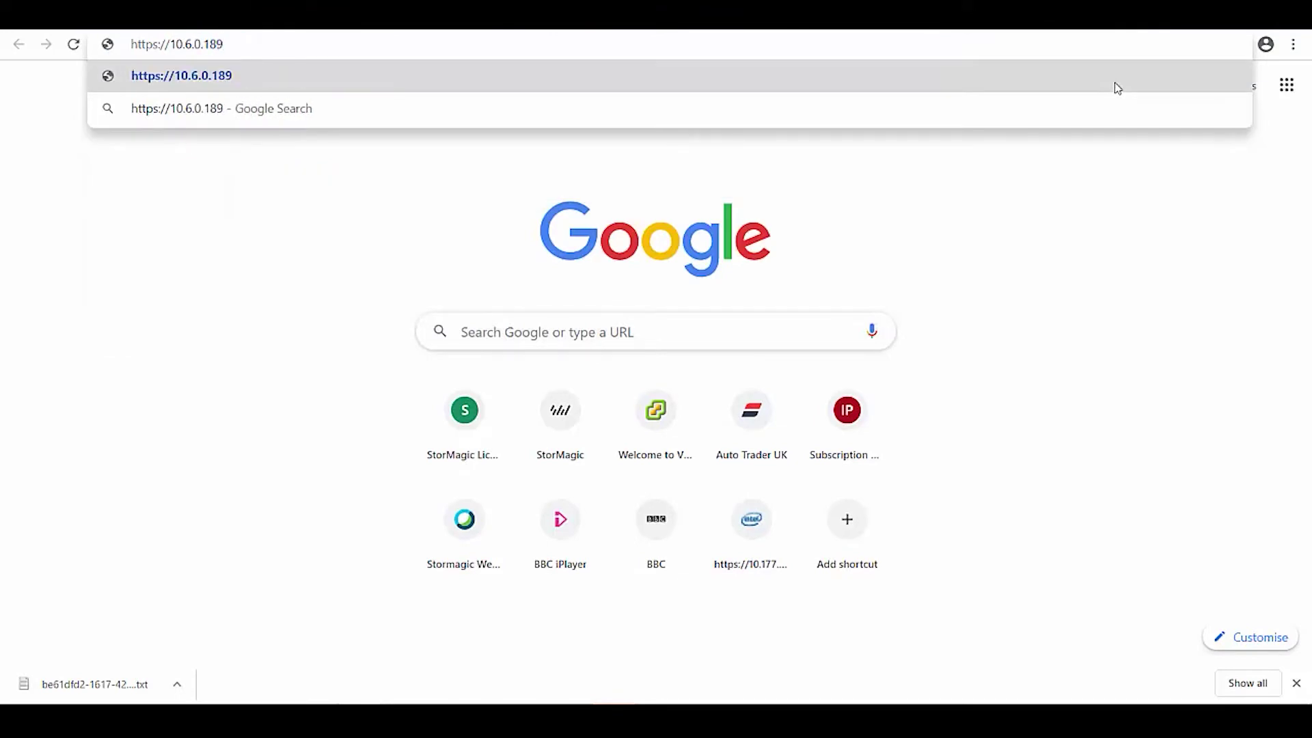
text(:8443)
key(Return)
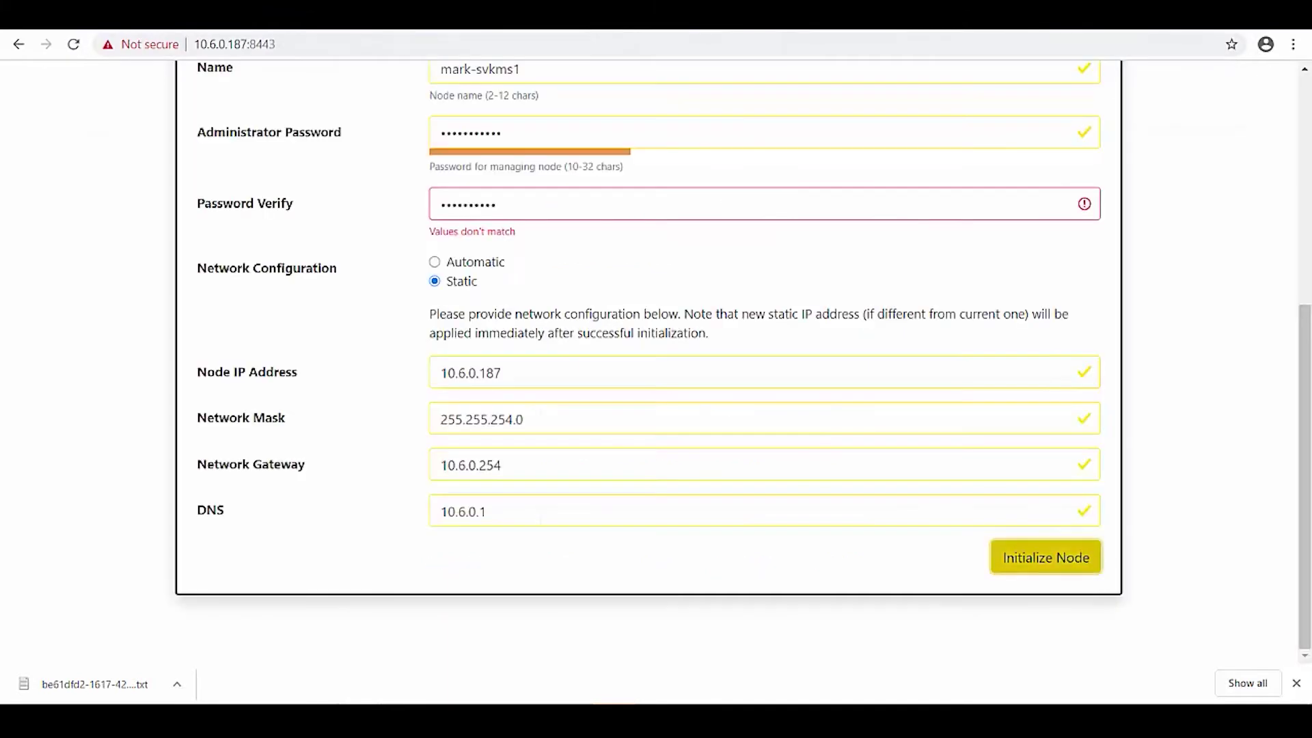
Fix the Password Verify entry, initialize mark-svkms1 and continue to new IP 10.6.0.187.
double_click(515, 198)
text(a)
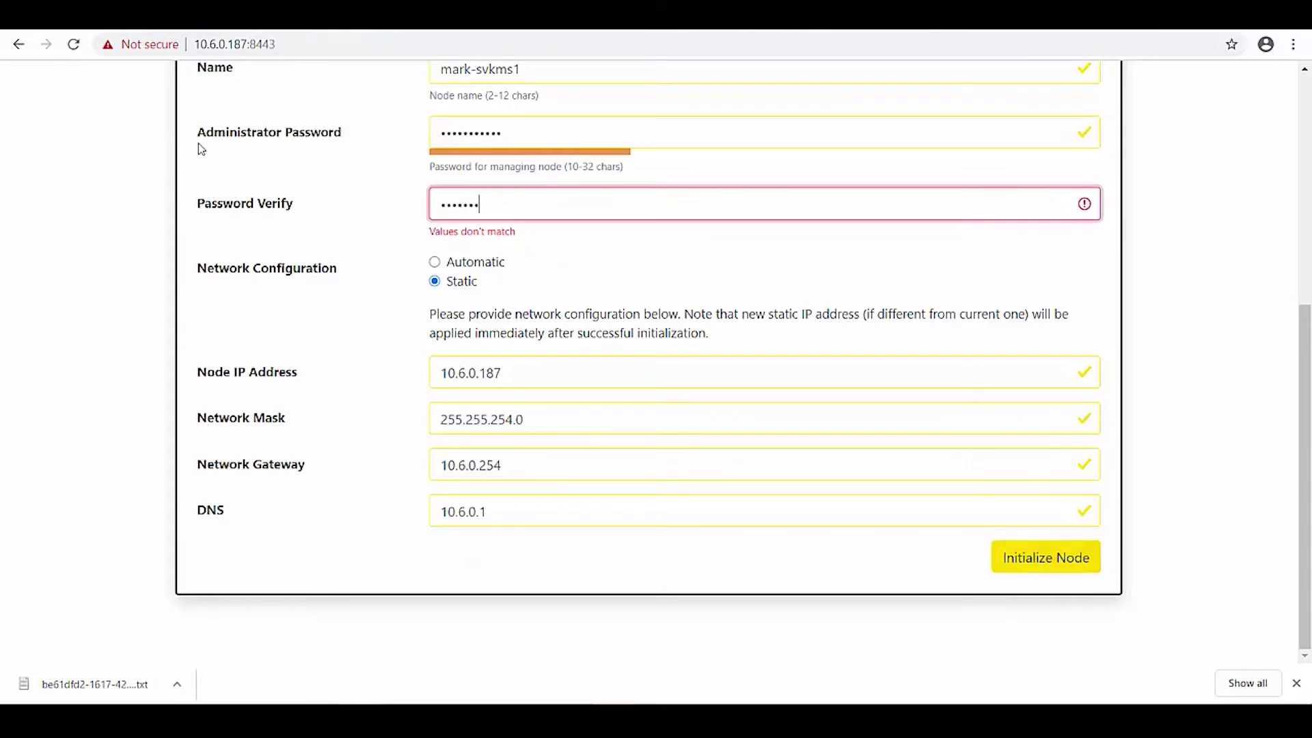
text(a)
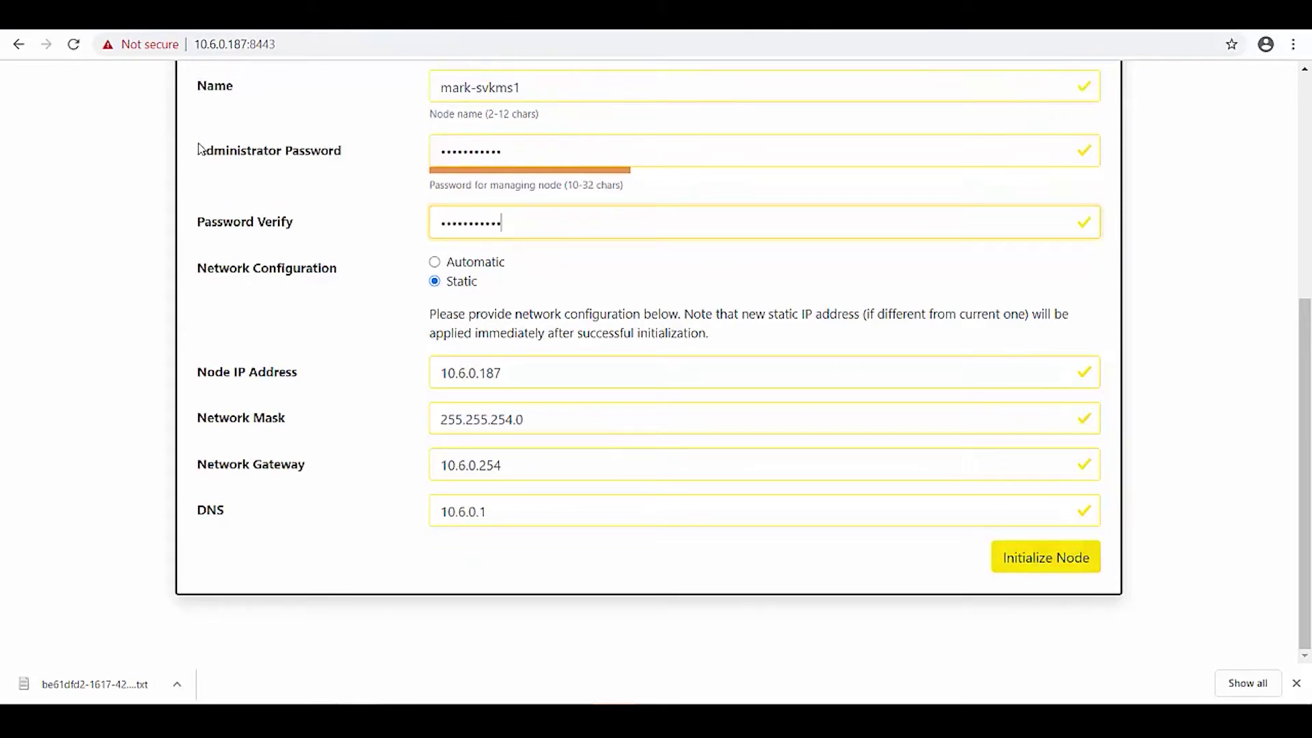
key(Return)
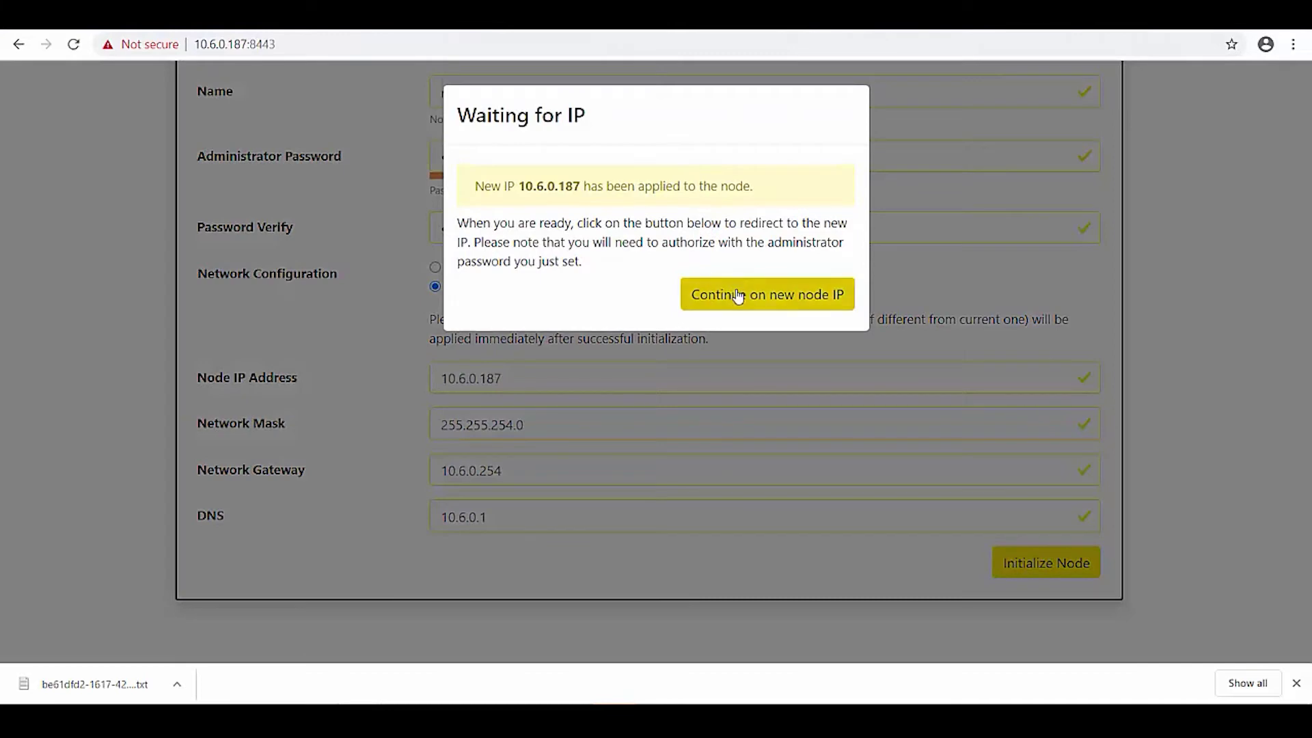
click(738, 293)
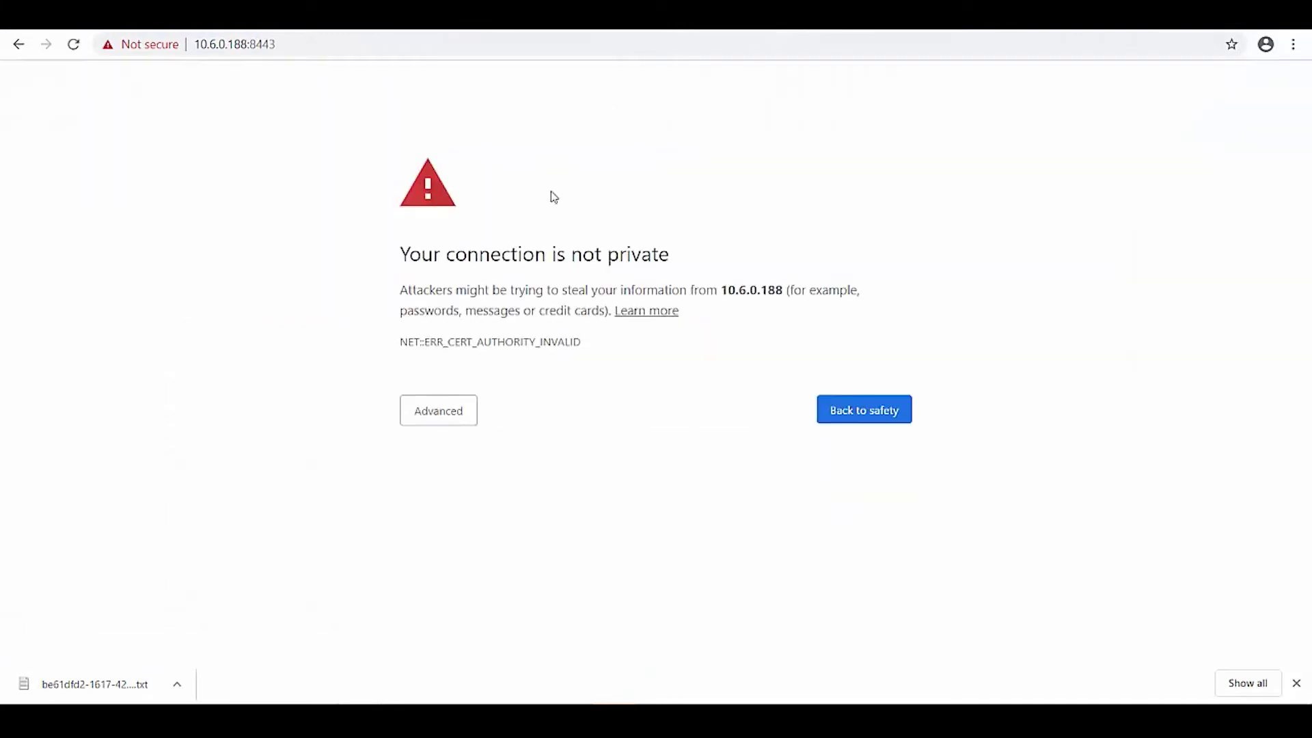
Bypass the certificate warning on the 10.6.0.188 Activator and start node setup.
click(442, 411)
click(476, 542)
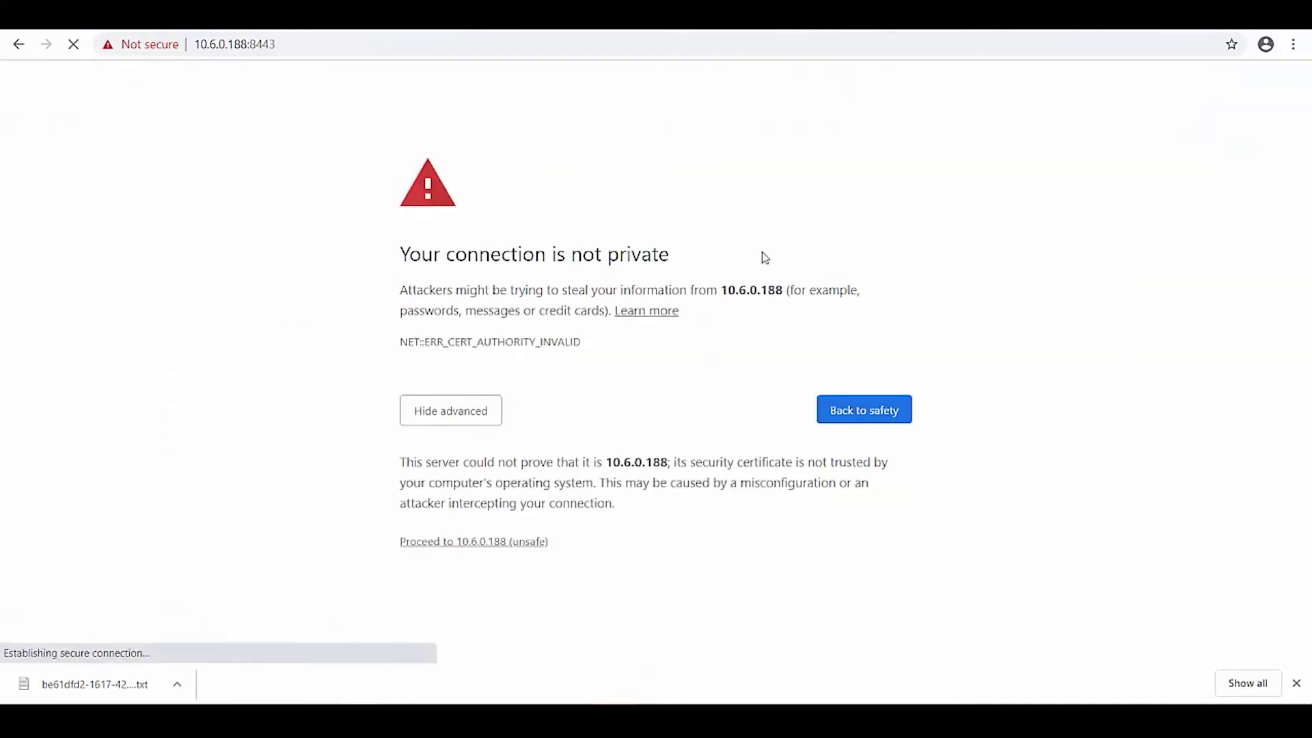
scroll(1001, 511, down, 8)
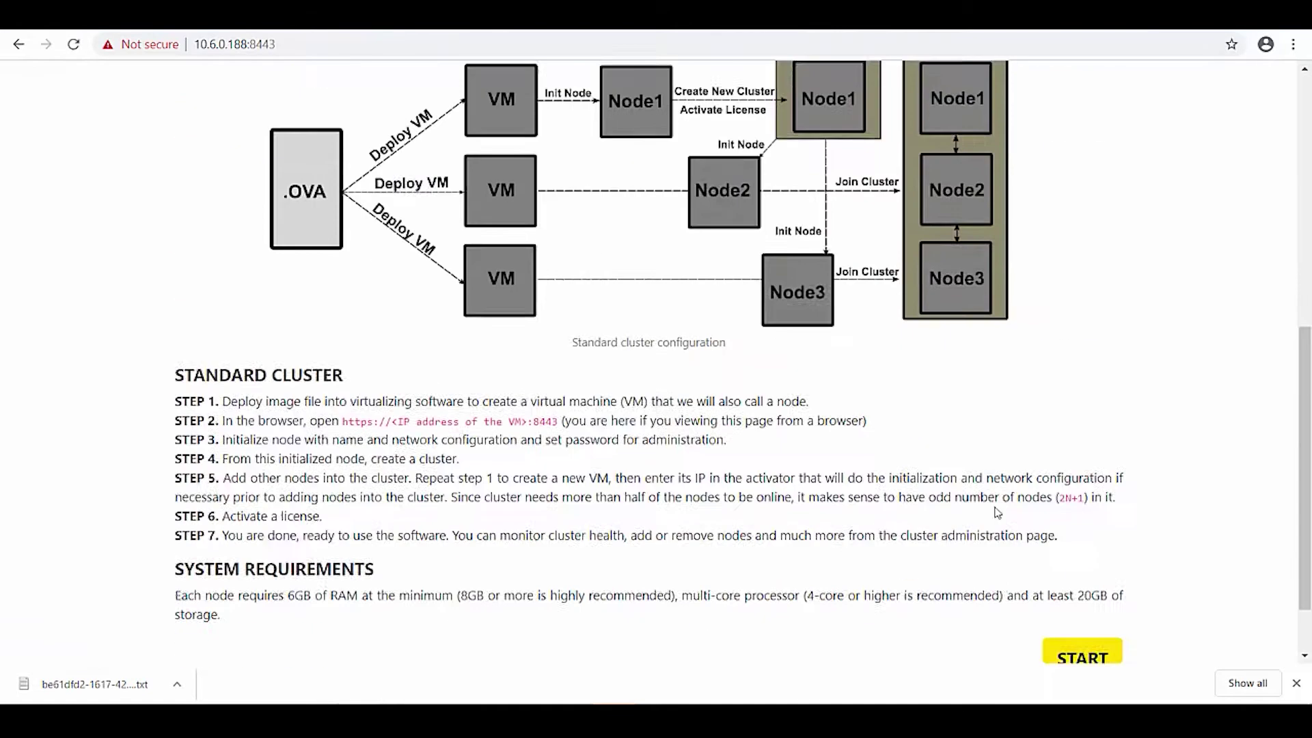
click(1080, 593)
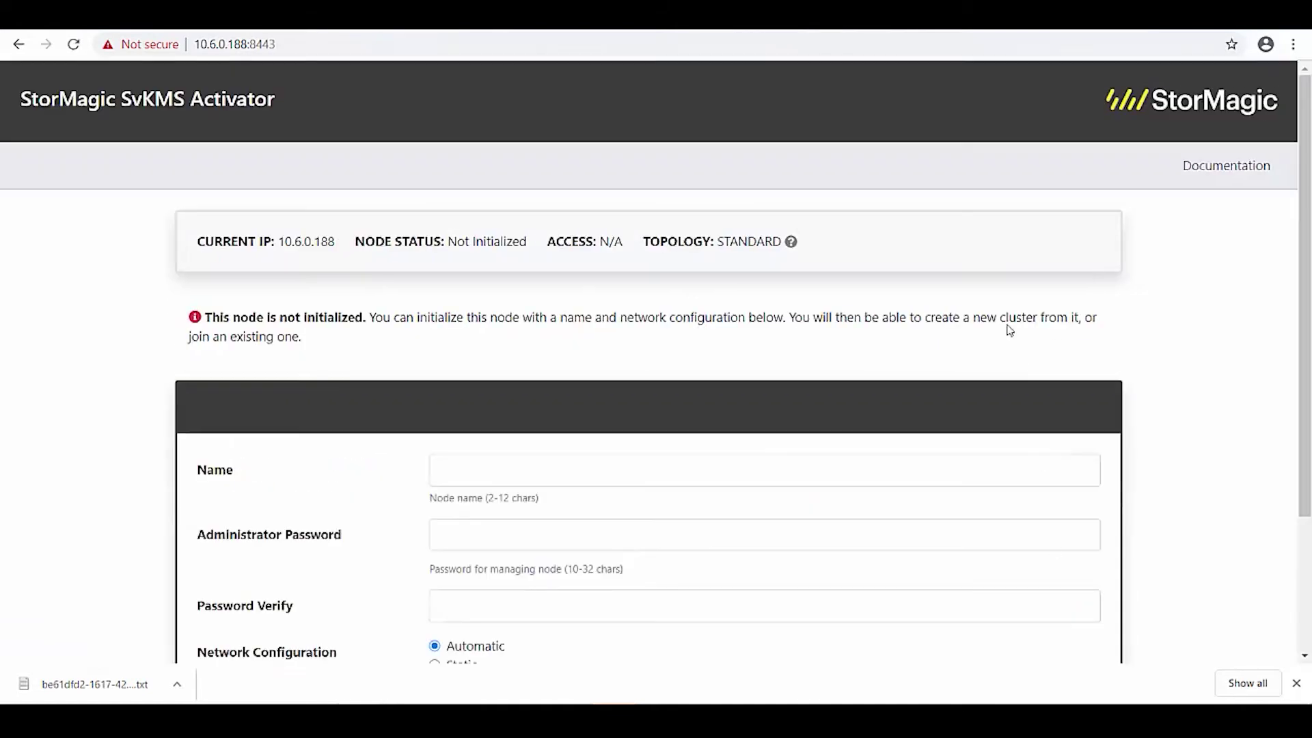
Name the node mark-svkms2 and enter its administrator password.
click(614, 457)
text(mark-svkms)
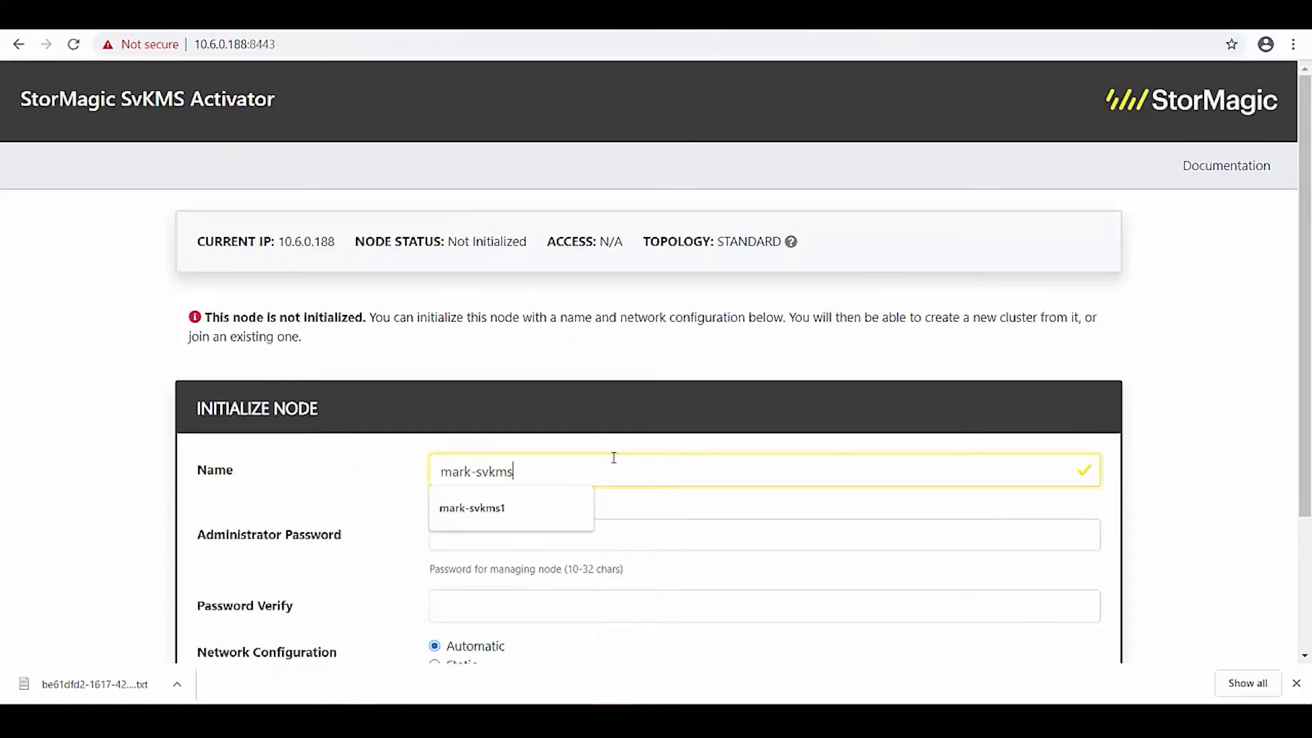
text(2)
key(Tab)
text(•••••)
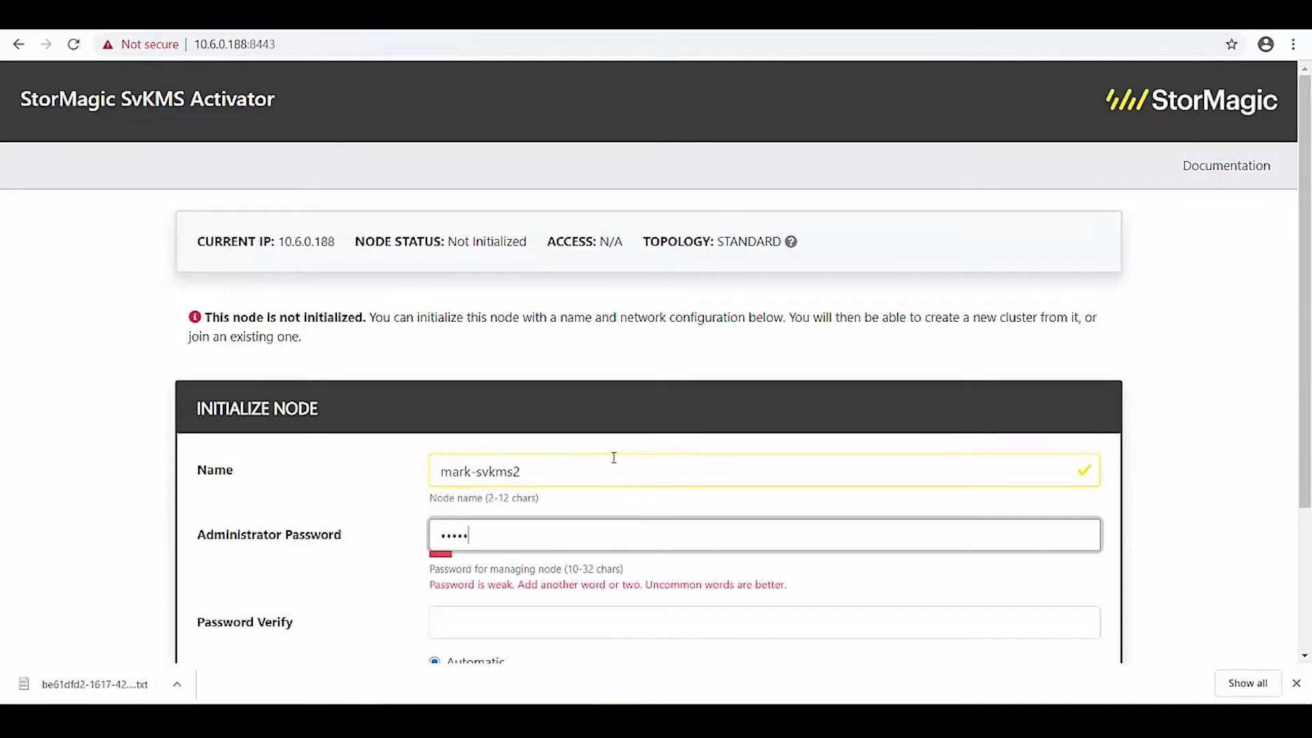
text(••••••)
key(Tab)
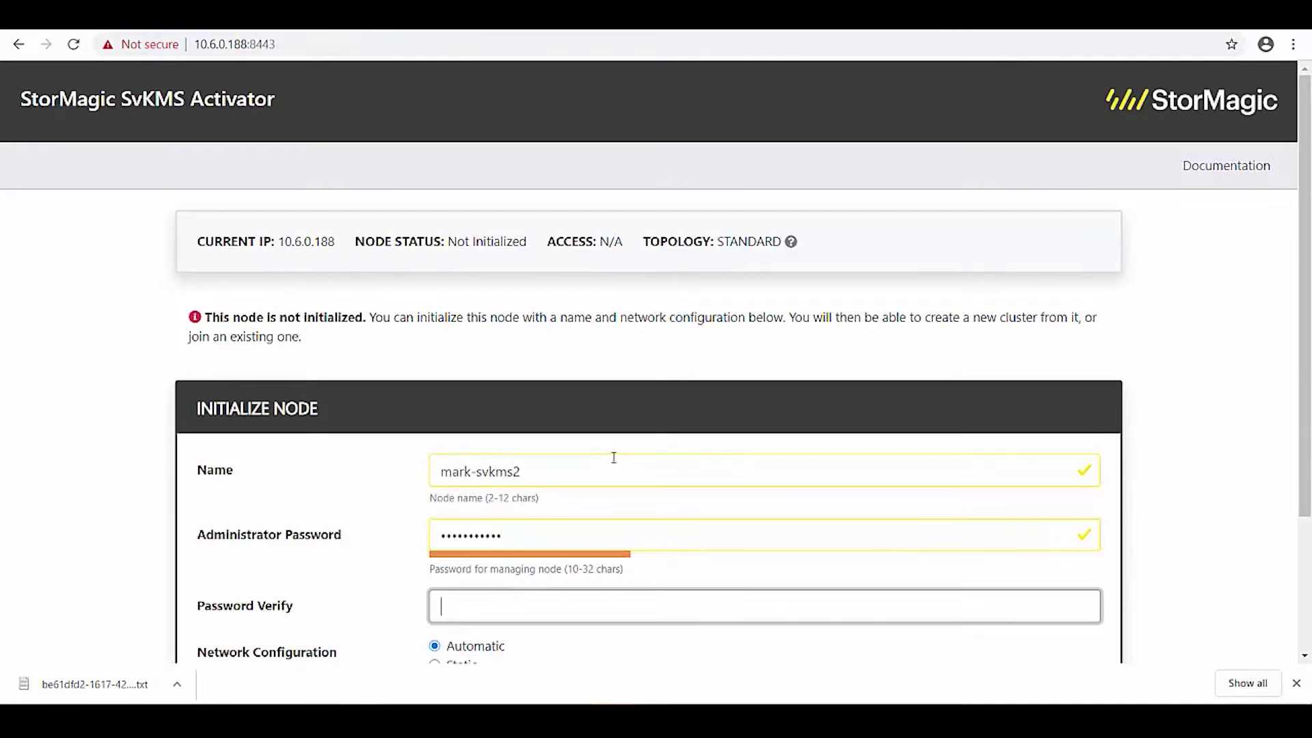
text(•••••••••••)
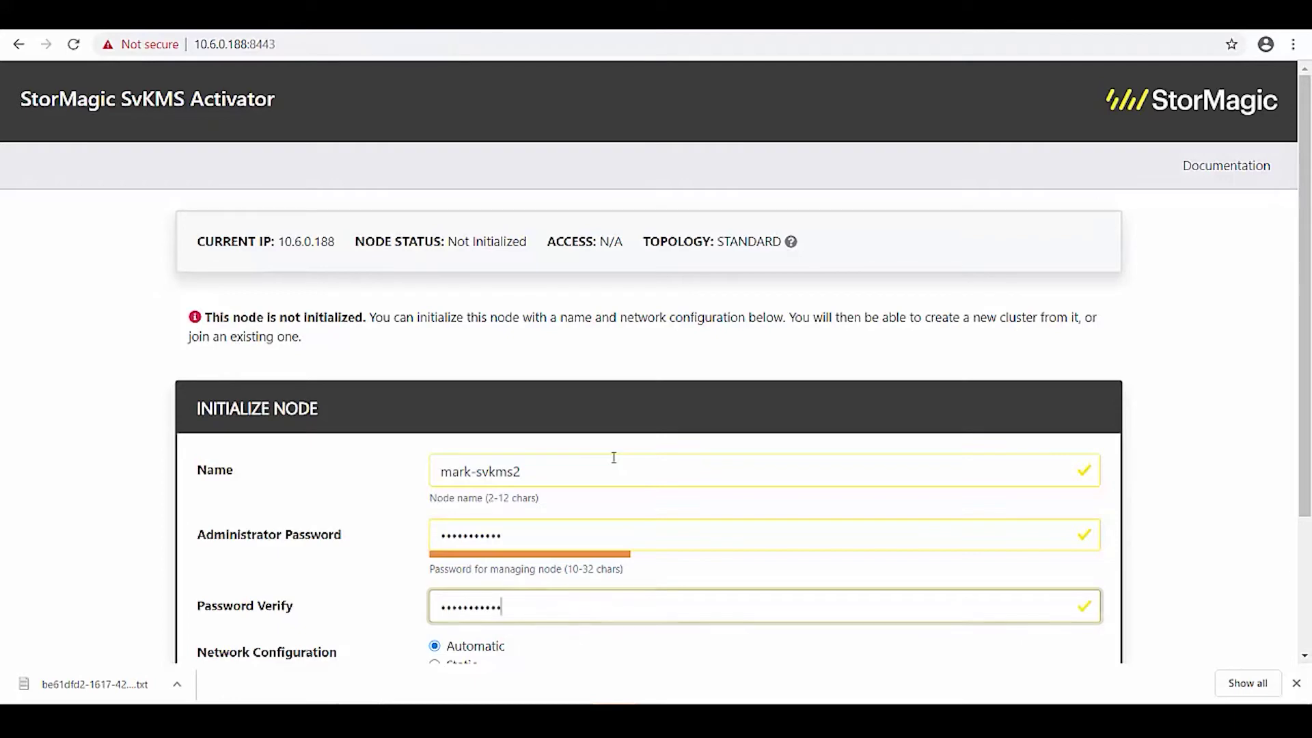
key(Tab)
Set static IP 10.6.0.188, mask 255.255.254.0, gateway 10.6.0.254, DNS 10.6.0.1, and initialize.
scroll(618, 463, down, 2)
key(Down)
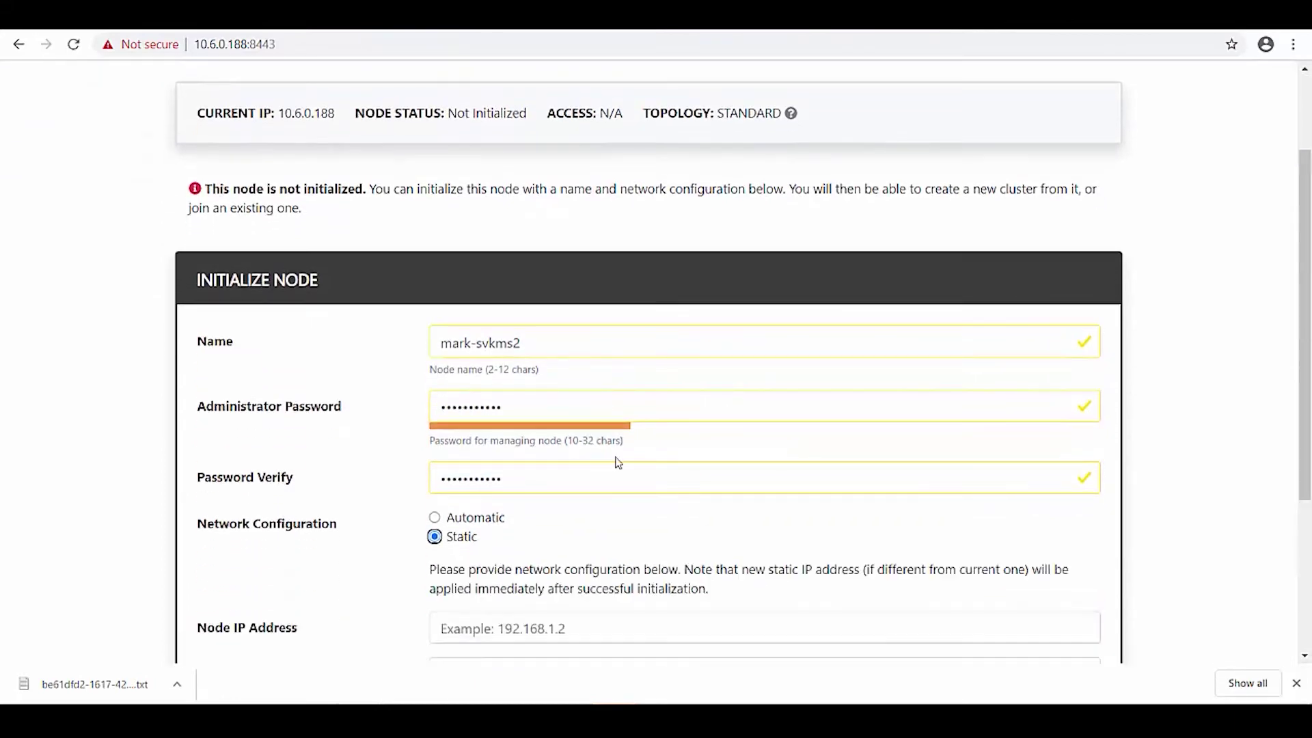
key(Tab)
text(10.6.0.188)
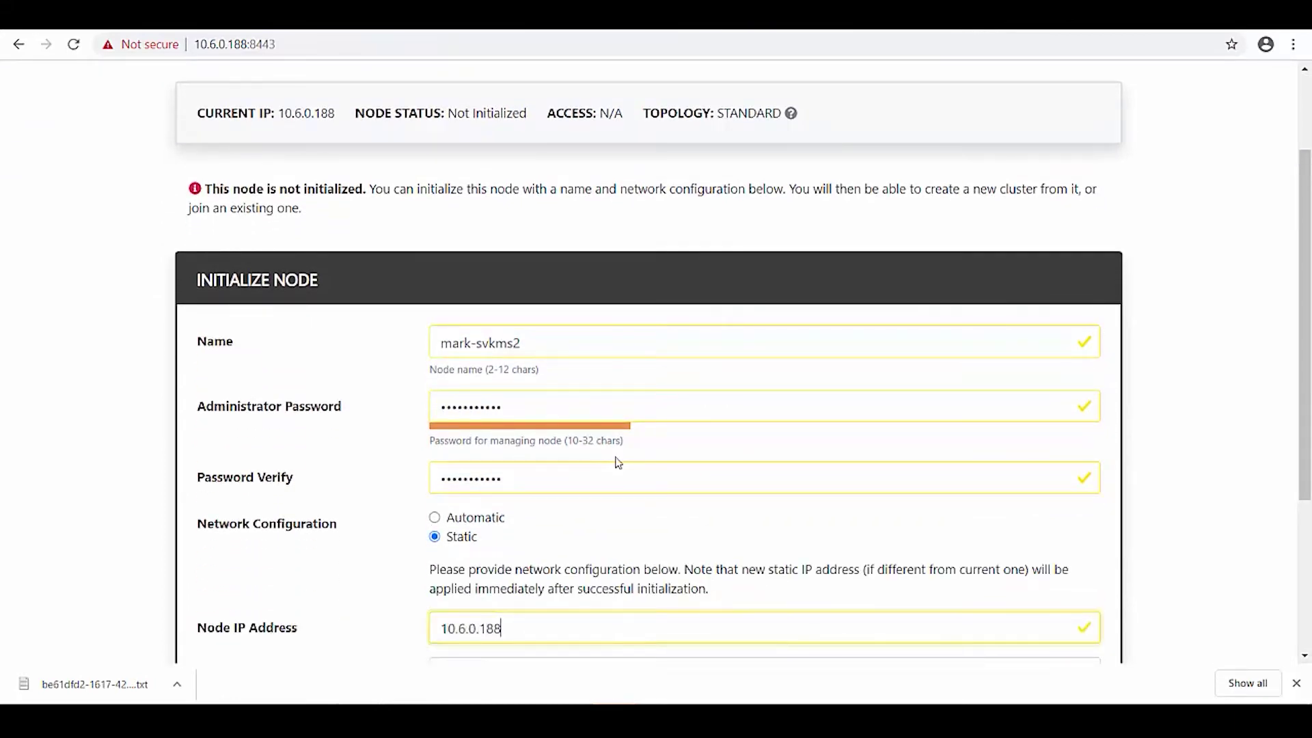
key(Tab)
text(255.255)
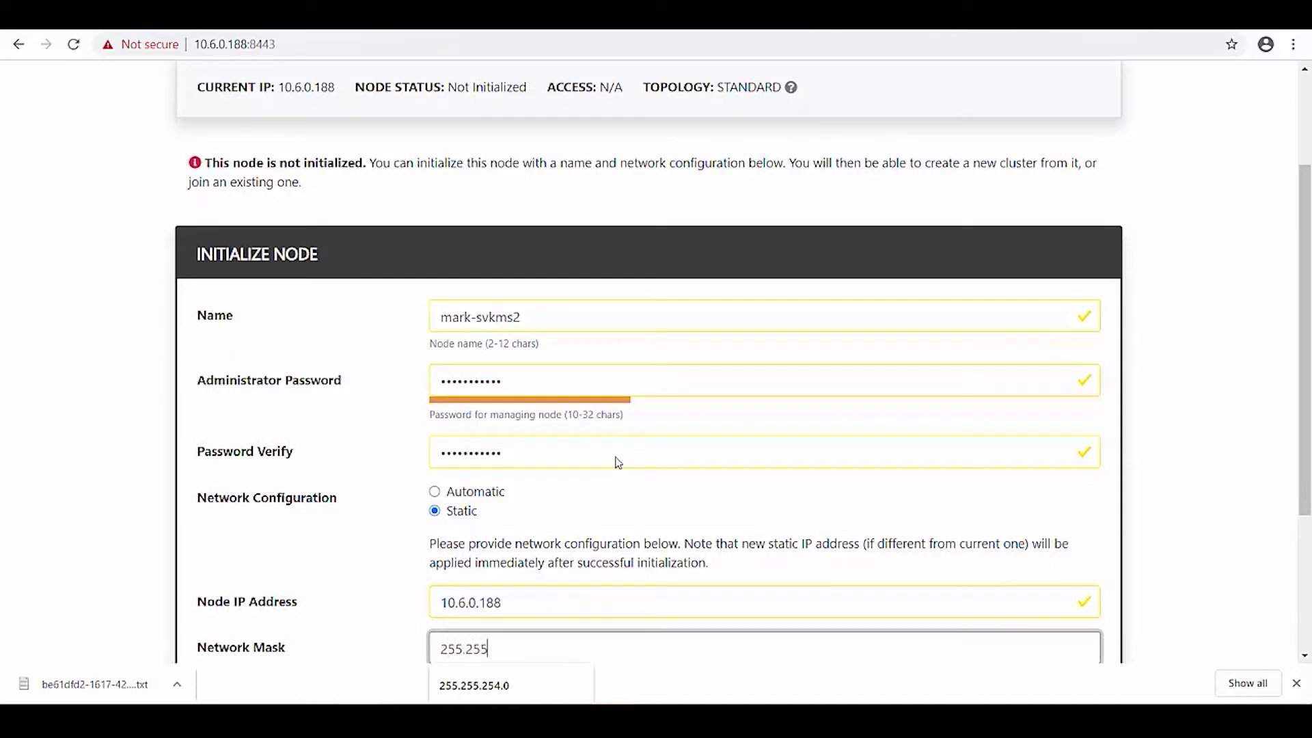
key(Down)
key(Return)
key(Tab)
text(10.)
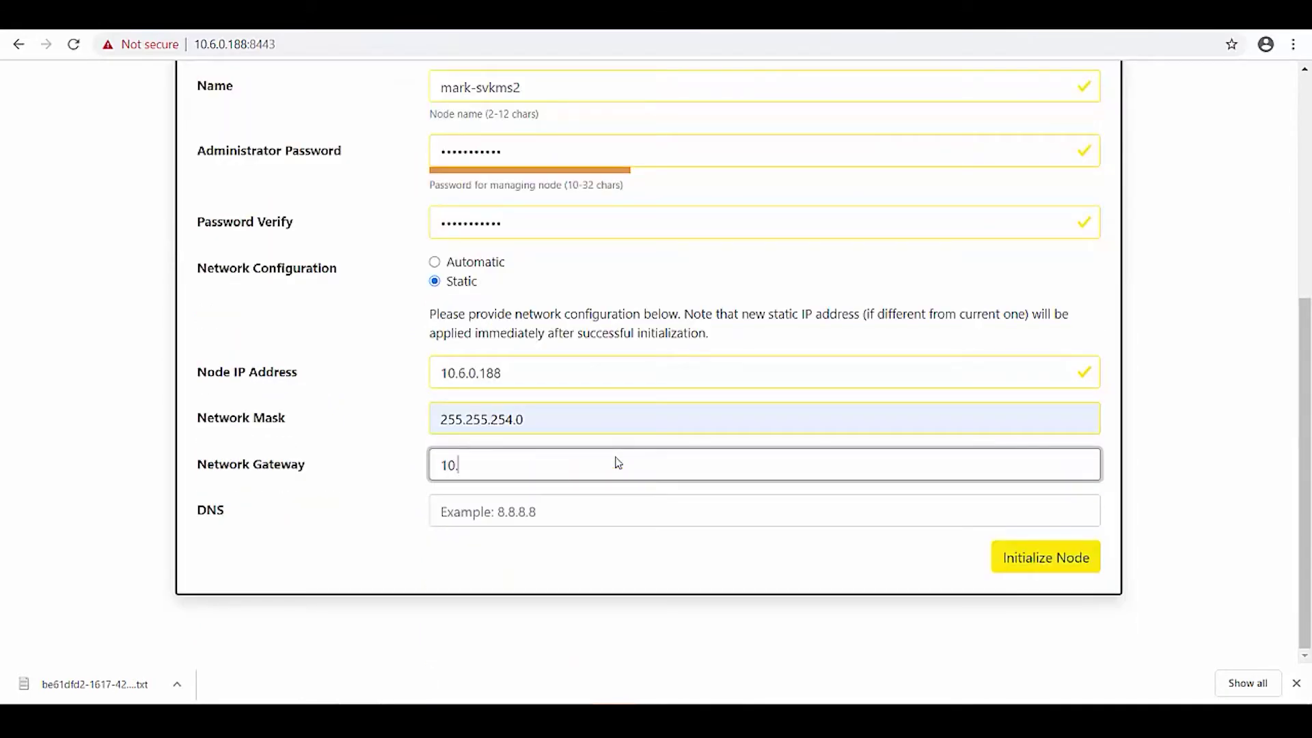
text(6.0.254)
key(Tab)
text(10.)
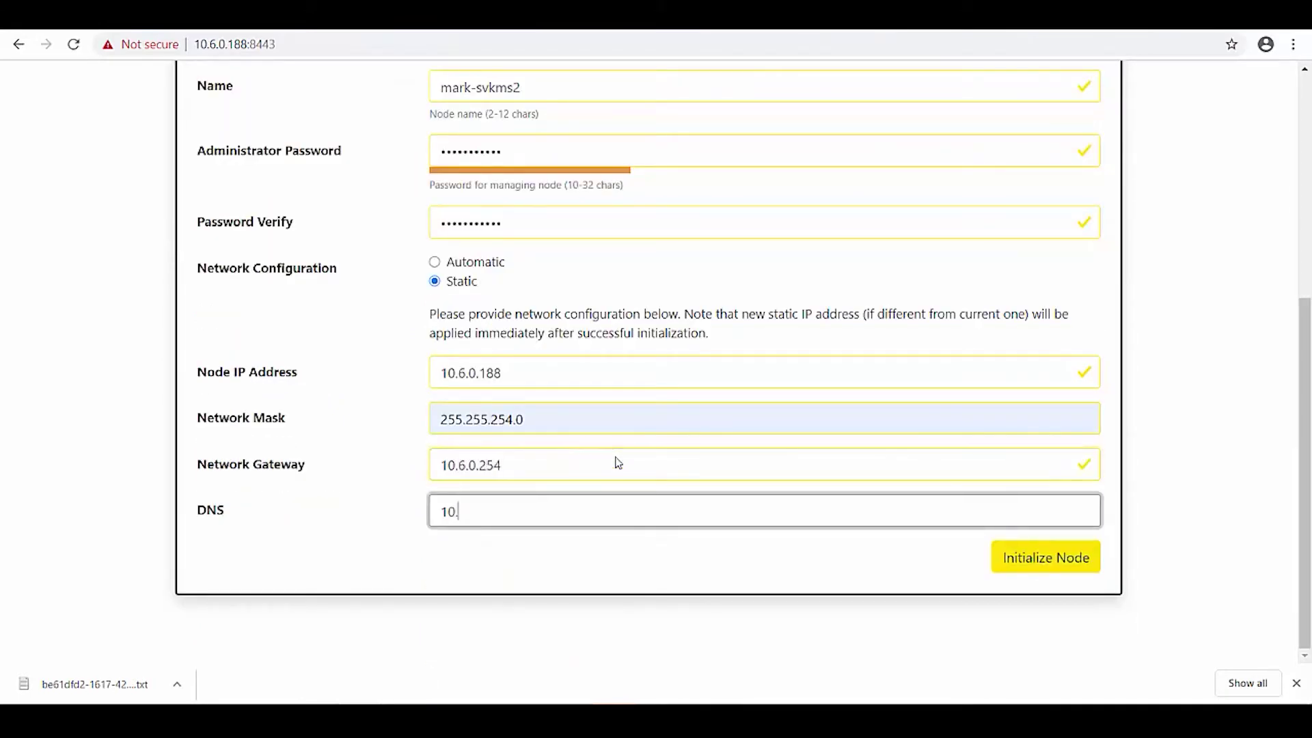
key(Return)
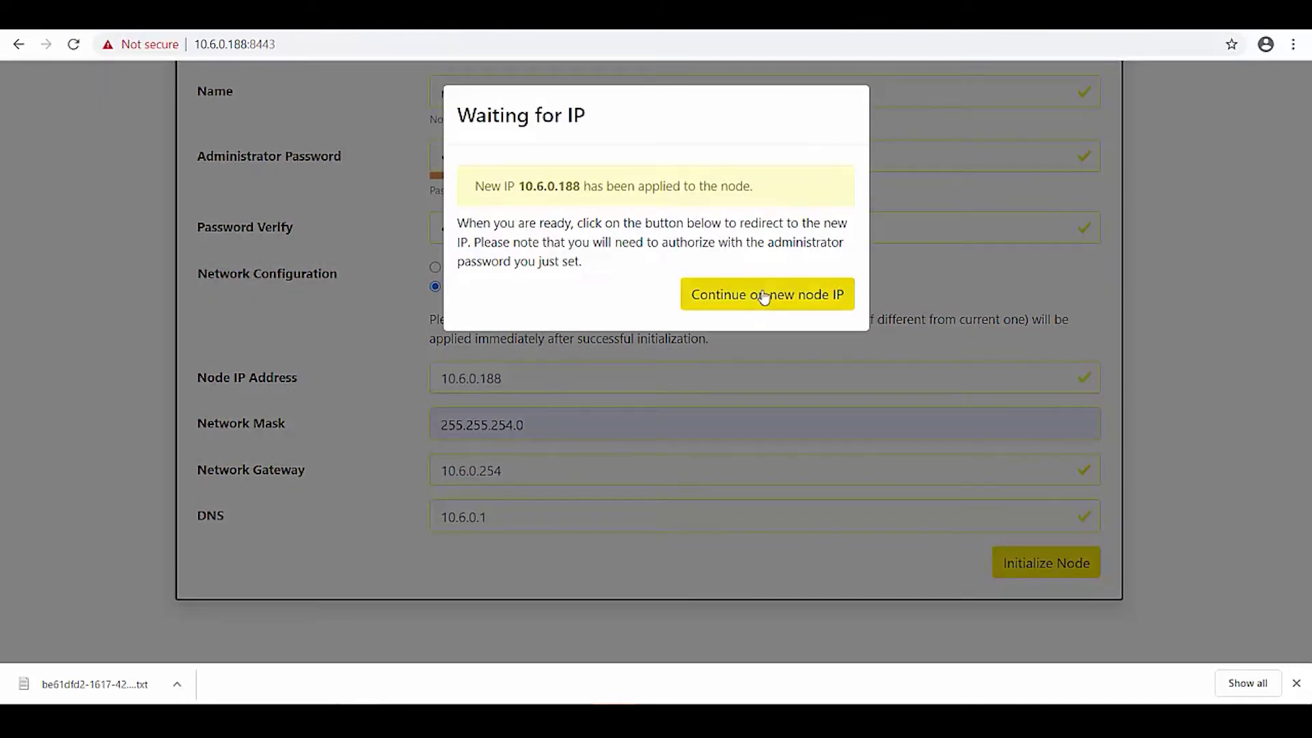
Reach the node at 10.6.0.189 past the certificate warning and start its setup wizard.
click(764, 295)
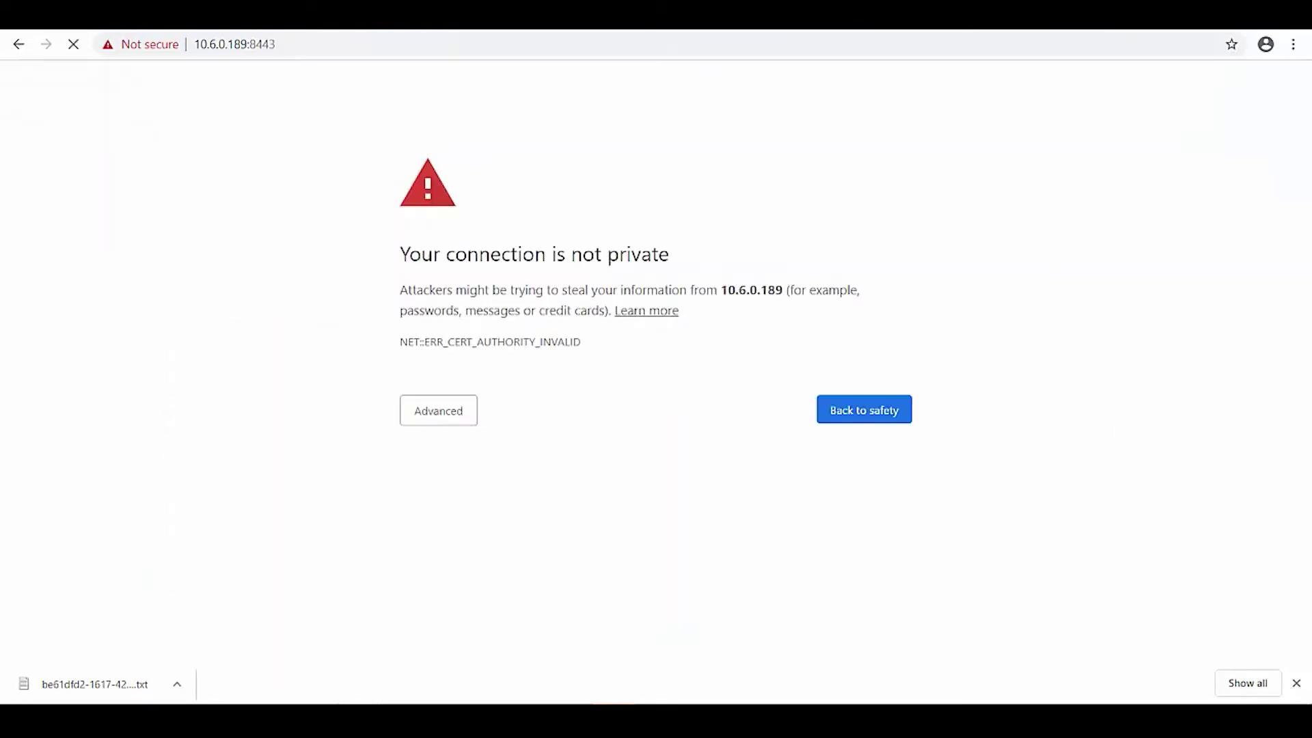
click(443, 408)
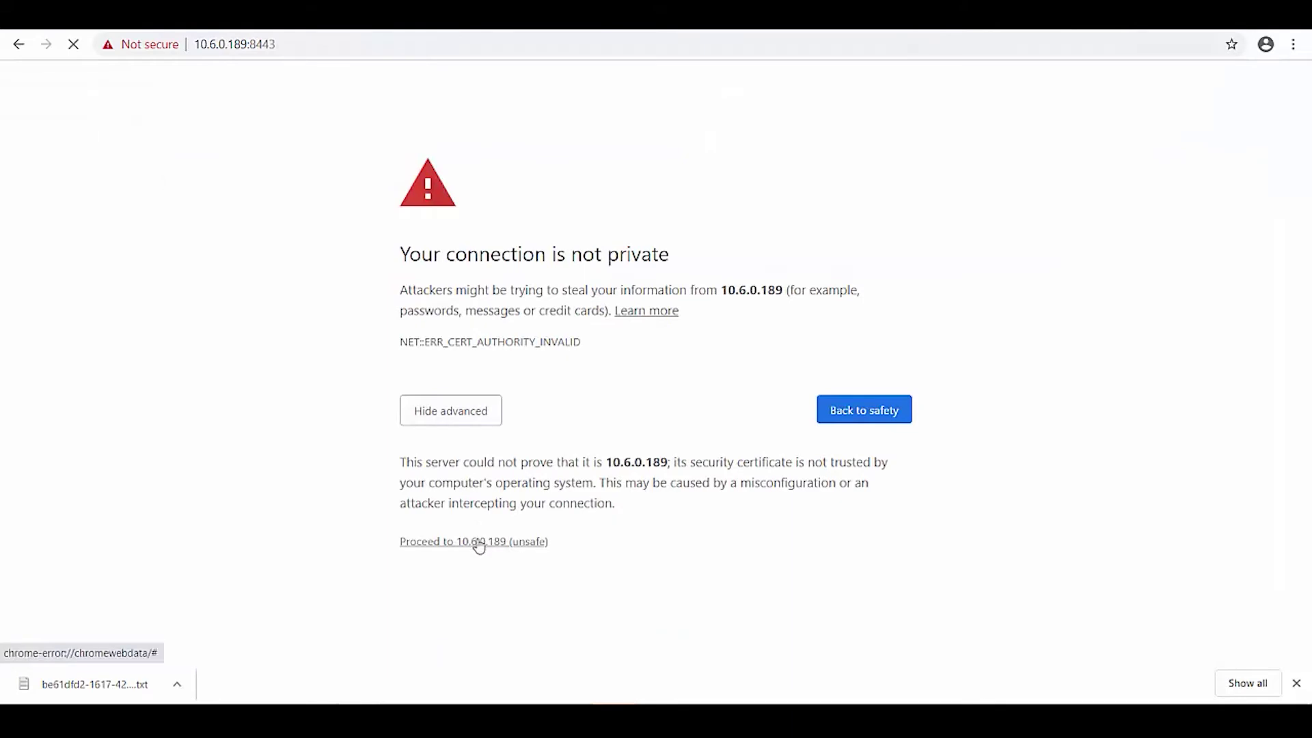
click(477, 542)
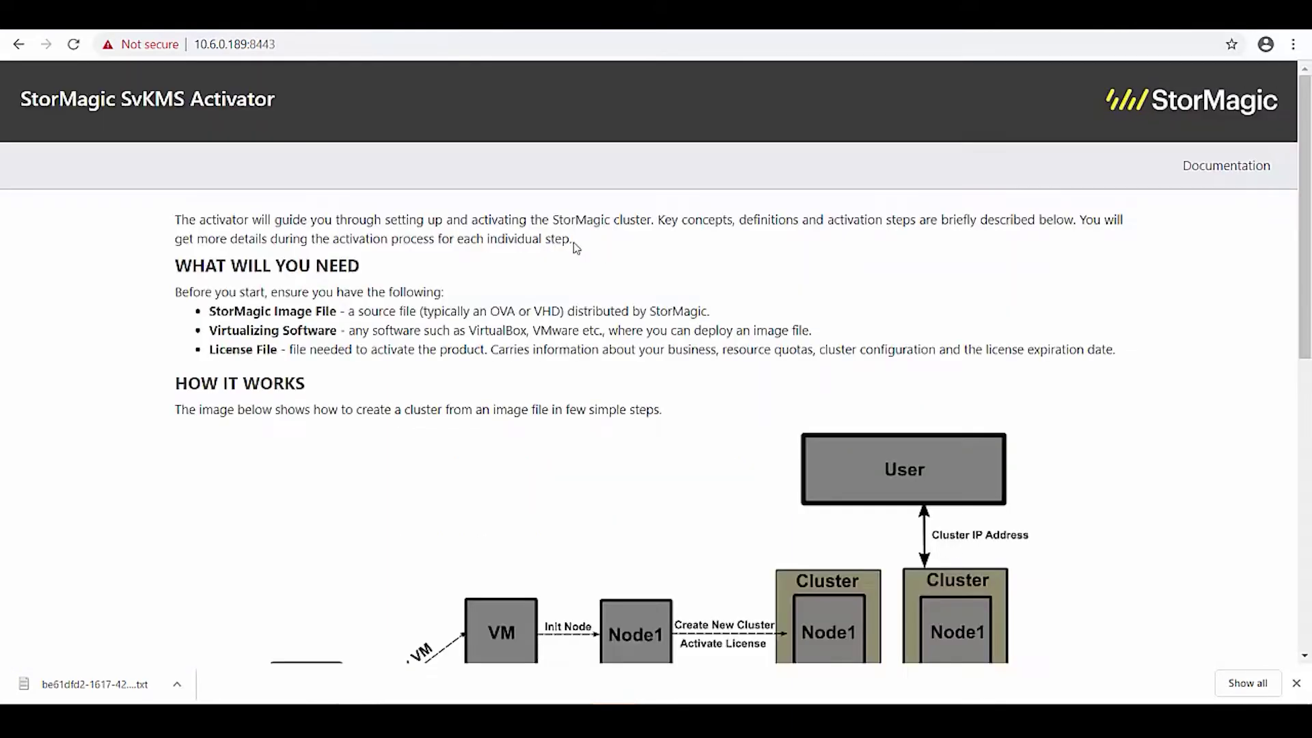
scroll(988, 624, down, 8)
scroll(988, 623, down, 2)
click(1080, 588)
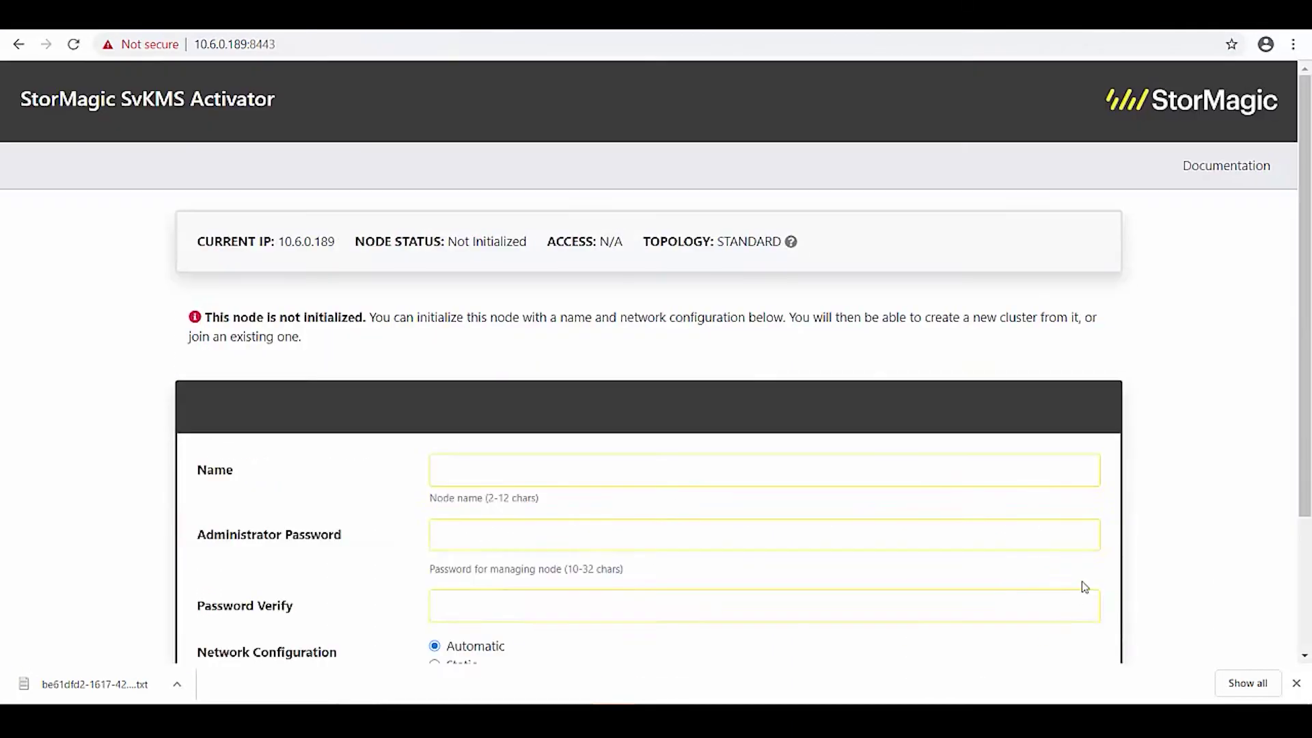
Name the node mark-svkms3, set the administrator password and choose static networking.
click(596, 471)
text(mark-)
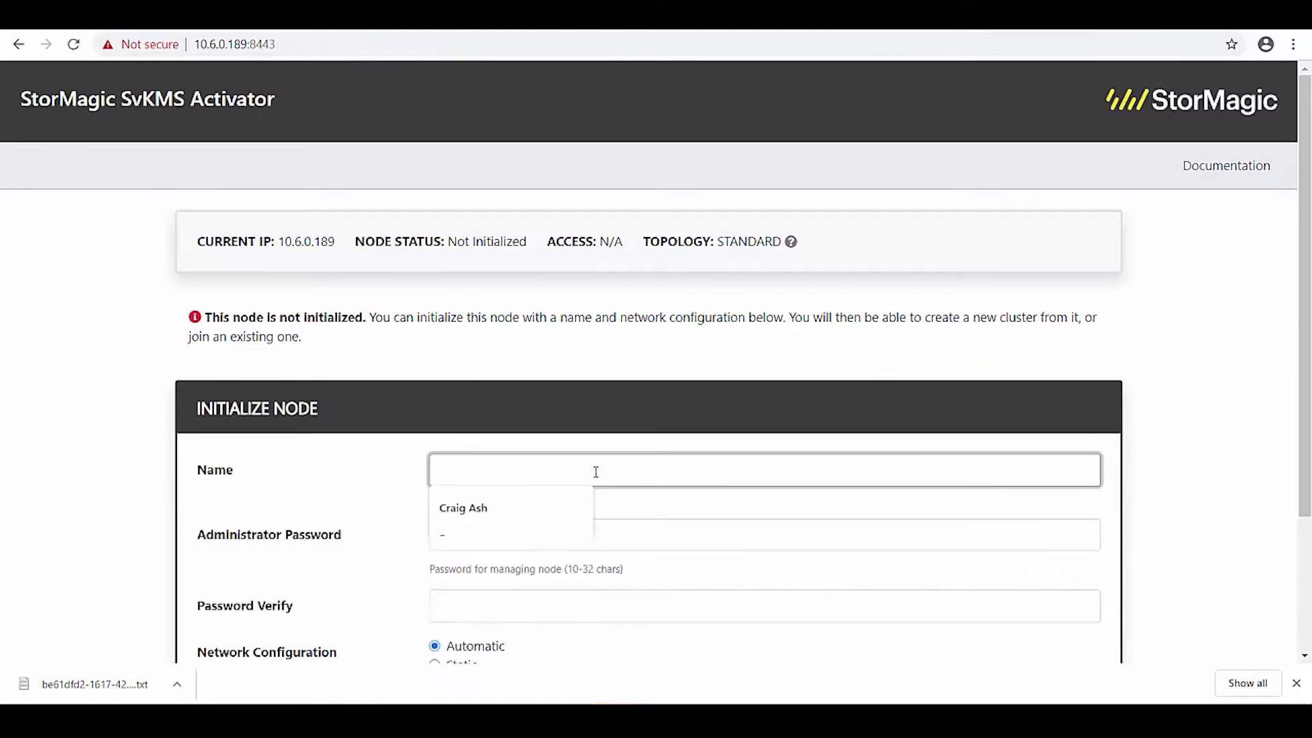
text(sv)
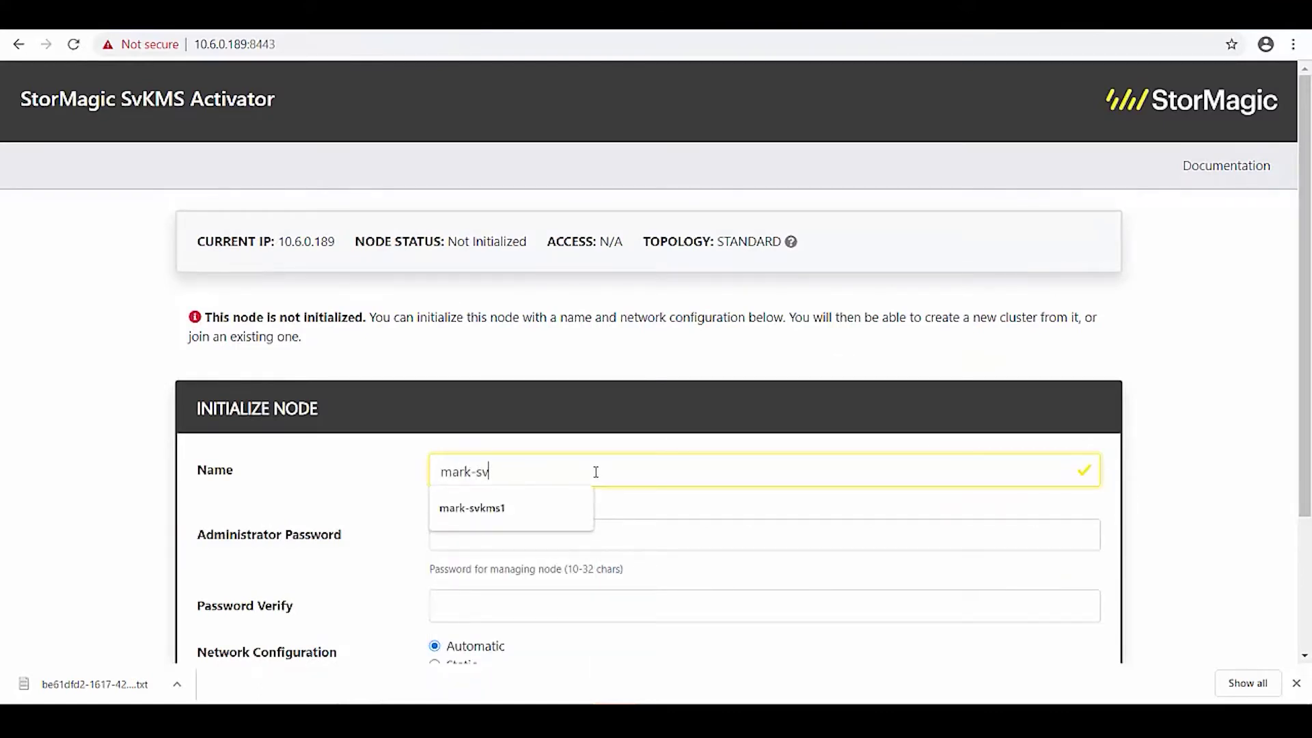
text(kms3)
key(Tab)
text(••)
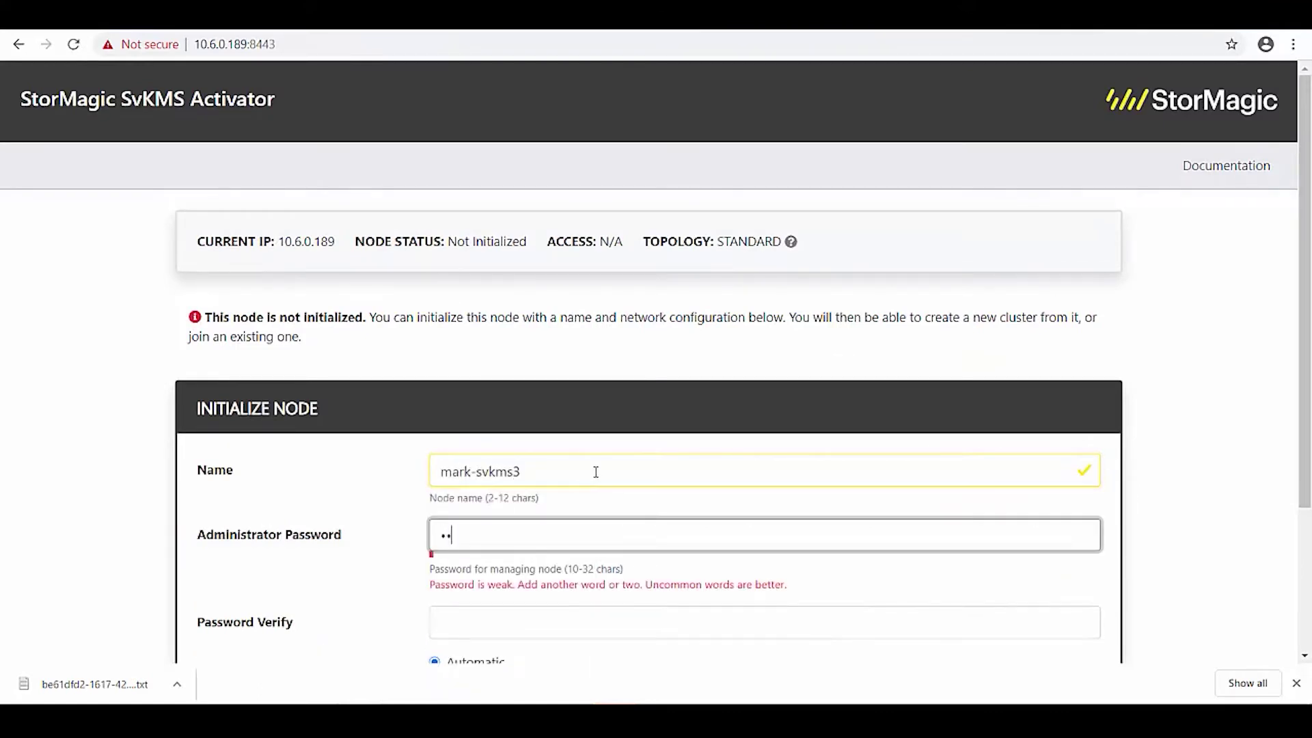
text(•••••••••)
key(Tab)
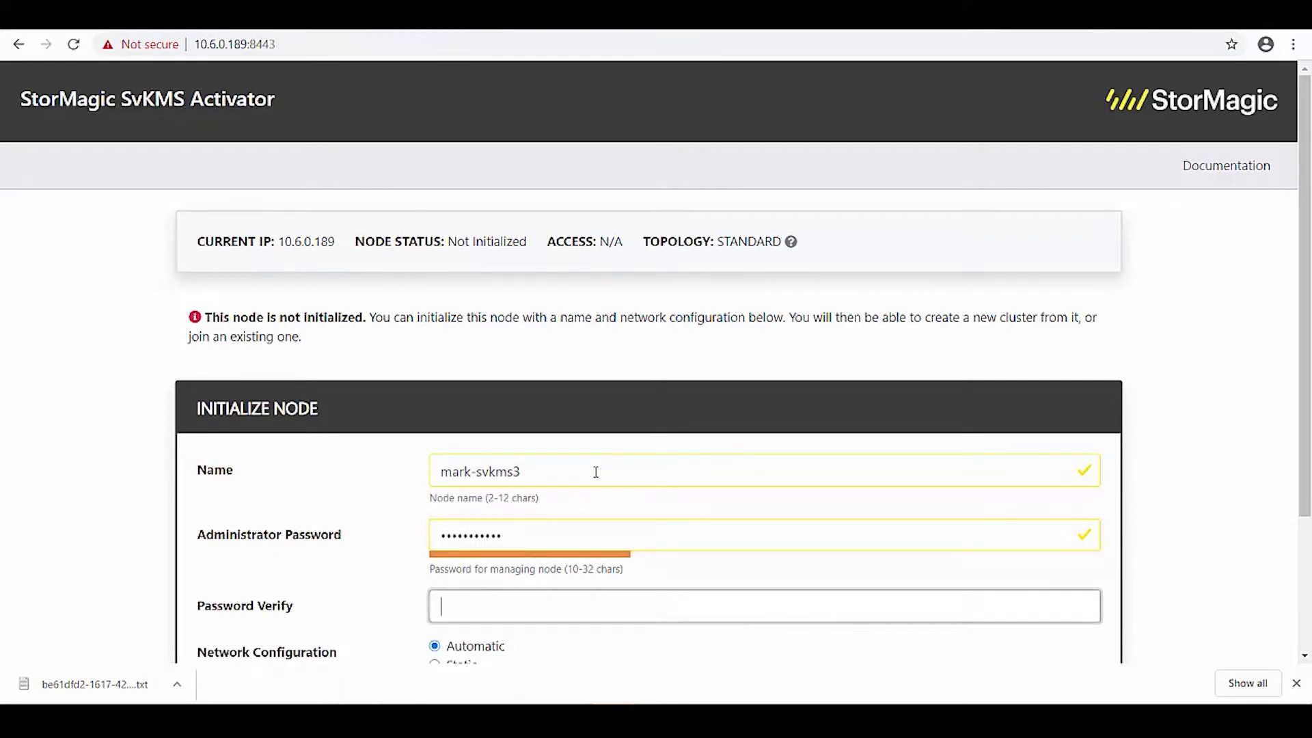
text(•••••••••••)
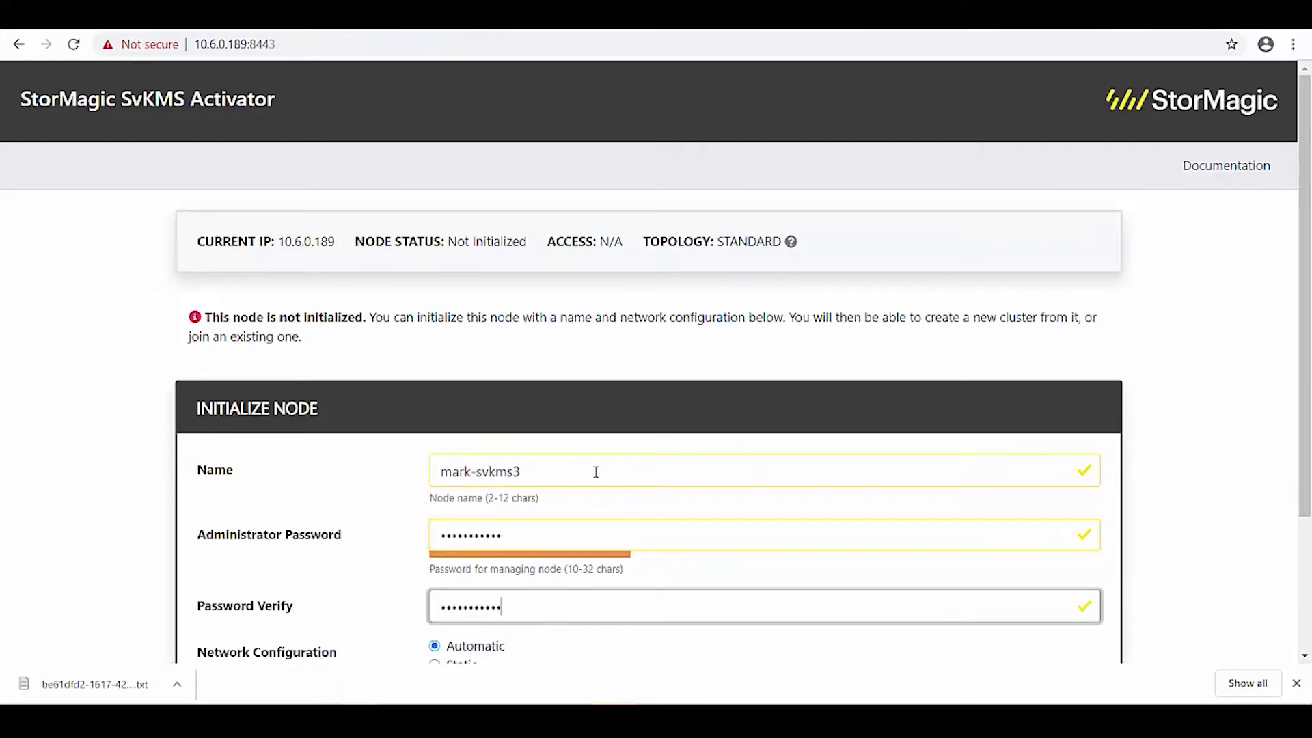
key(Tab)
key(Down)
scroll(595, 472, down, 5)
Enter static IP 10.6.0.189 with network mask 255.255.254.0.
key(Tab)
text(10.6)
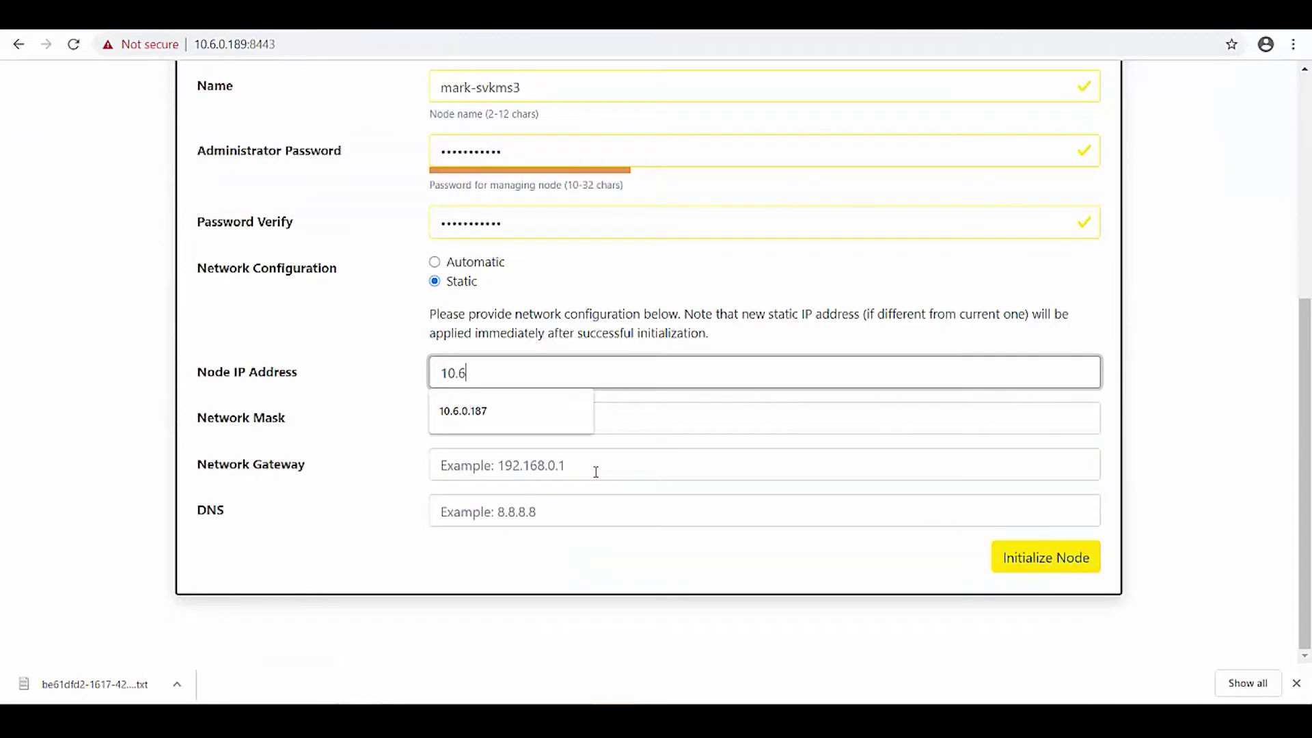
key(Down)
key(BackSpace)
text(6.0.189)
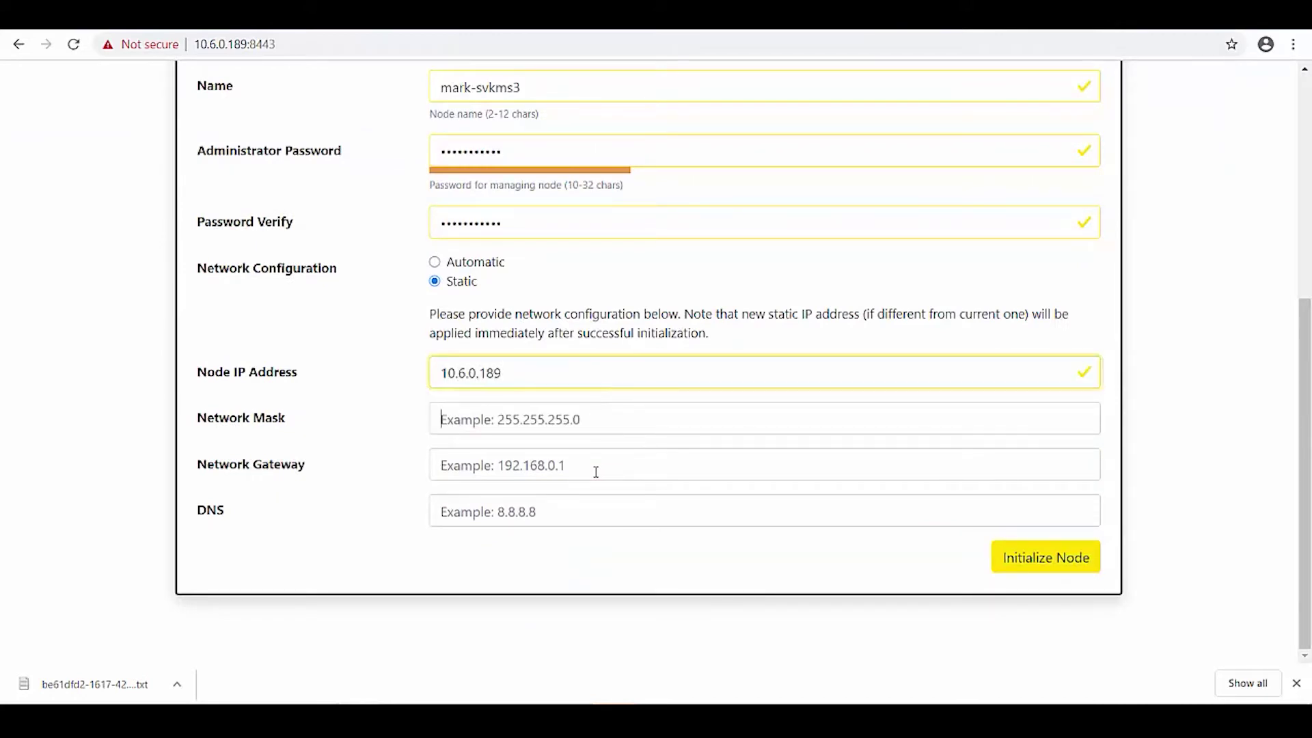
key(Tab)
text(5)
key(Down)
key(Return)
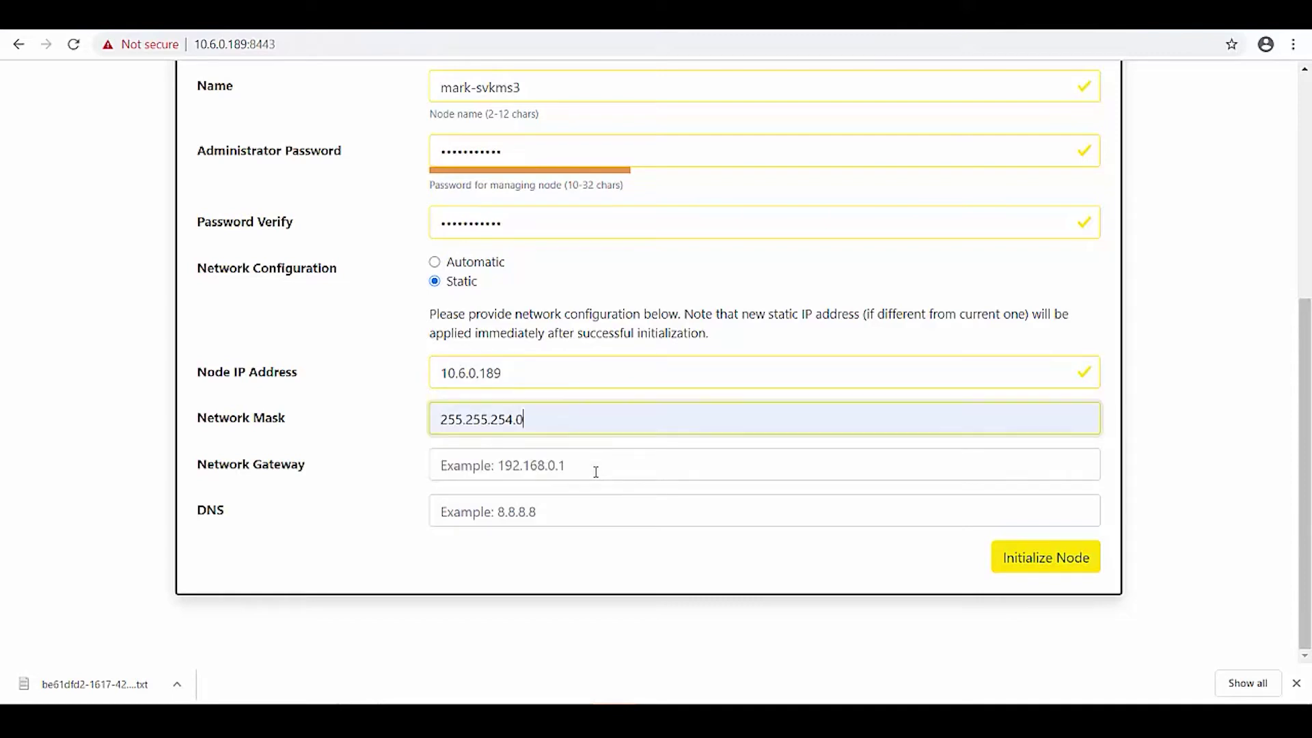
Set gateway 10.6.0.254 and DNS 10.6.0.1, then initialize the node.
key(Tab)
text(10.6.0.)
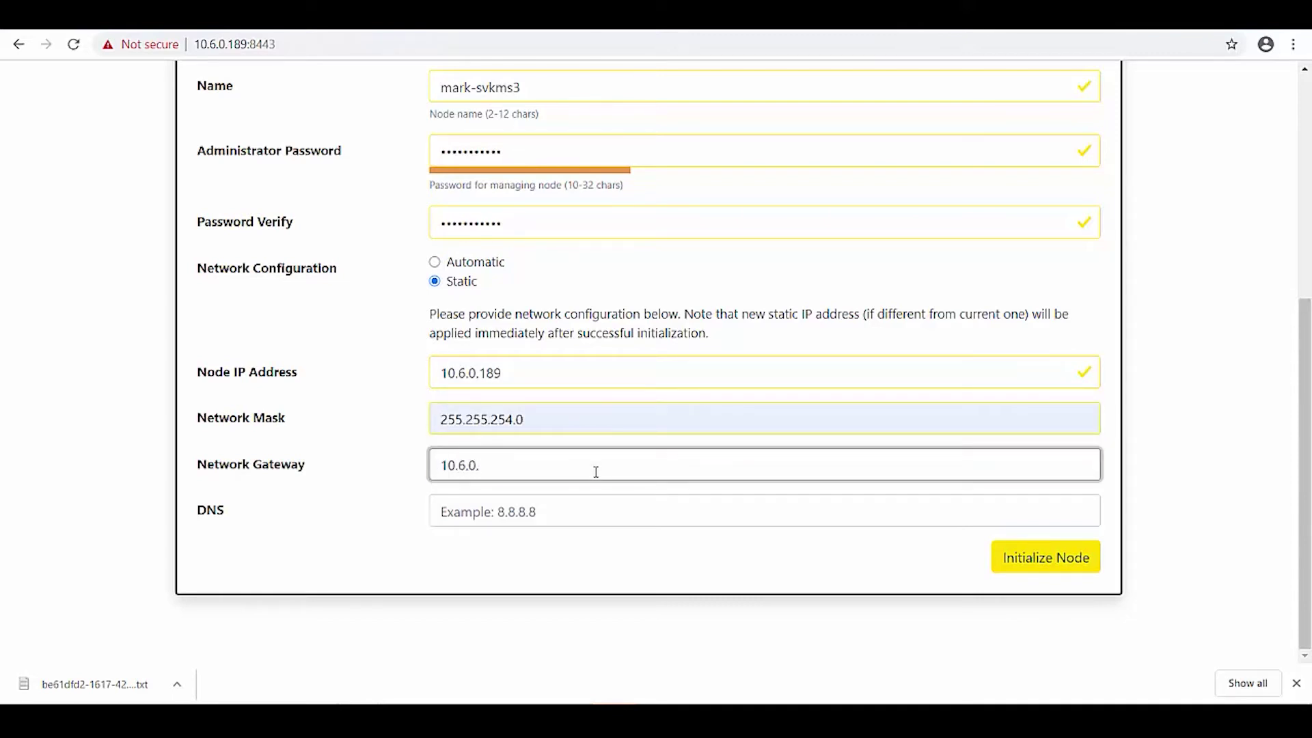
text(254)
key(Tab)
text(10.6.0.)
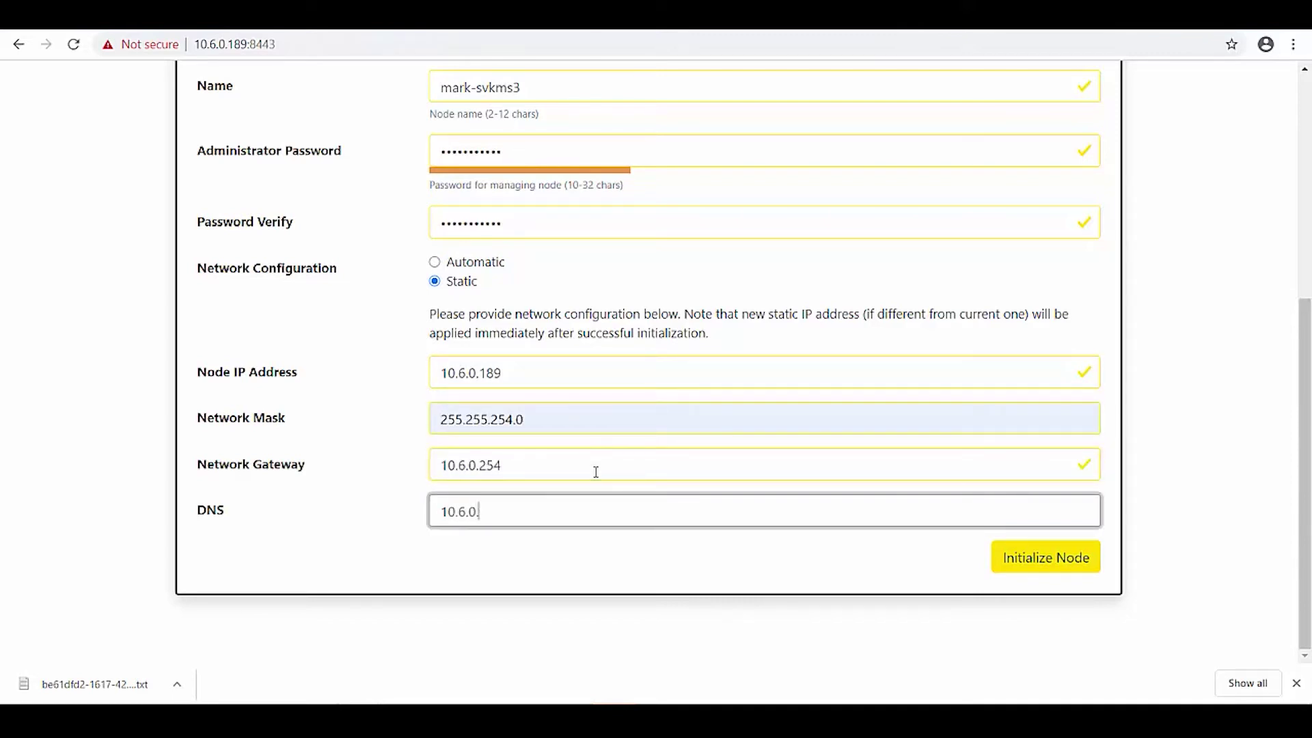
text(1)
key(Tab)
key(Return)
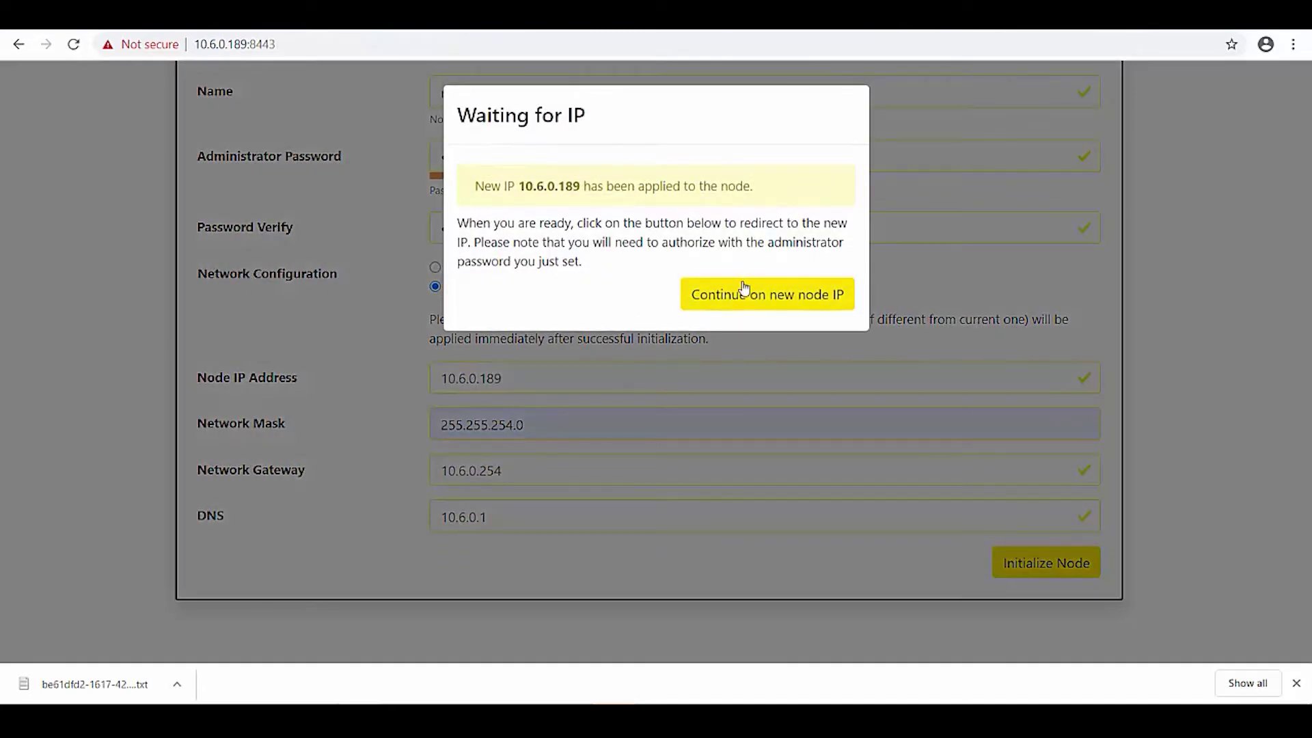
Continue to node 10.6.0.187 and sign in with the administrator password.
click(743, 280)
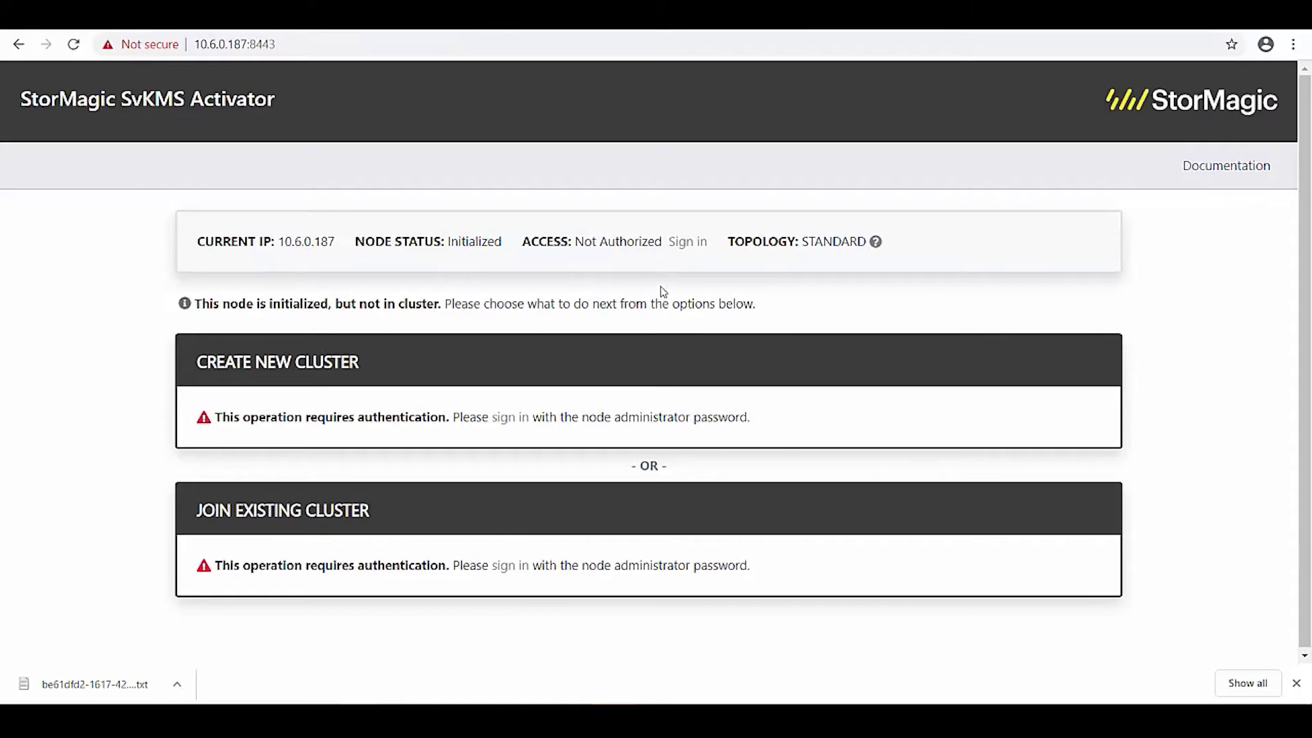
click(676, 246)
click(647, 237)
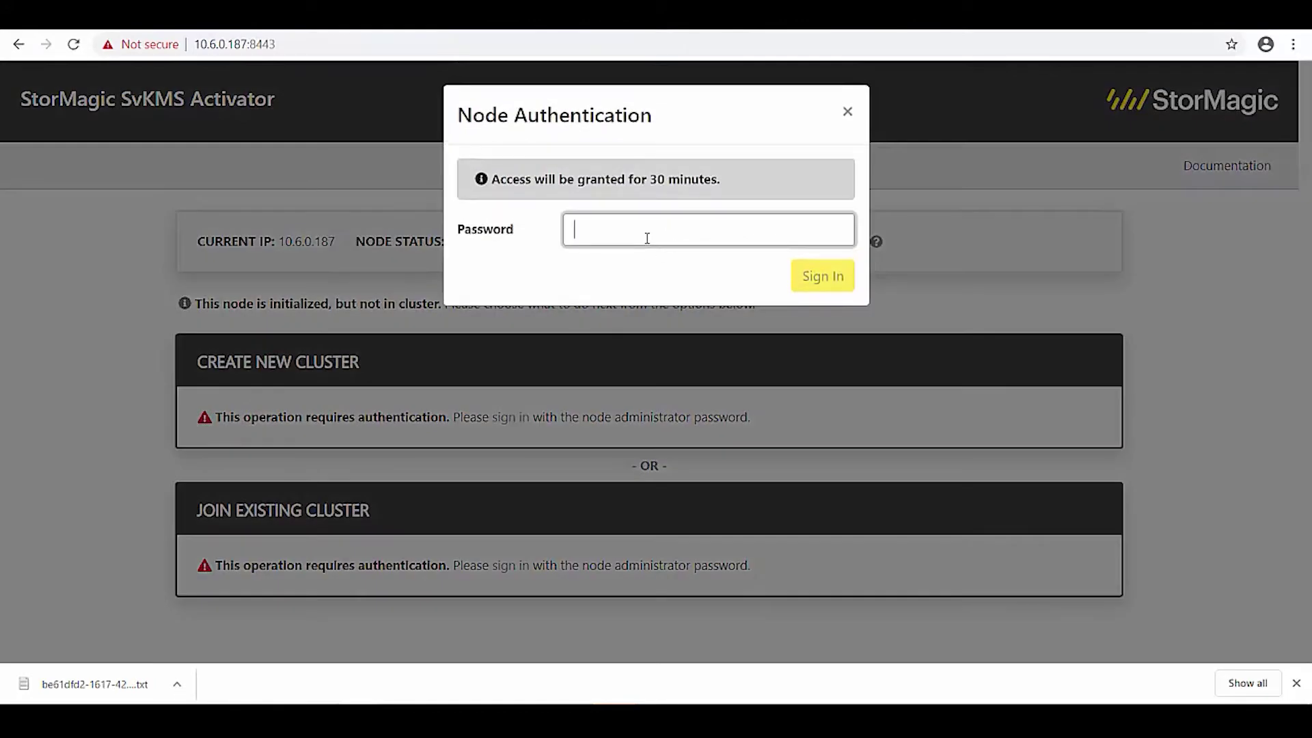
text(••)
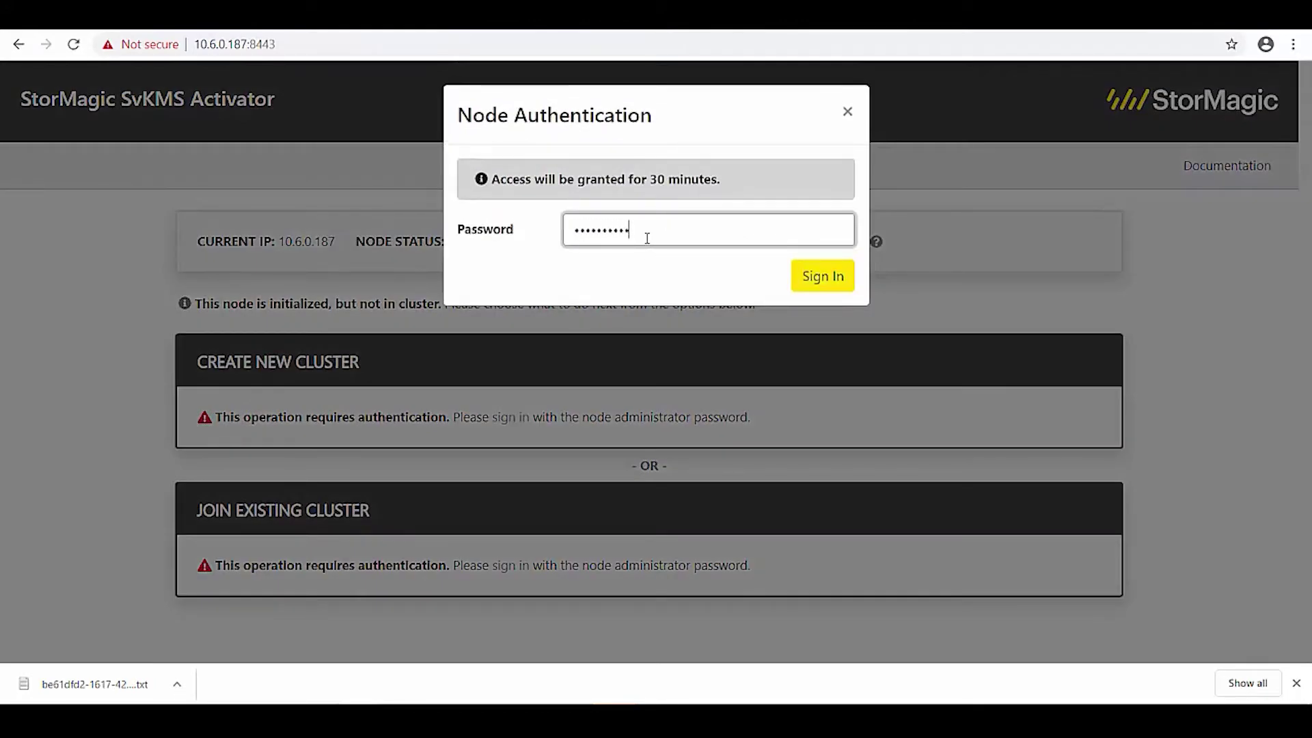
key(Return)
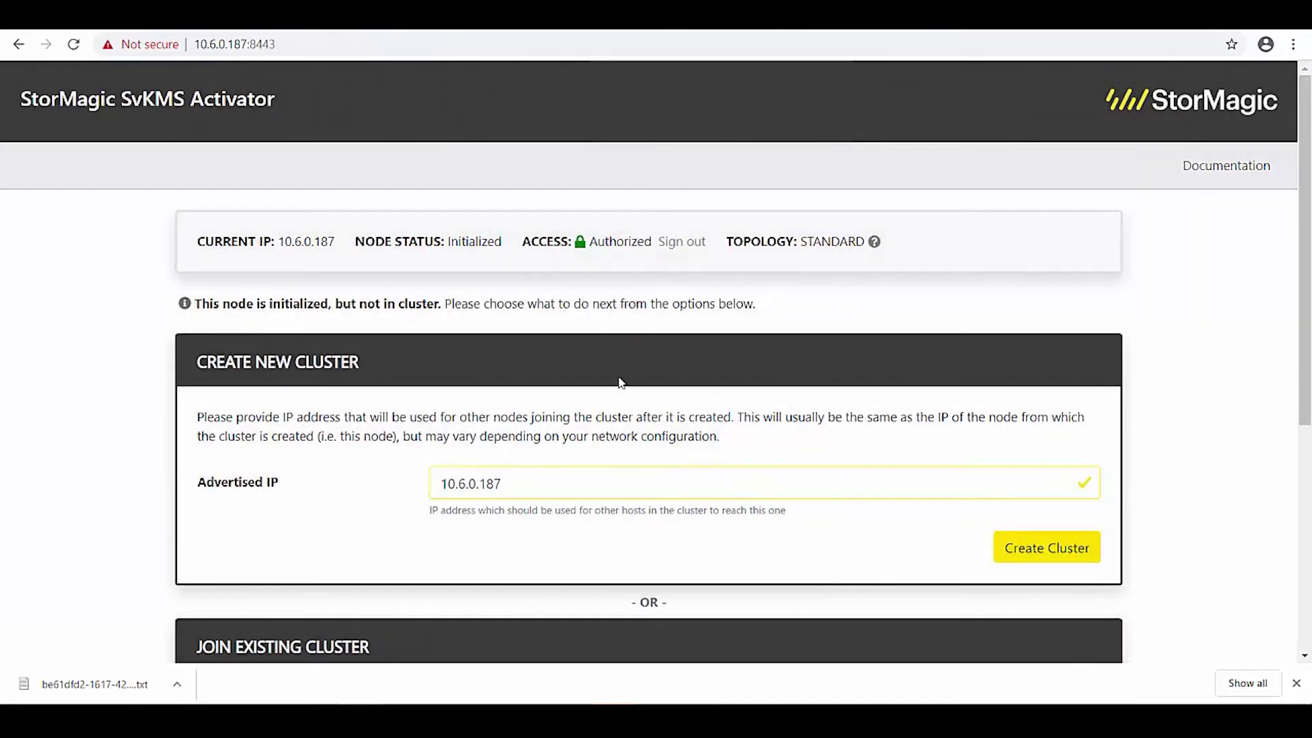
Create a new cluster on node 10.6.0.187, keeping advertised IP 10.6.0.187.
scroll(621, 382, down, 5)
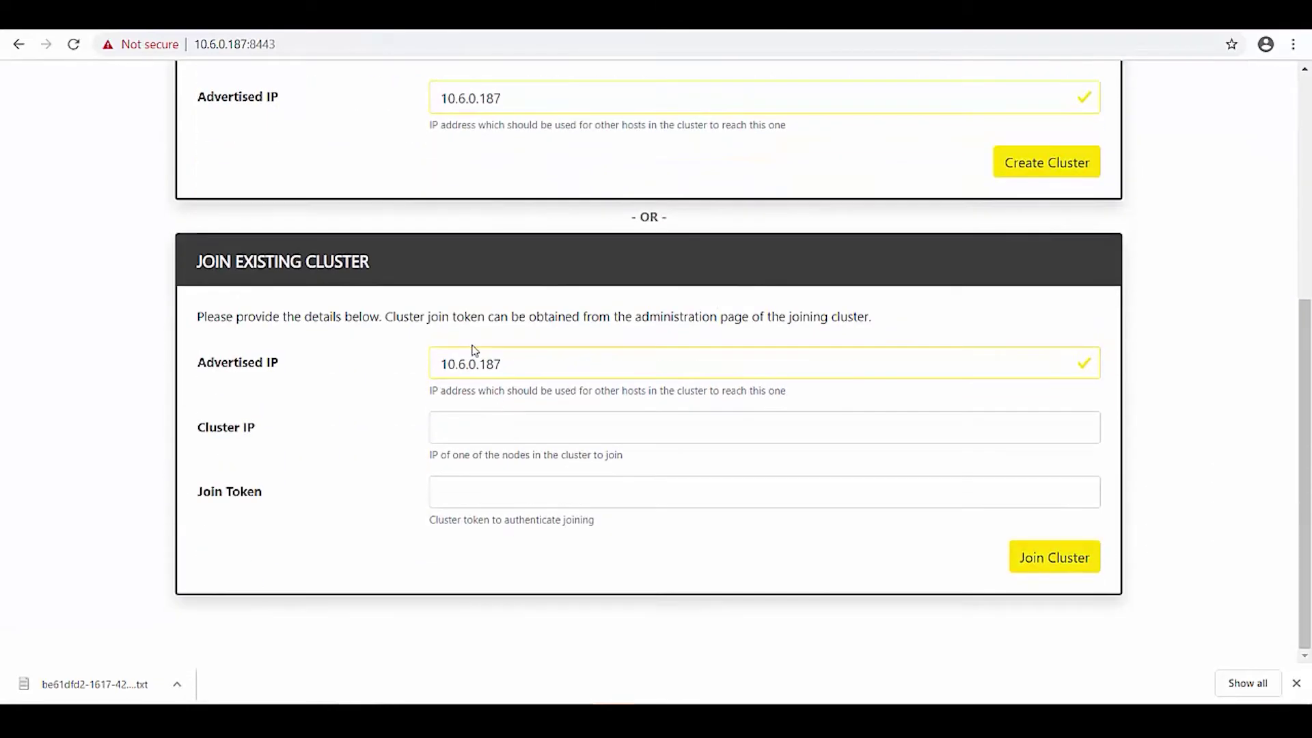
scroll(483, 346, up, 5)
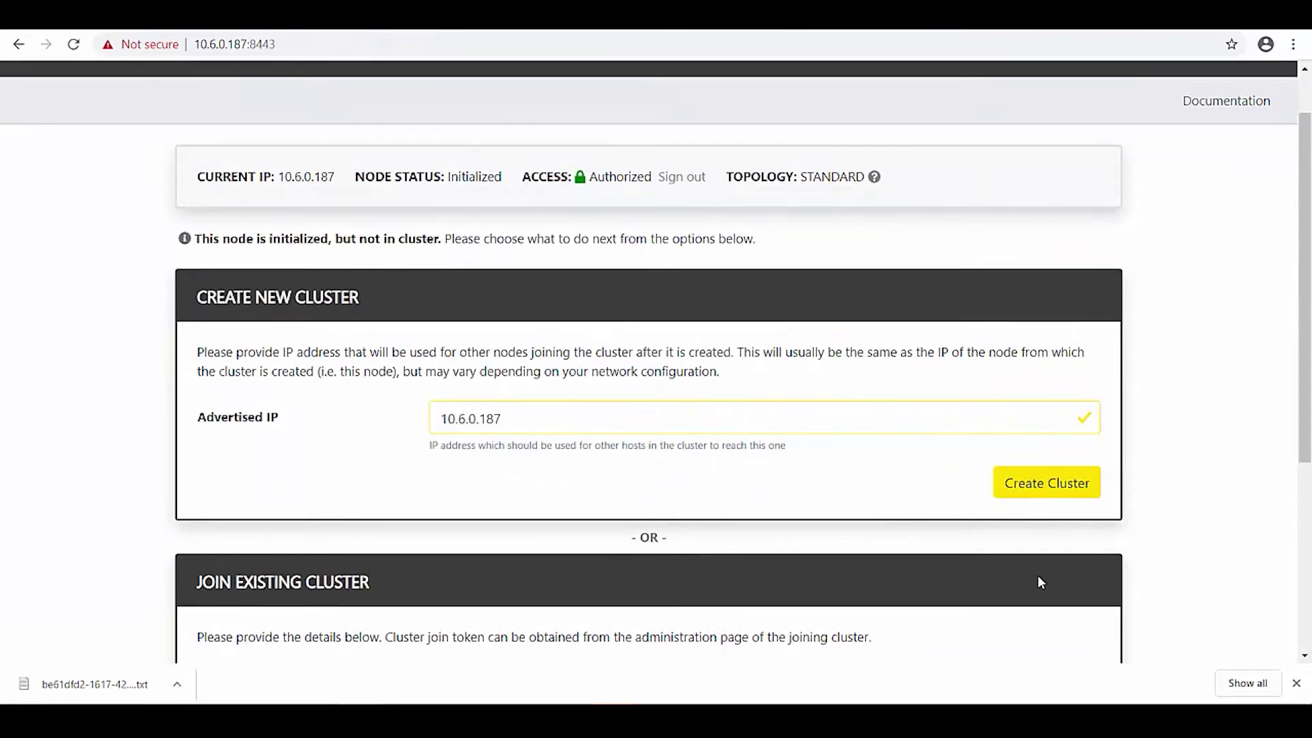
click(1057, 497)
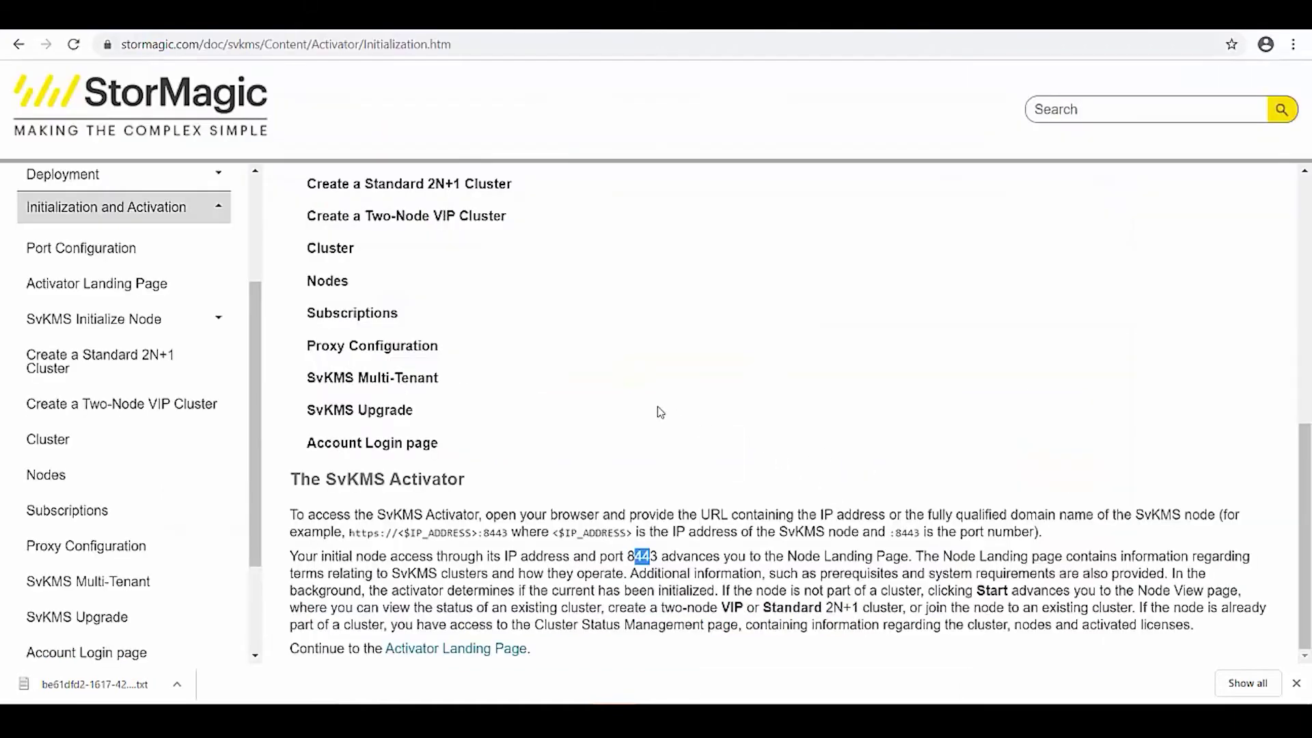
Go from the SvKMS Initialize Node documentation page to the Create a Standard 2N+1 Cluster guide.
scroll(542, 290, up, 3)
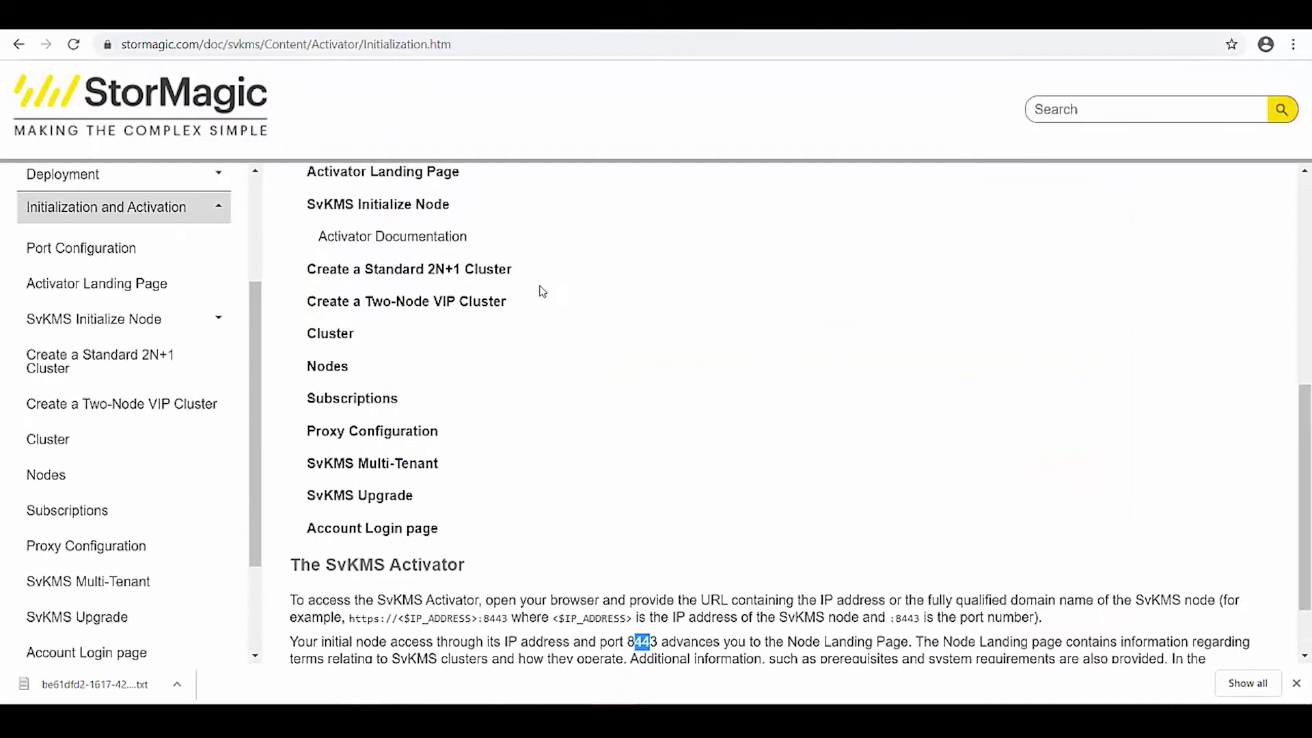
click(403, 335)
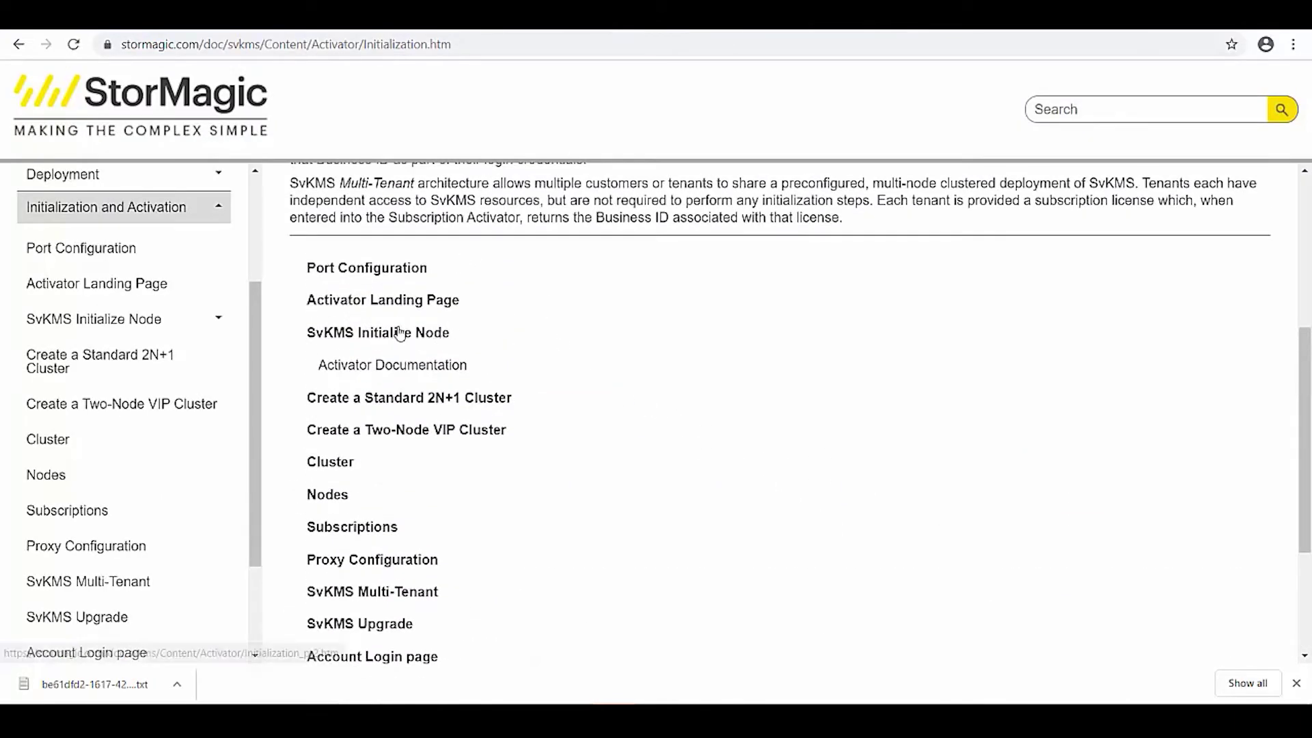
scroll(529, 303, down, 7)
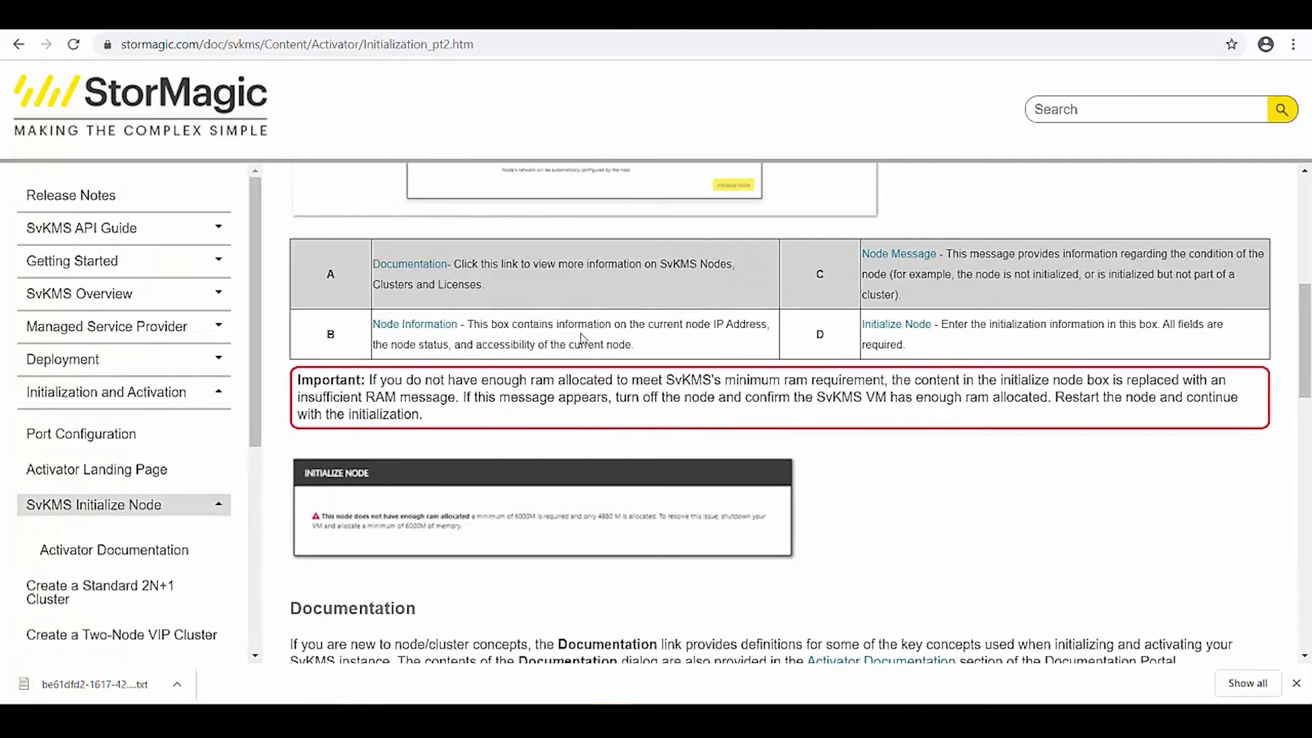
scroll(582, 337, down, 9)
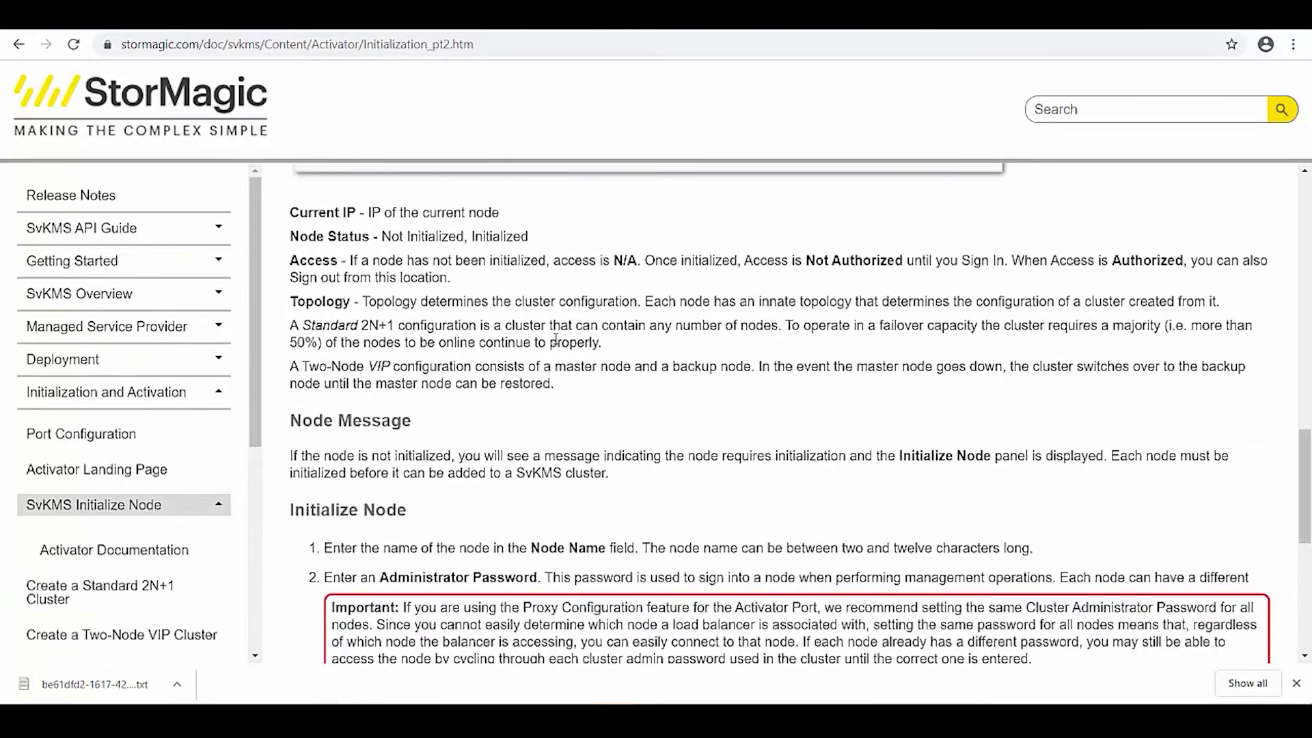
scroll(555, 340, down, 7)
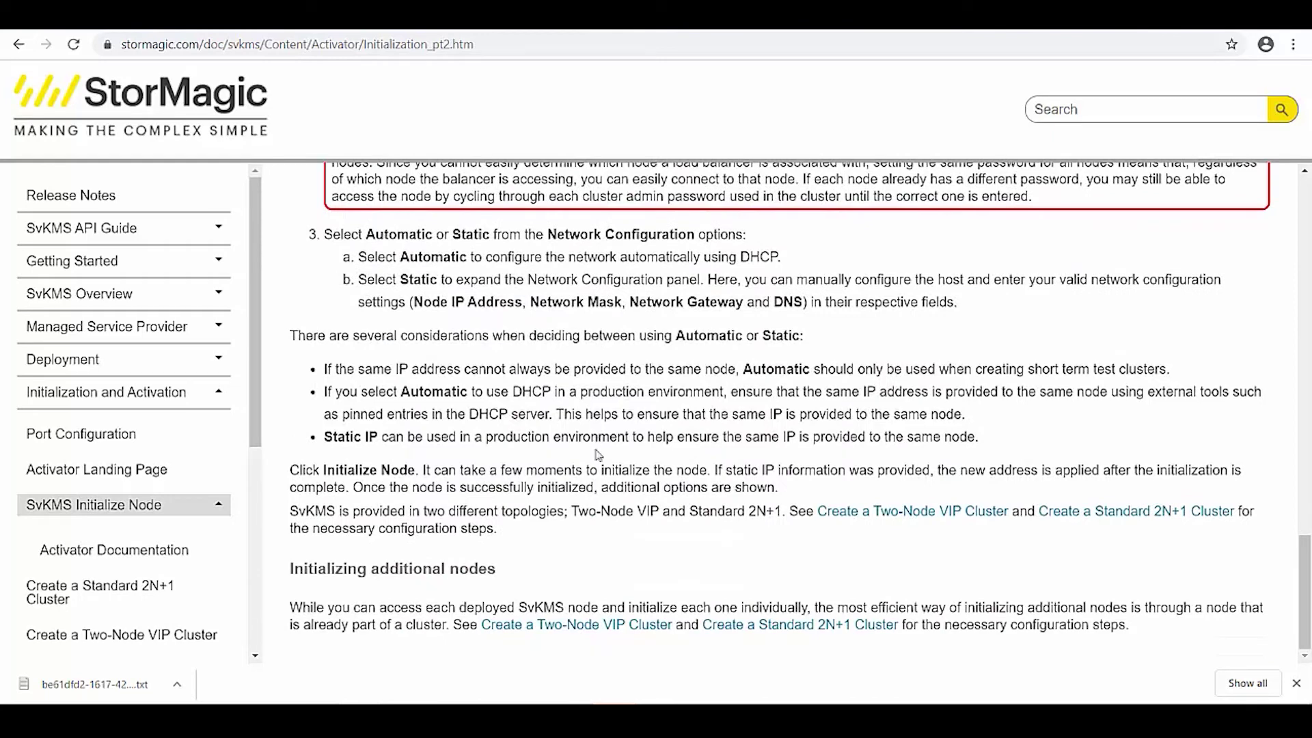
click(748, 626)
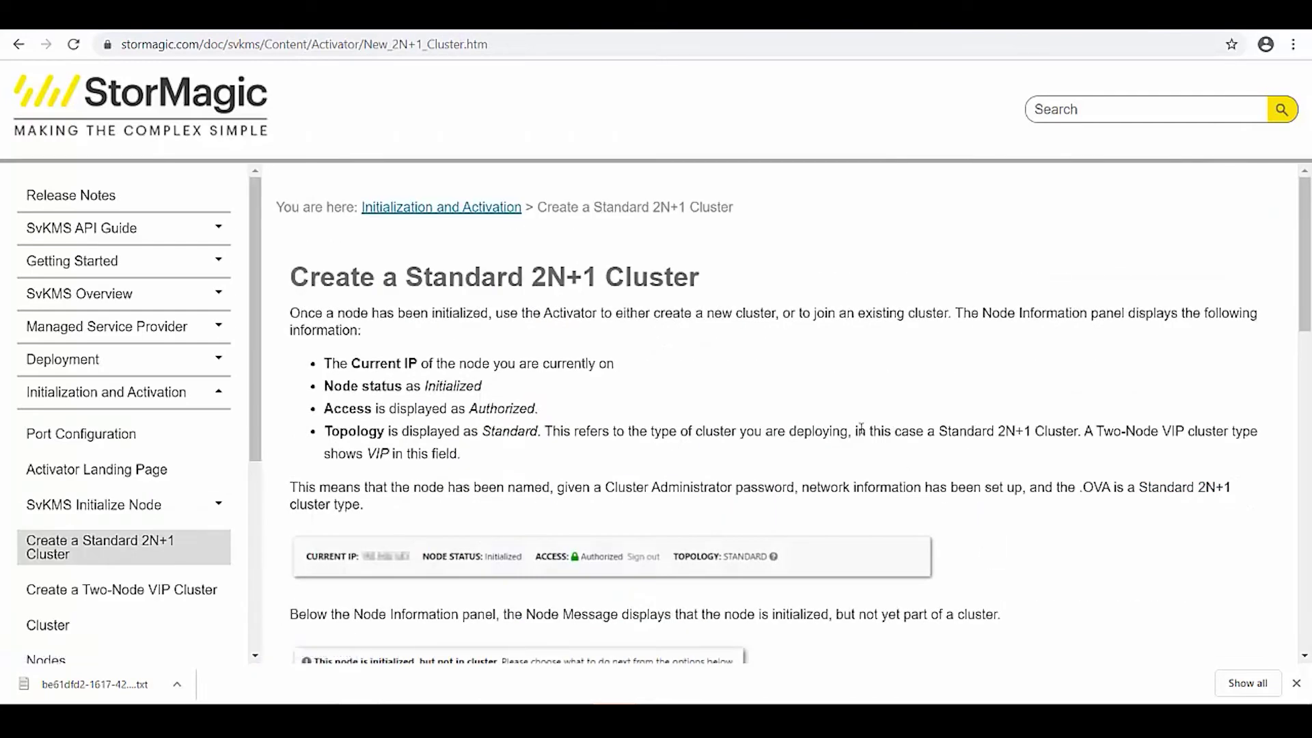
Sign in to node 10.6.0.188 with its administrator password.
click(699, 29)
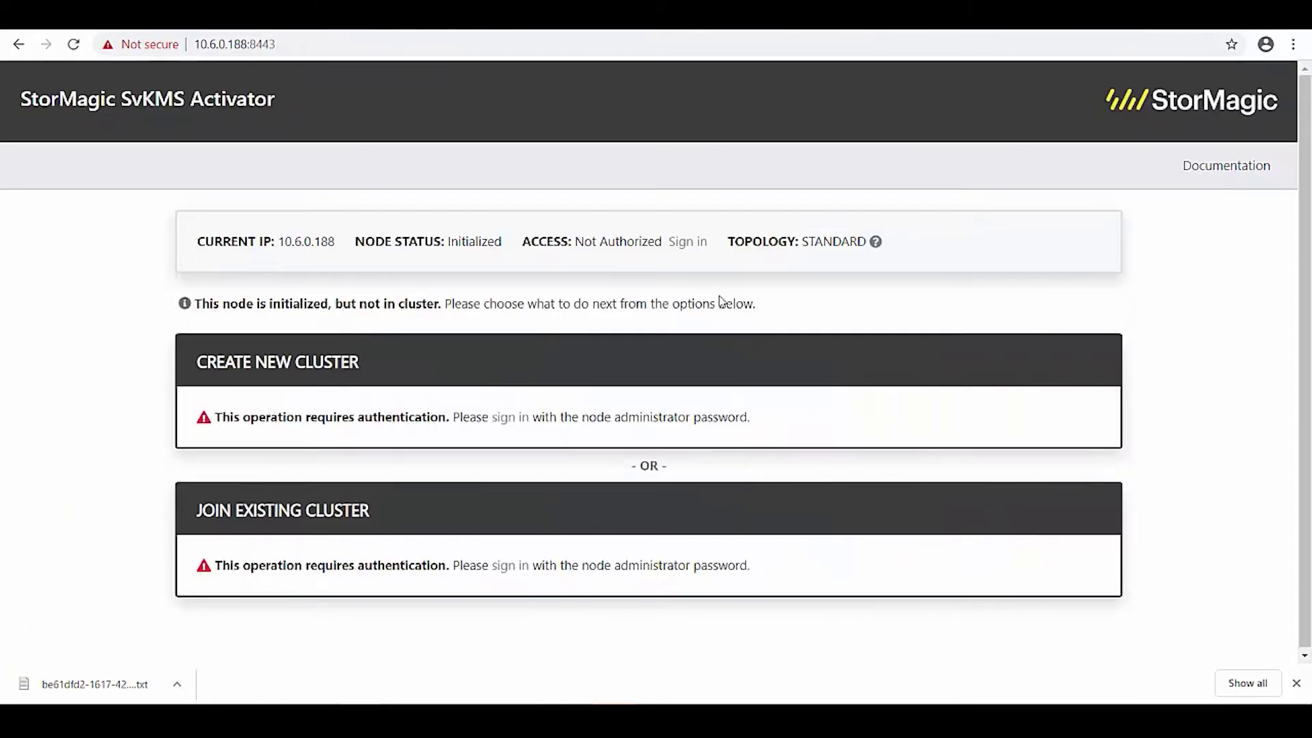
click(689, 243)
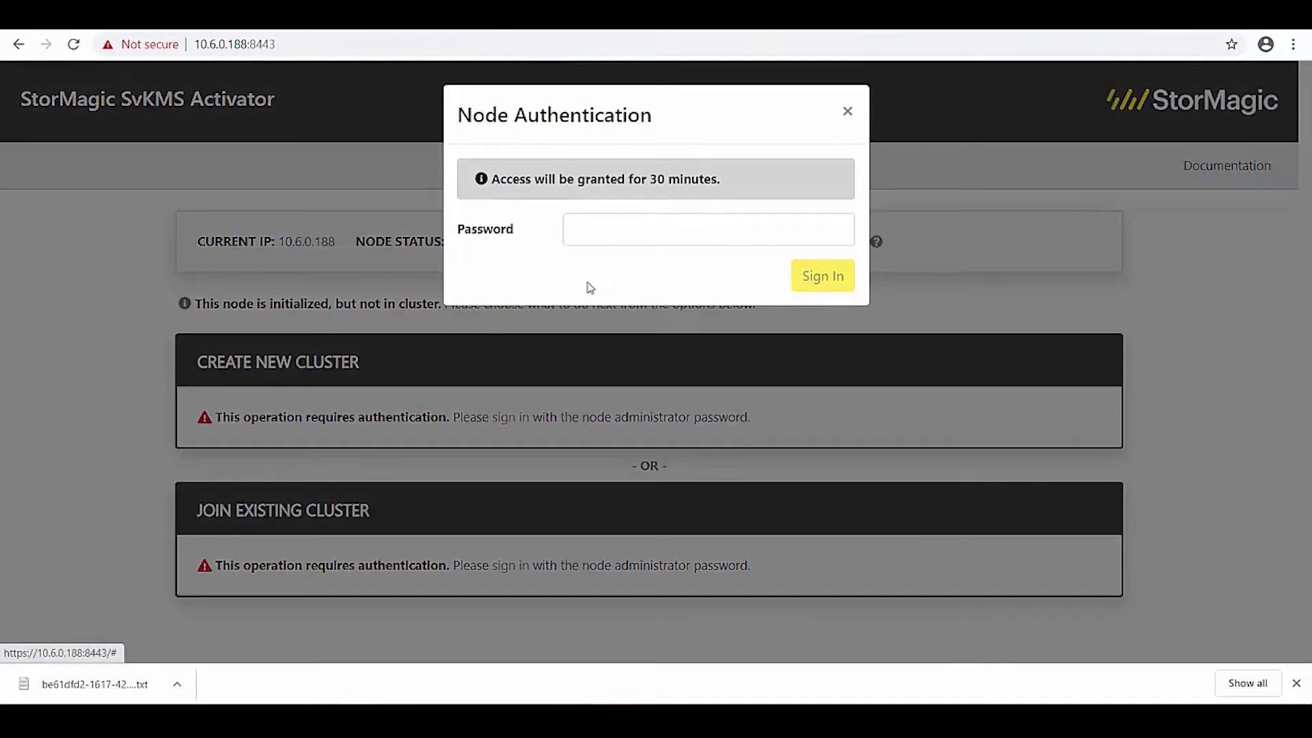
click(599, 230)
text(****)
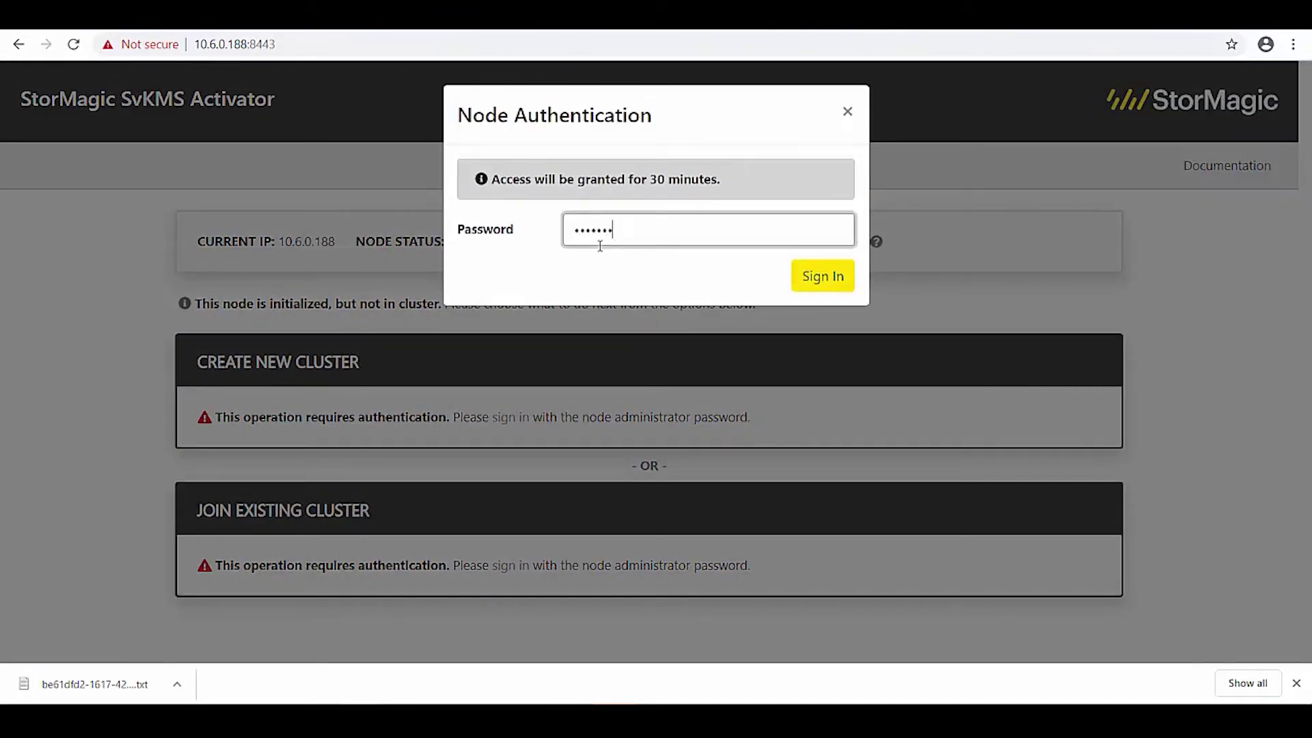
key(Return)
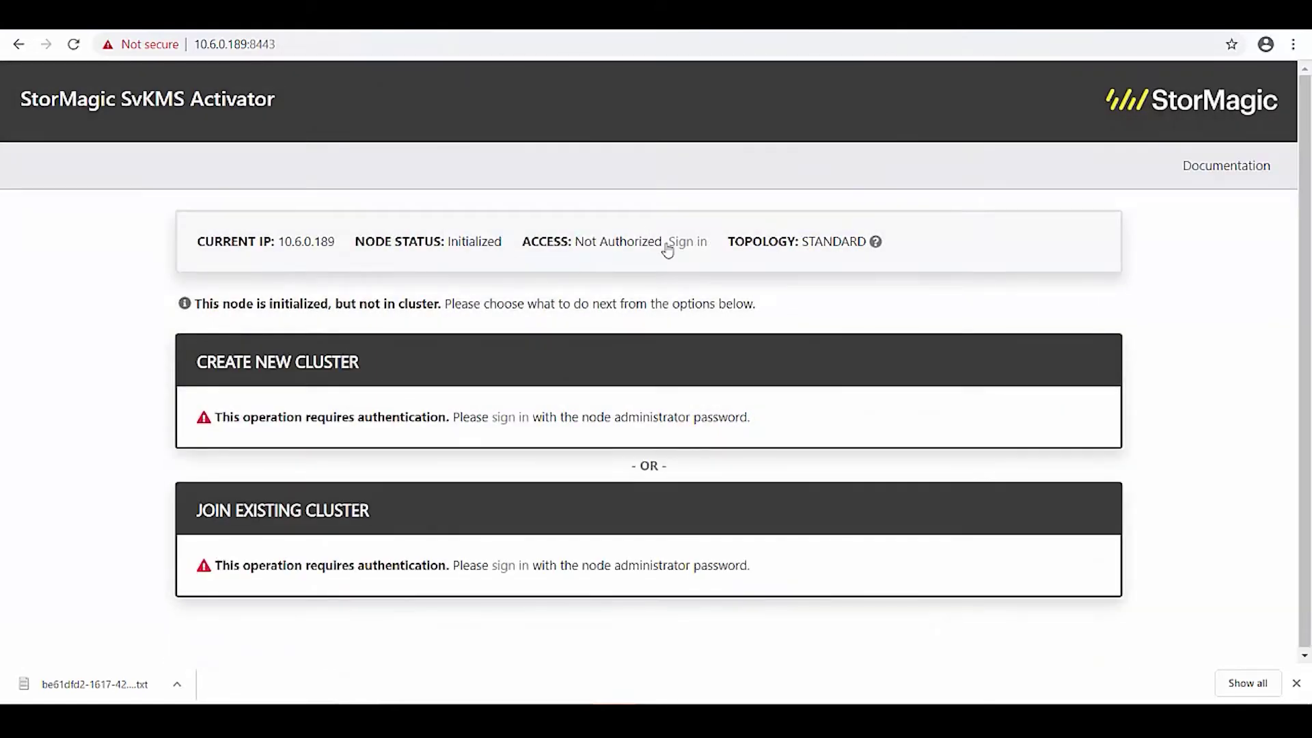
Sign in to node 10.6.0.189 with its administrator password.
click(670, 243)
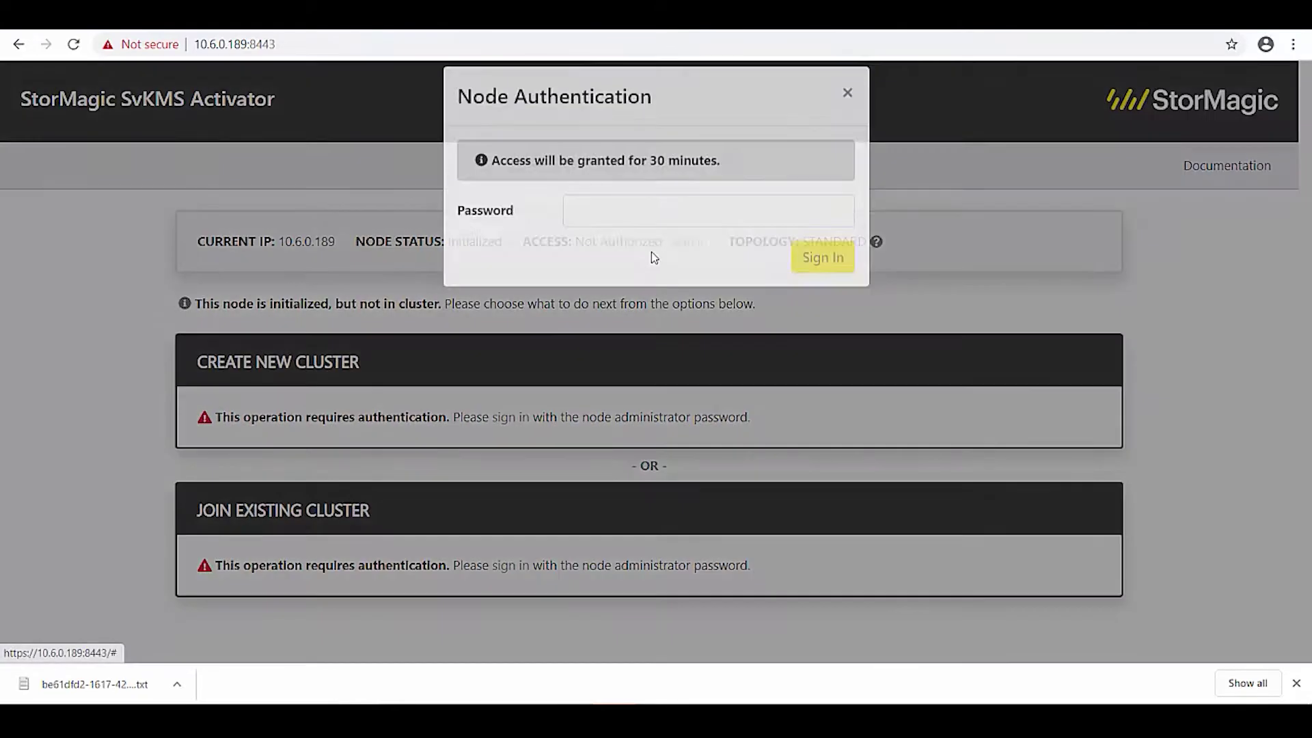
click(610, 233)
text(**)
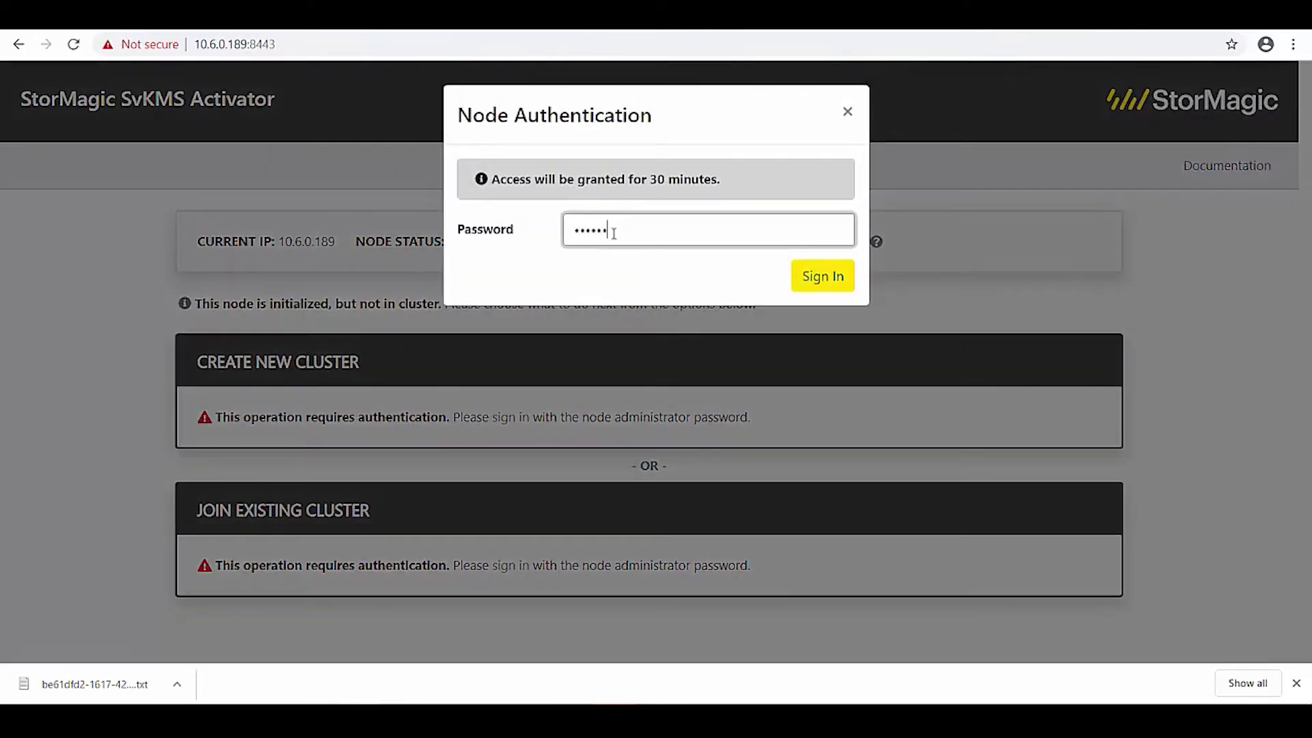
key(Return)
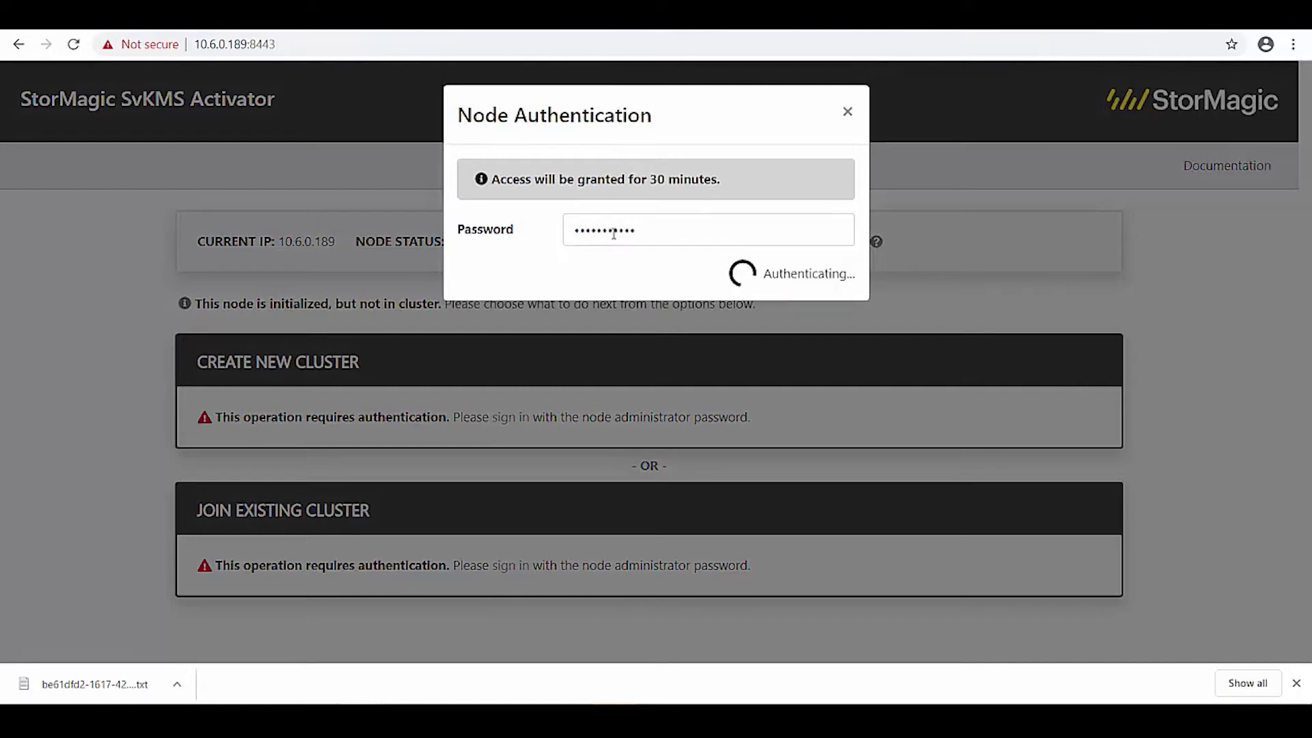
scroll(710, 410, down, 4)
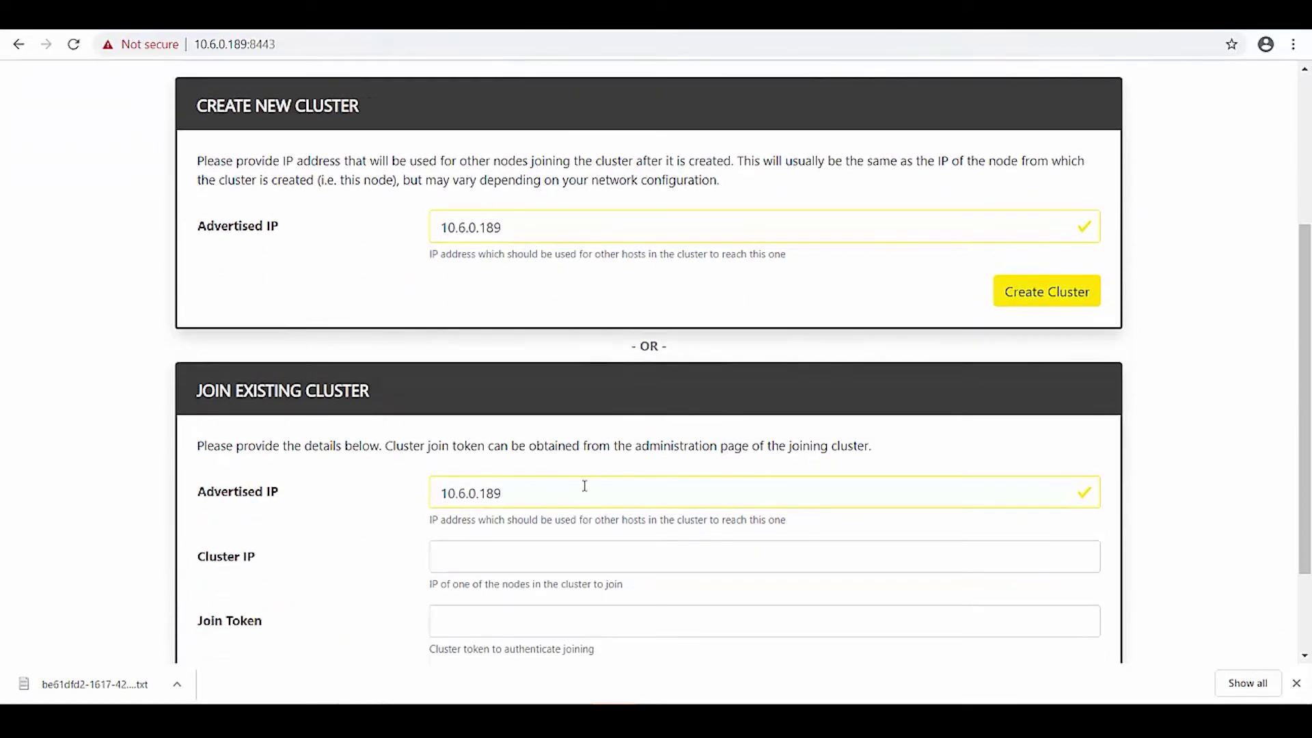
Fill Cluster IP 10.6.0.187 in node 10.6.0.189's join form, then return to the 10.6.0.187 page.
click(541, 552)
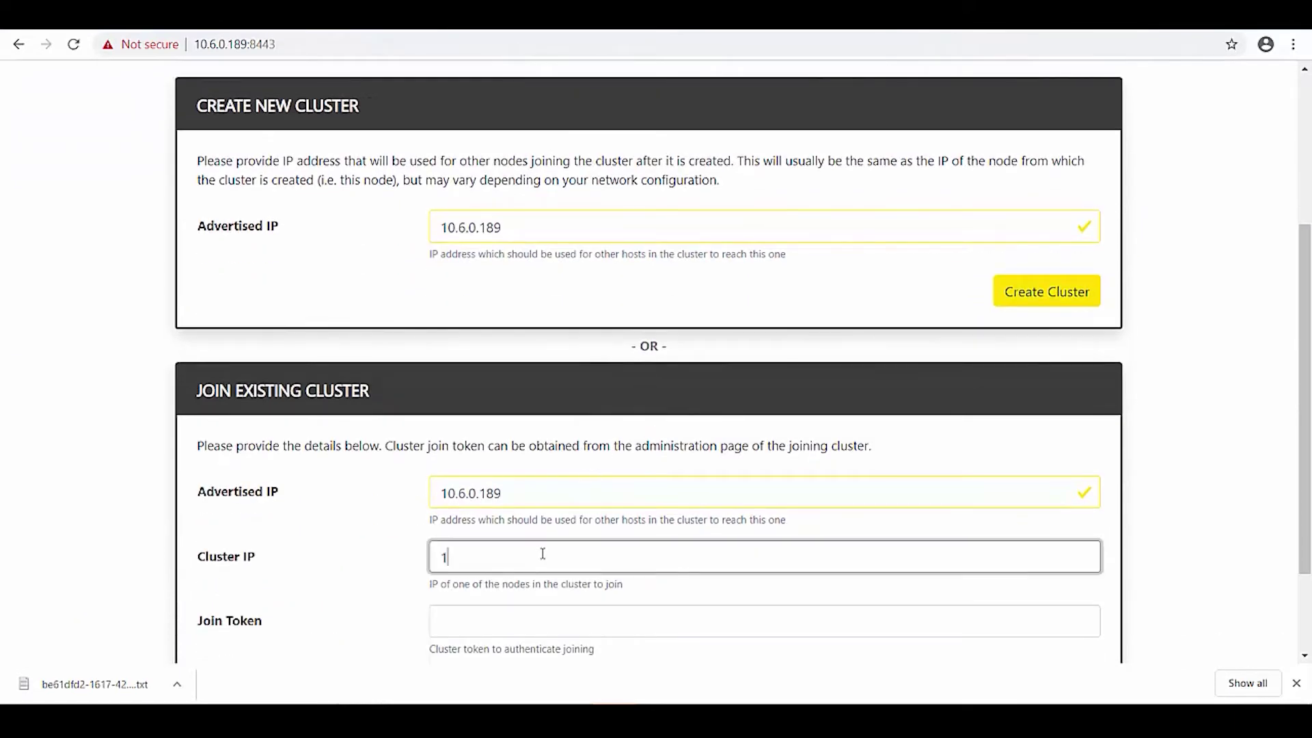
text(10.6.0.187)
key(Tab)
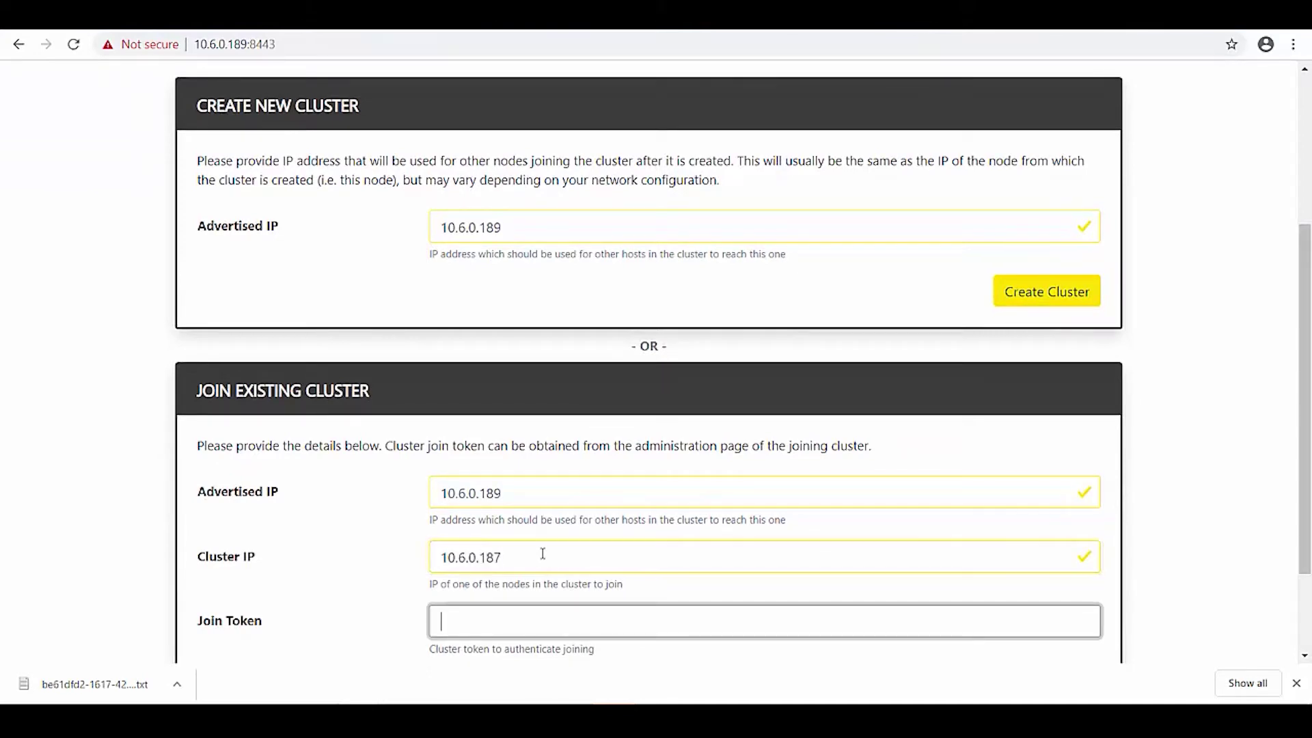
scroll(759, 574, down, 2)
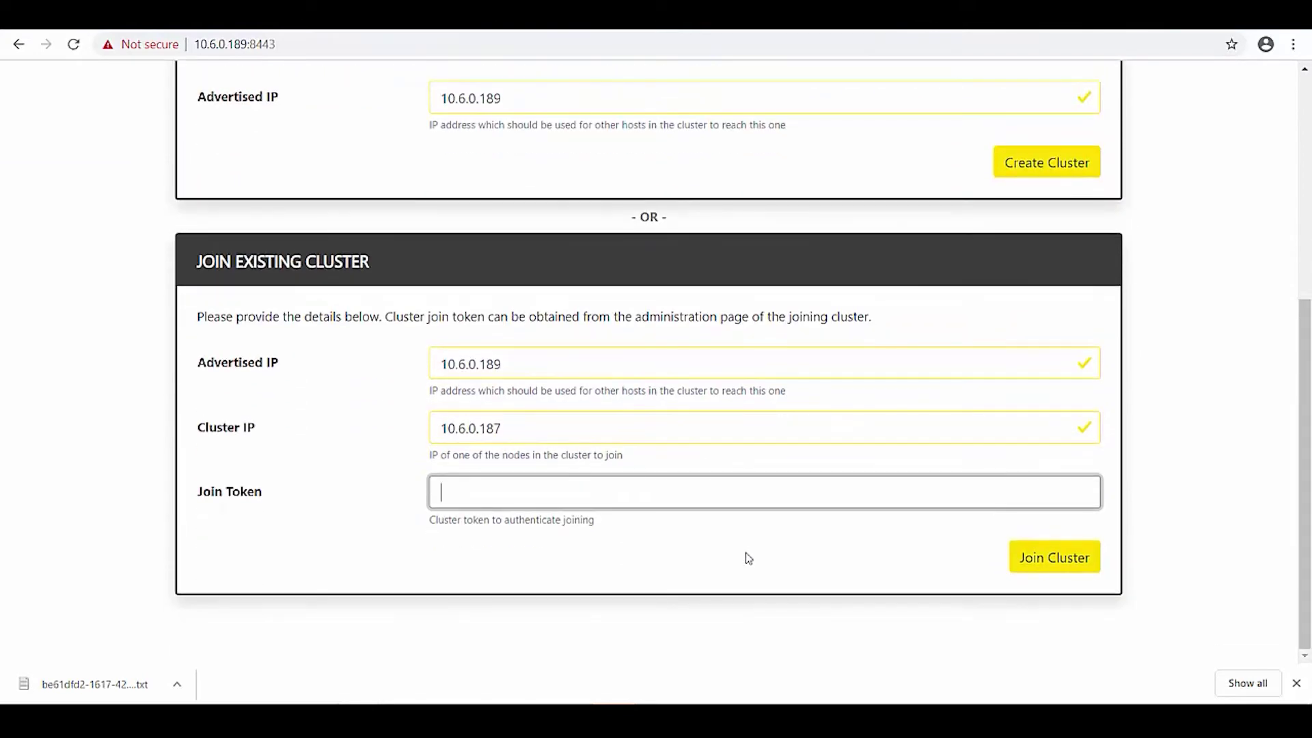
click(745, 15)
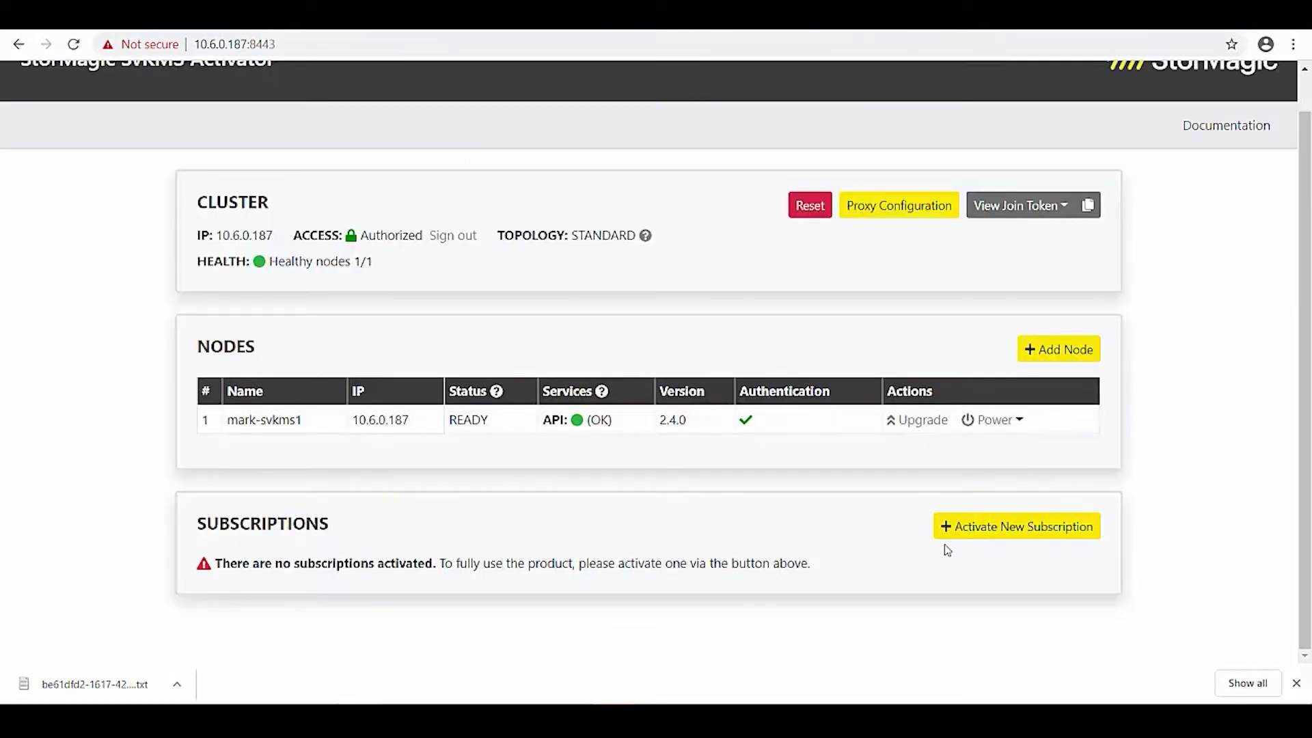
Start a new subscription and load the downloaded license file into the Subscription Key box.
click(1007, 527)
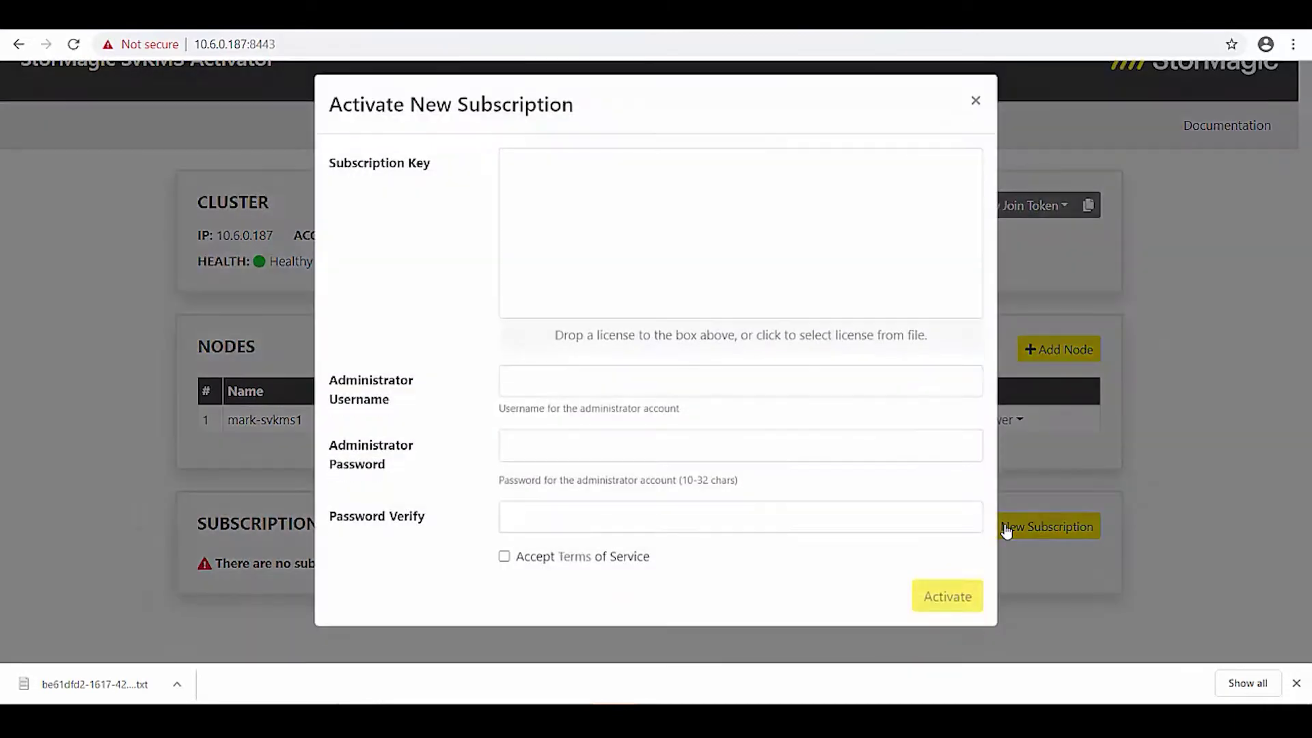
click(177, 684)
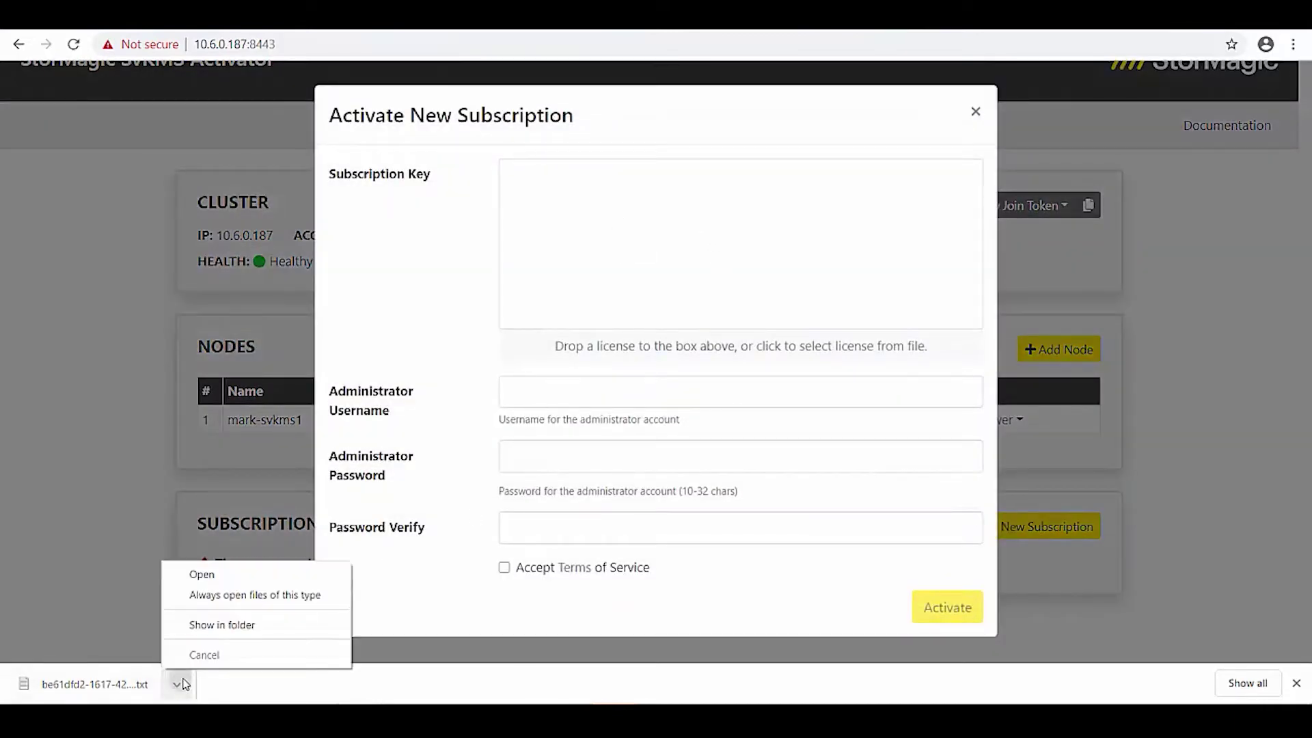
click(213, 626)
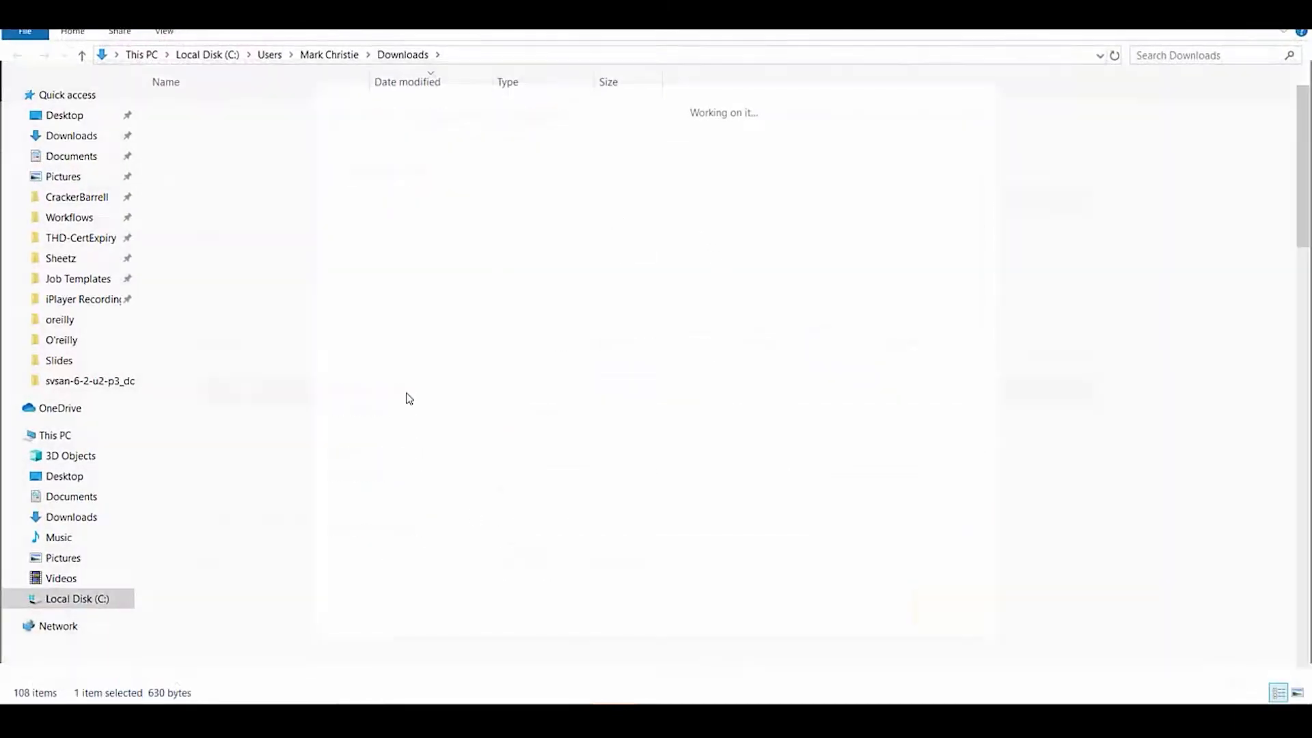
drag(666, 12, 1134, 229)
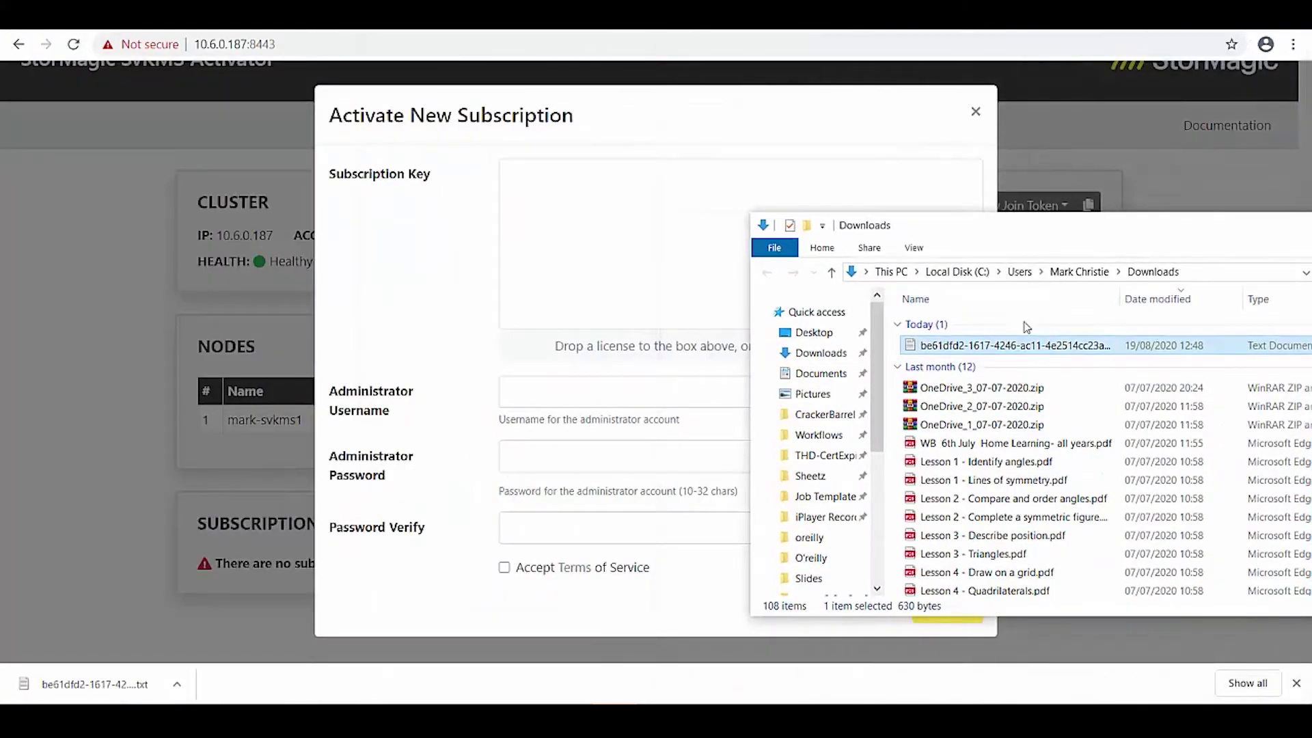
drag(1023, 345, 673, 260)
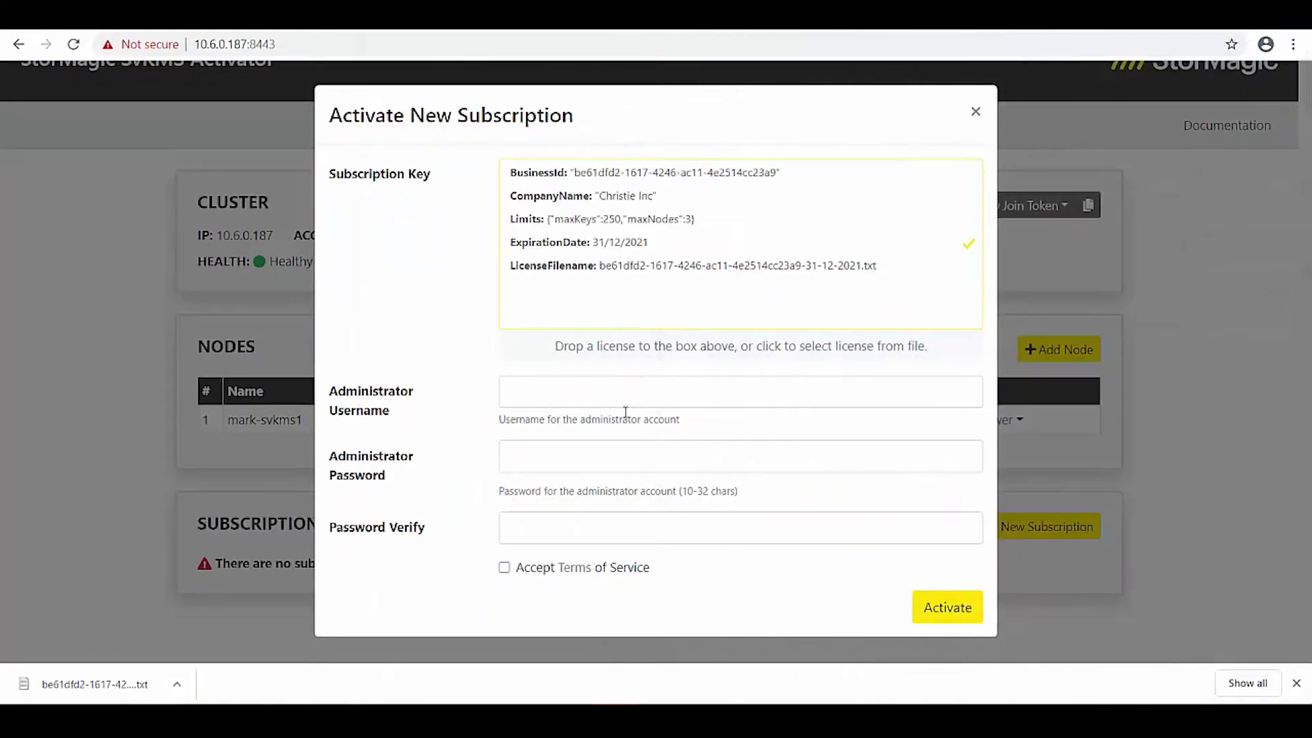
Enter username root with matching administrator passwords, accept the terms and activate.
click(569, 402)
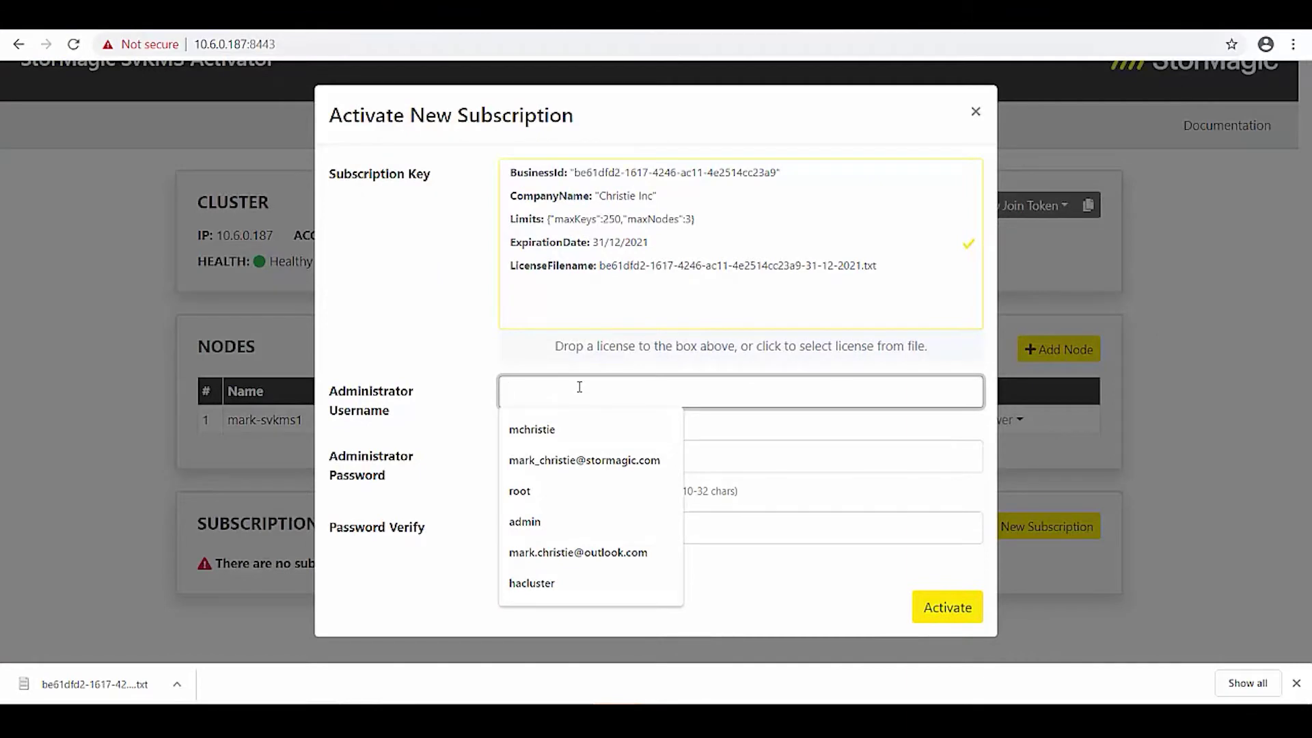
click(485, 348)
click(547, 392)
text(root)
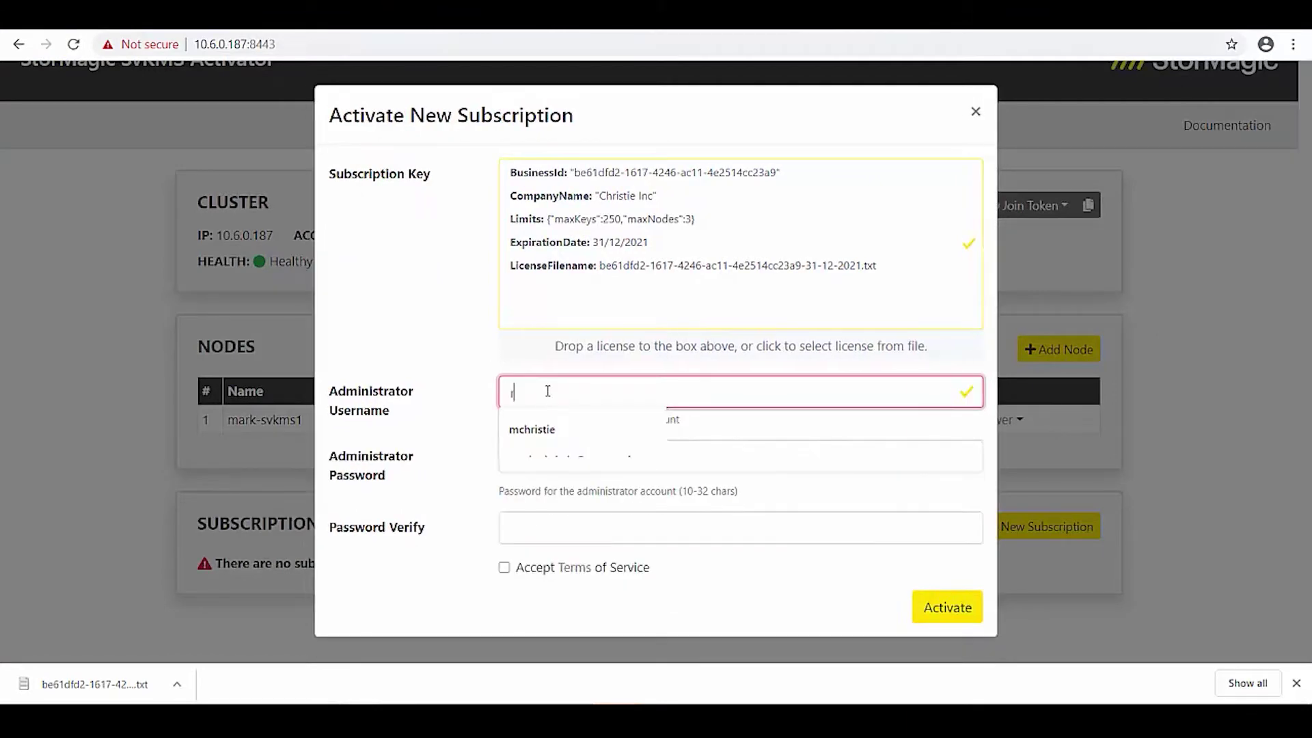
key(Tab)
text(•••••••••)
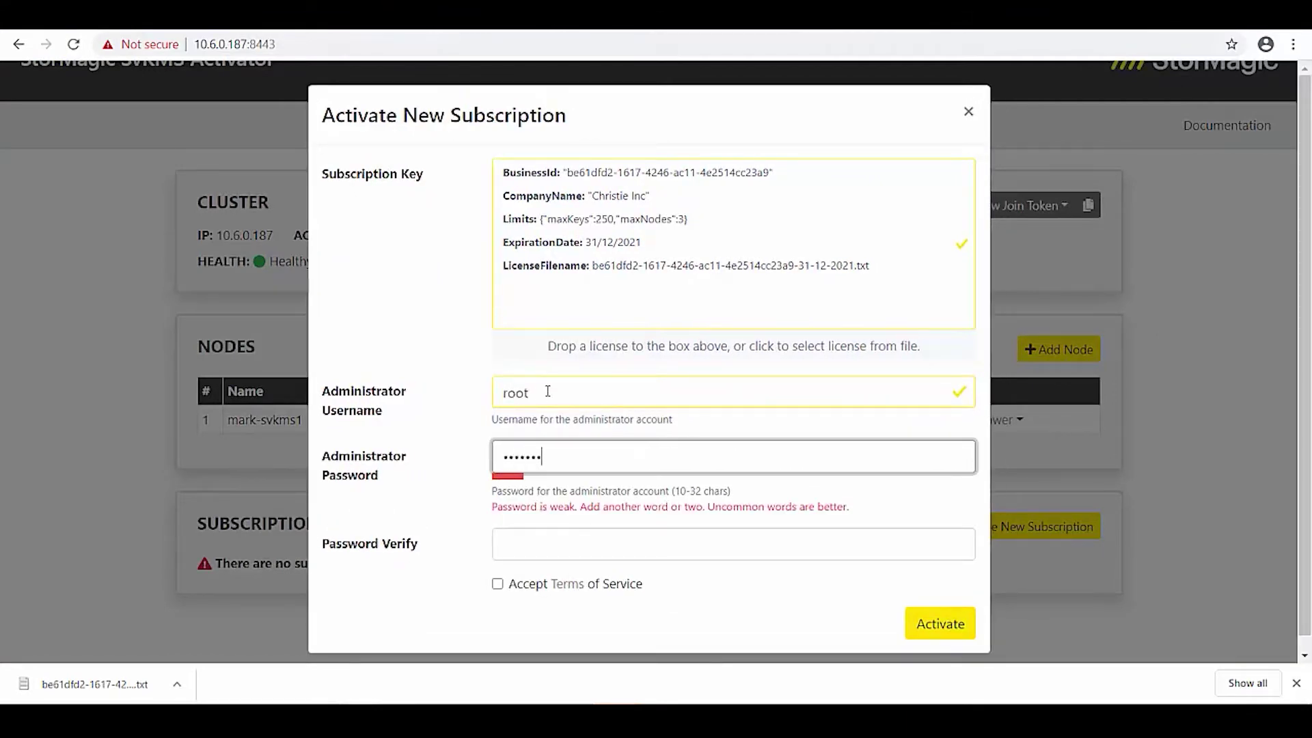
text(••)
key(Tab)
text(•)
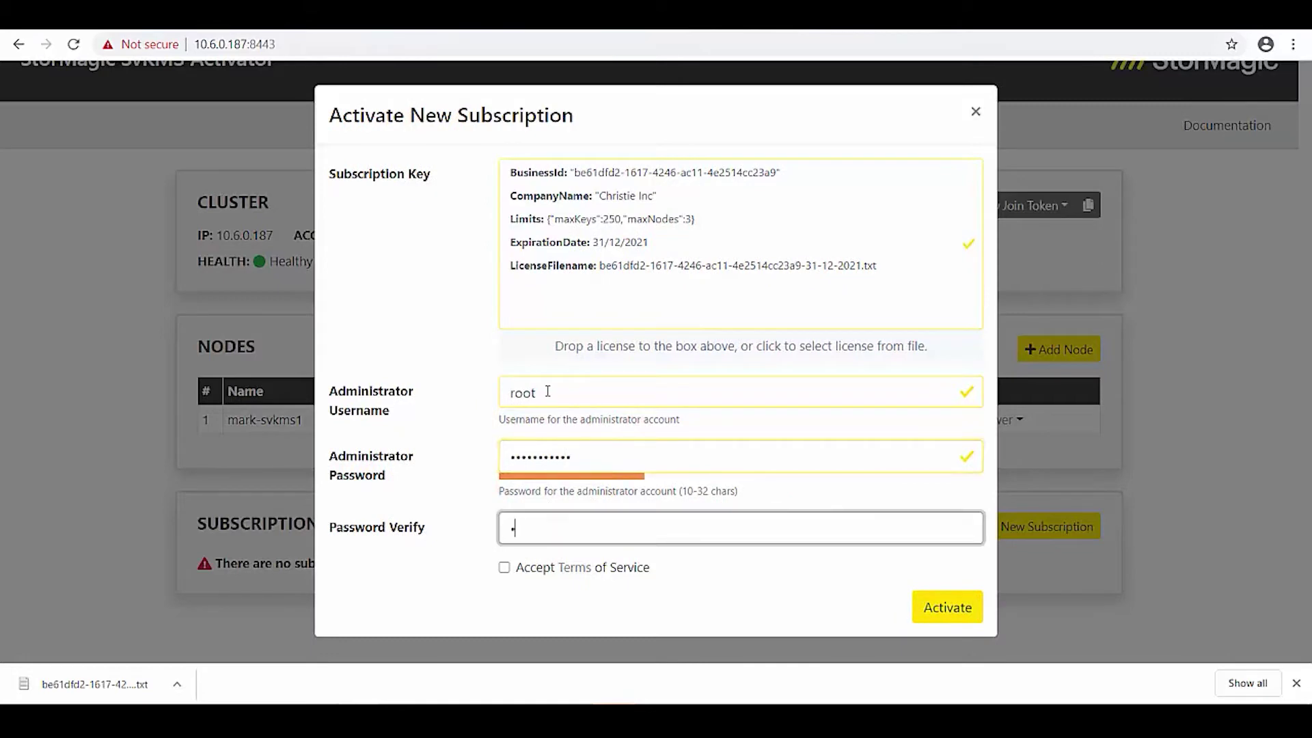
text(••••••••••)
key(Tab)
key(Tab)
key(Tab)
key(Return)
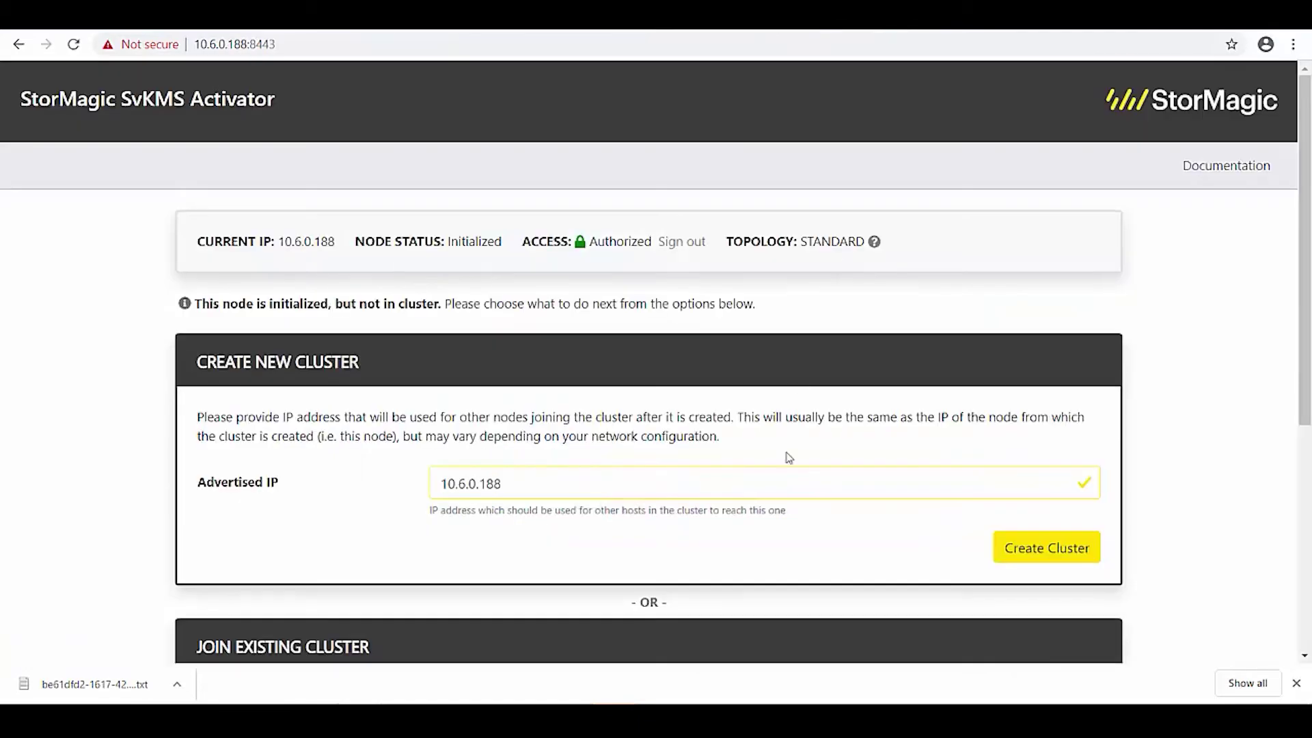
Add node 10.6.0.188 to the cluster.
scroll(875, 425, down, 5)
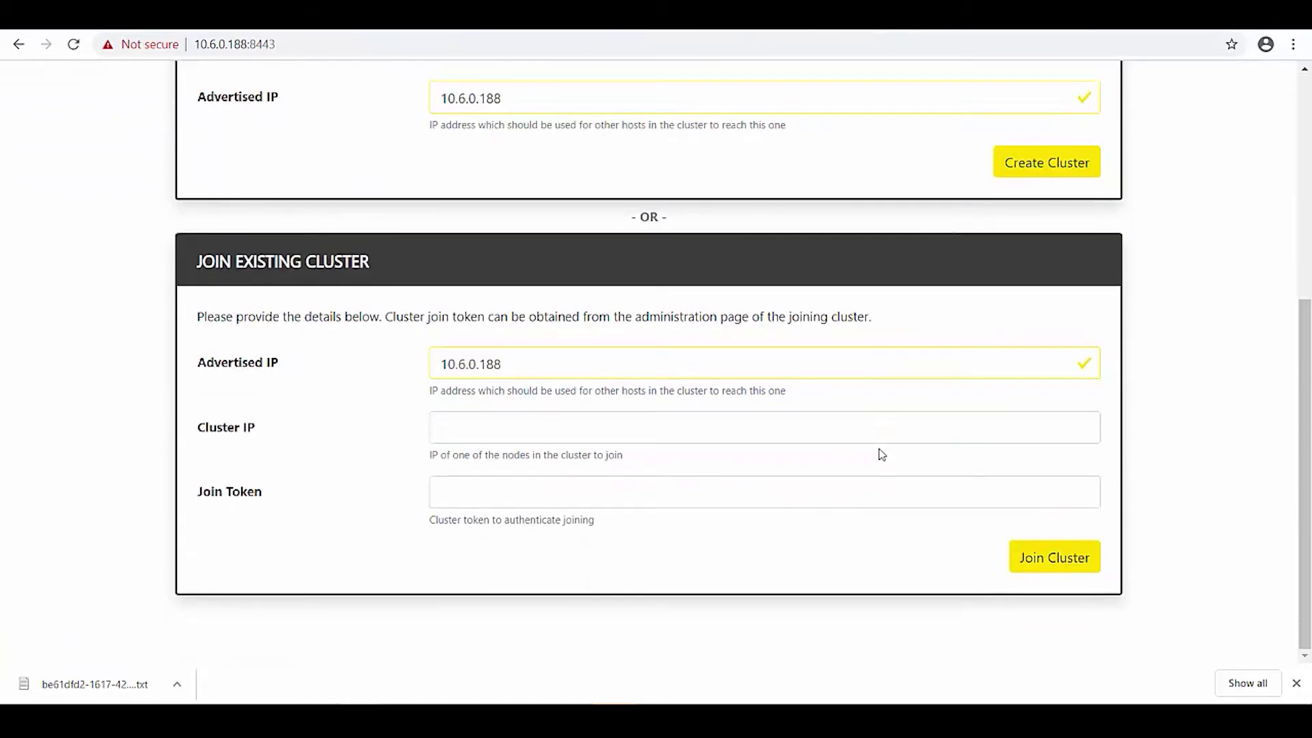
scroll(878, 450, up, 5)
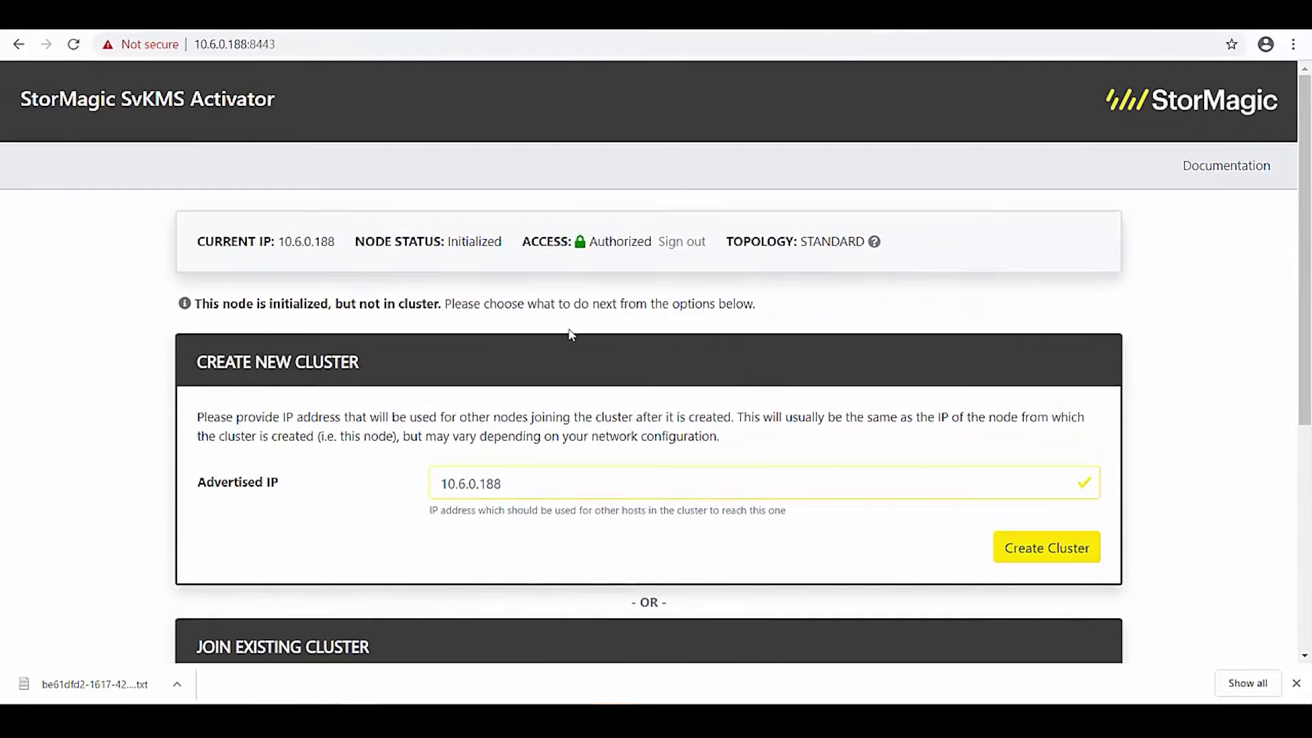
scroll(571, 335, down, 5)
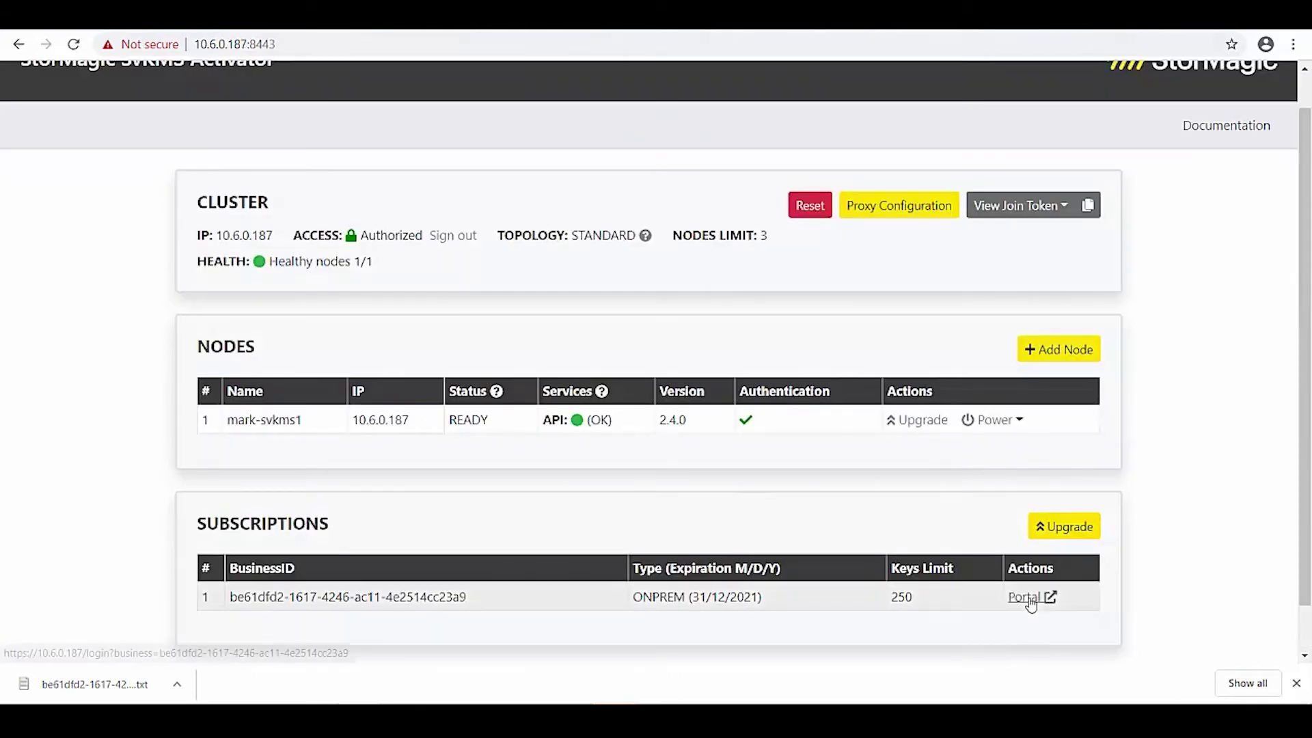
click(1055, 350)
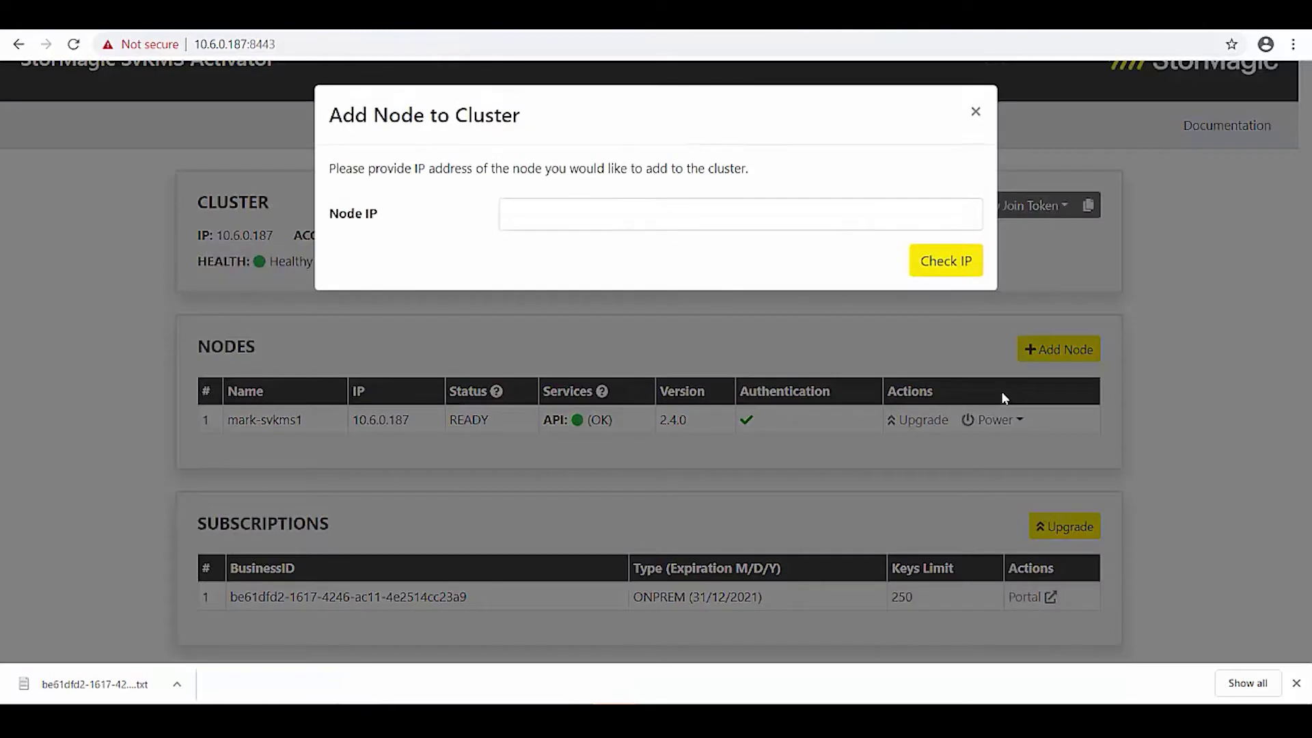
click(713, 215)
text(10.6.0.188)
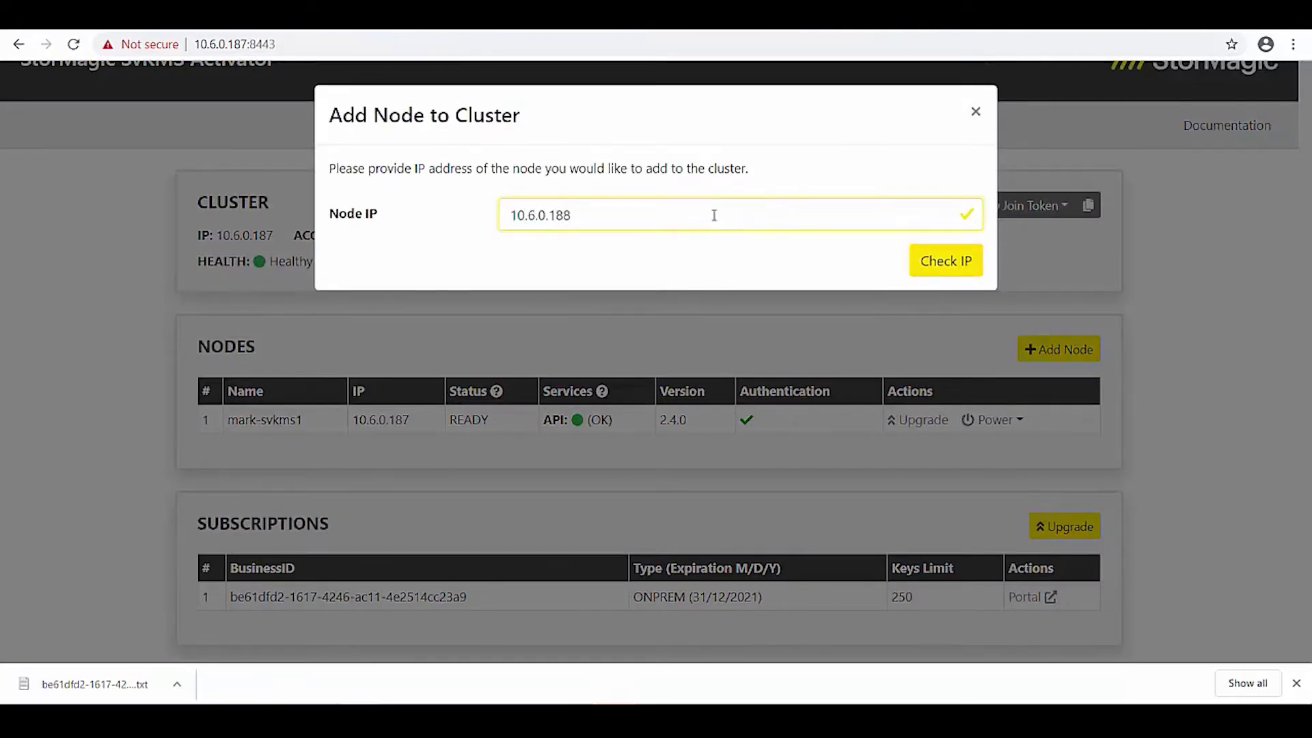
key(Return)
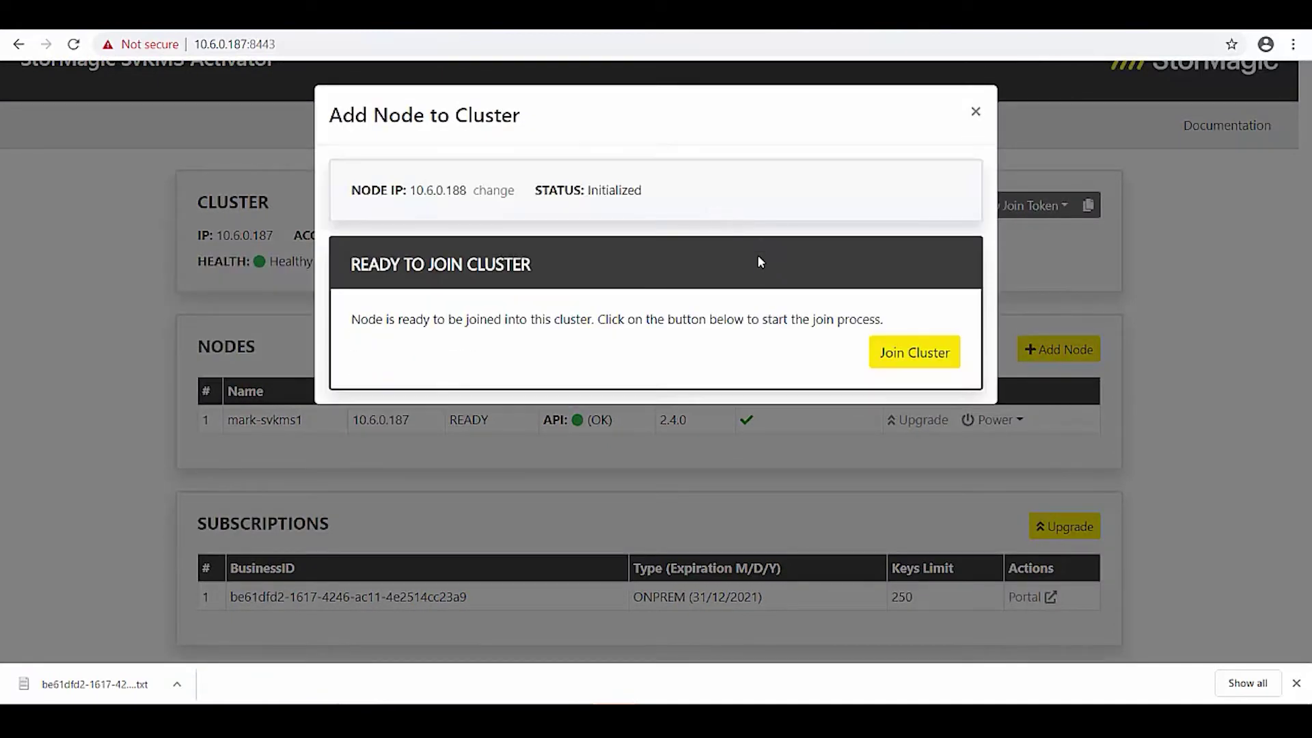
click(889, 361)
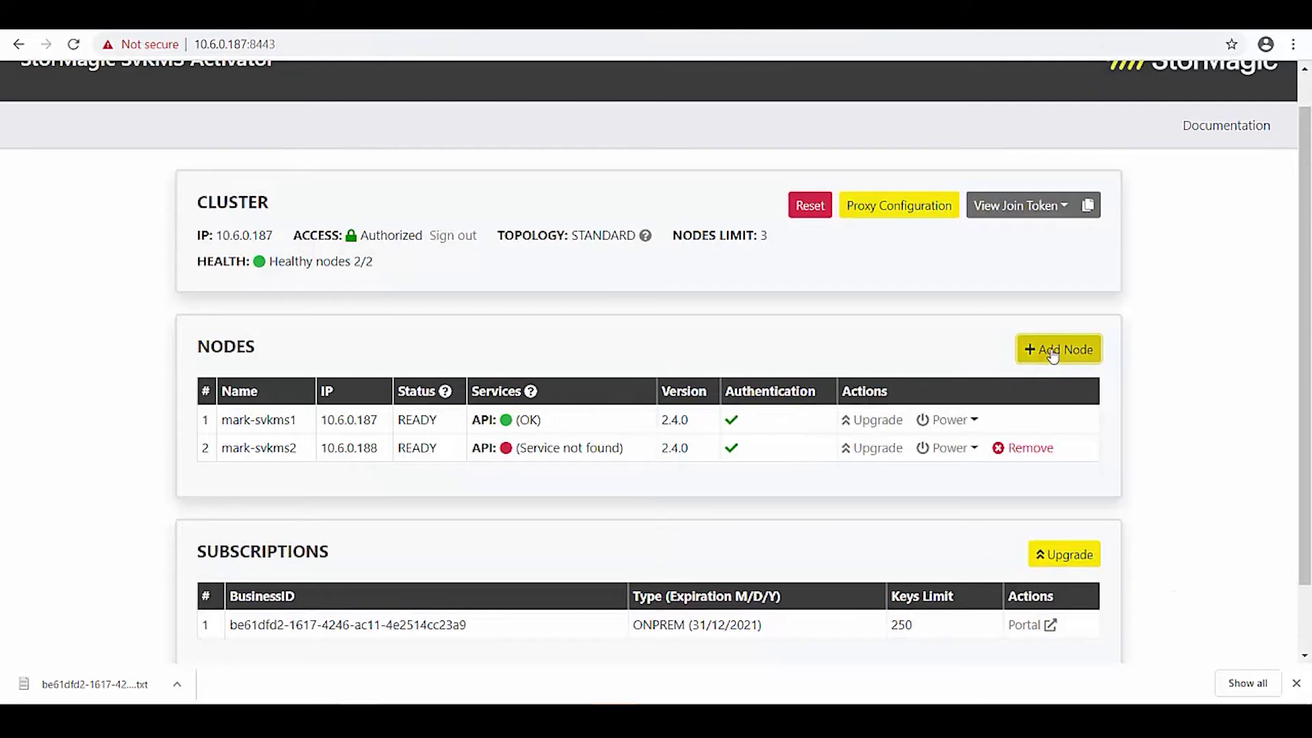
Add node 10.6.0.189 to the cluster.
click(1047, 352)
click(650, 214)
text(10)
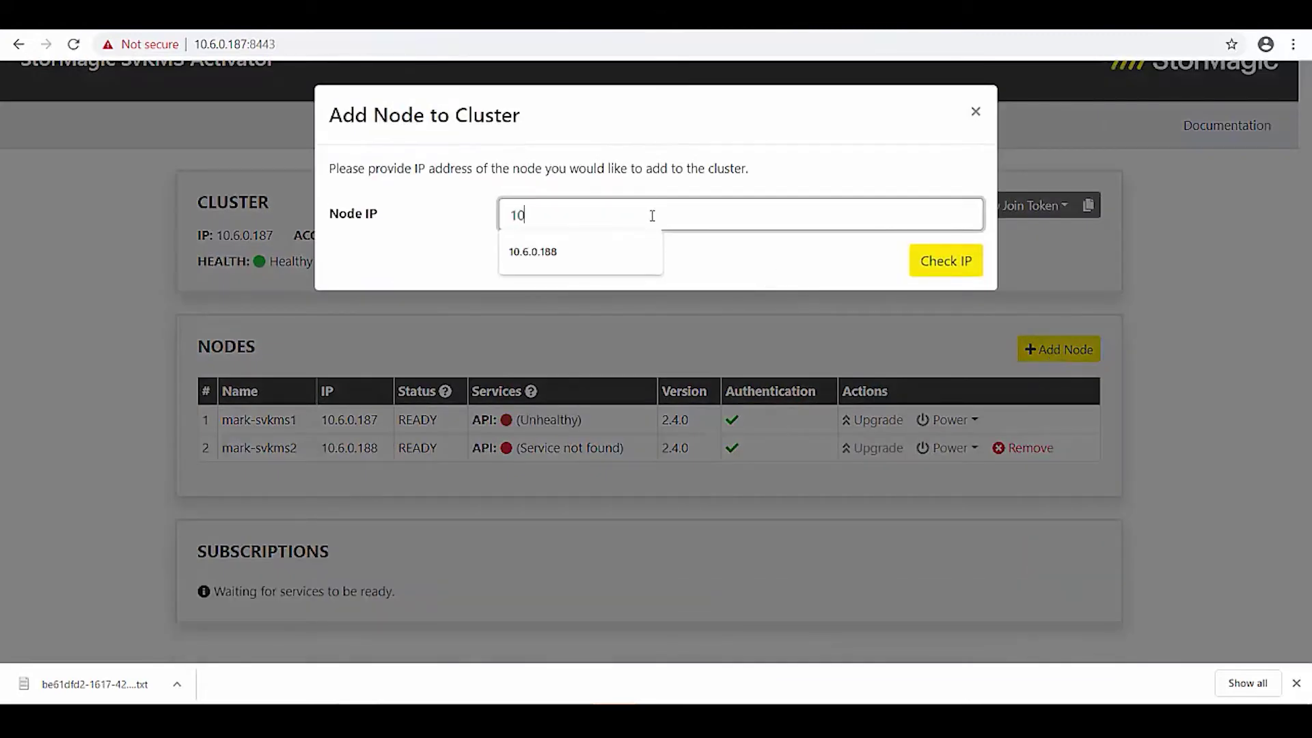
text(.6.0.189)
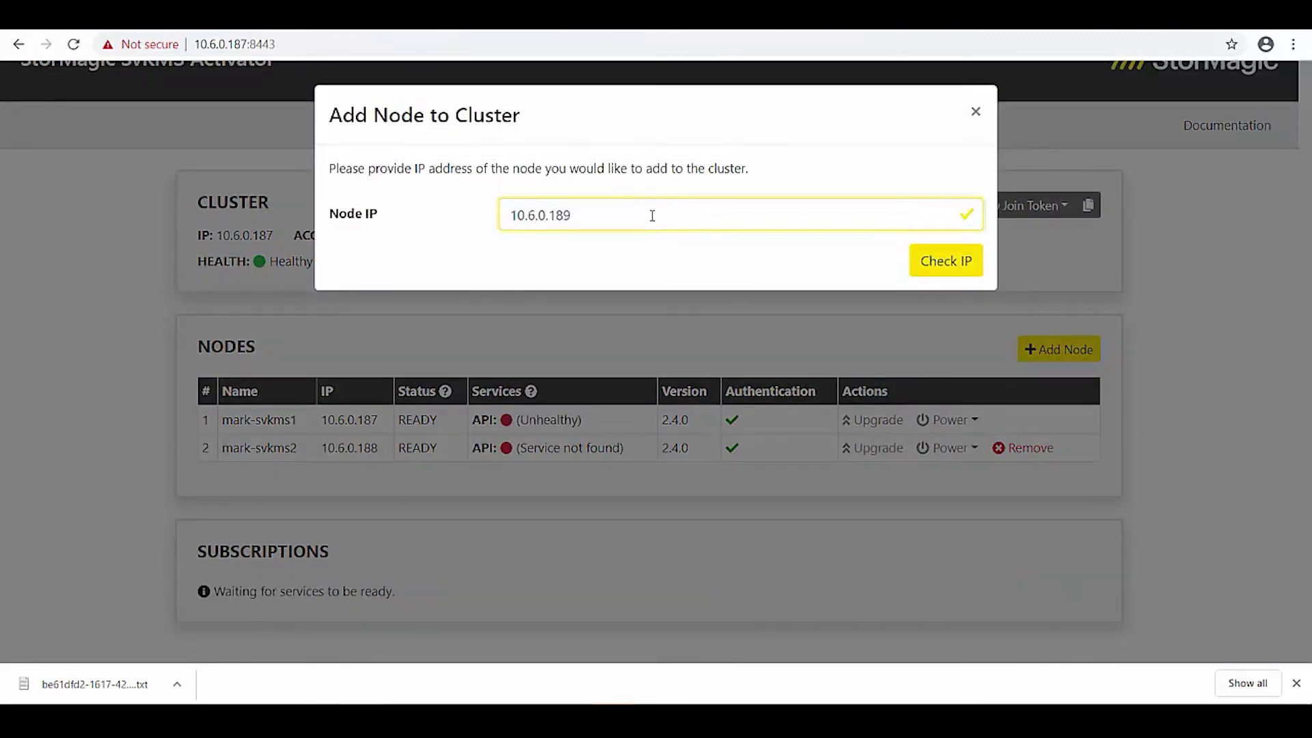
key(Return)
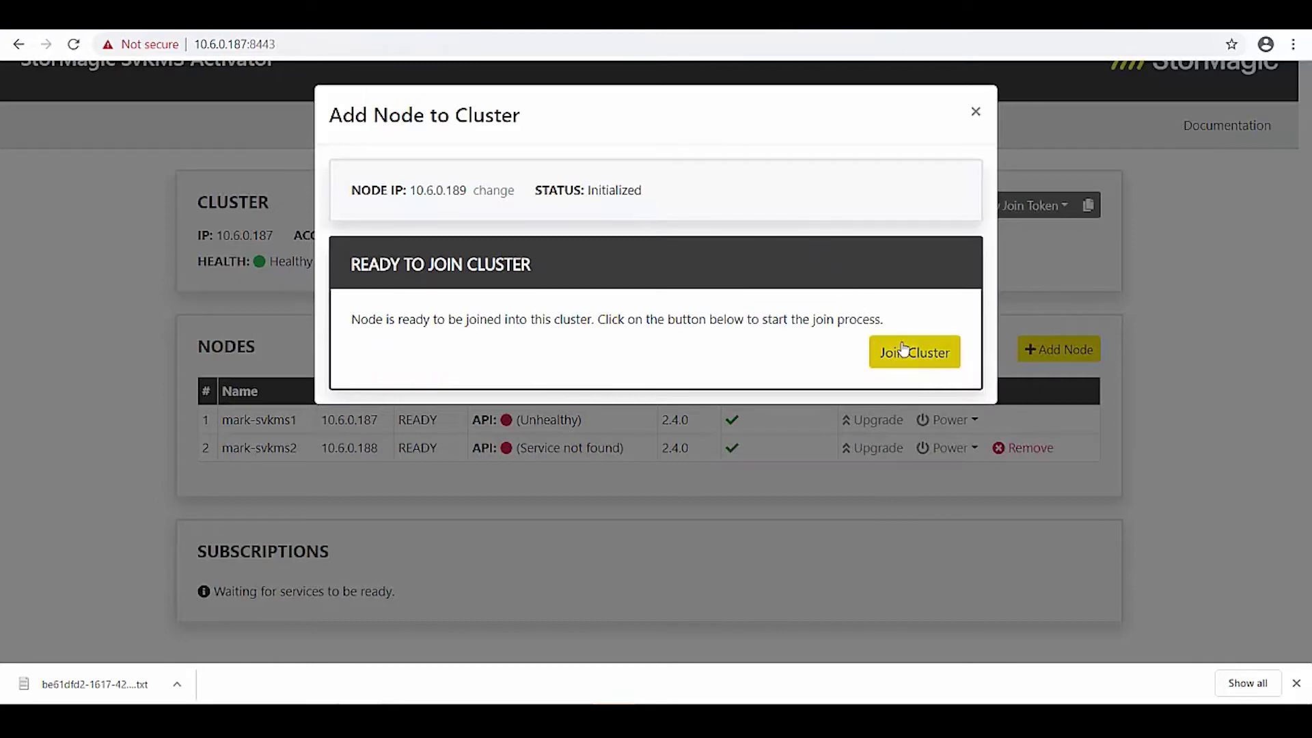
click(903, 348)
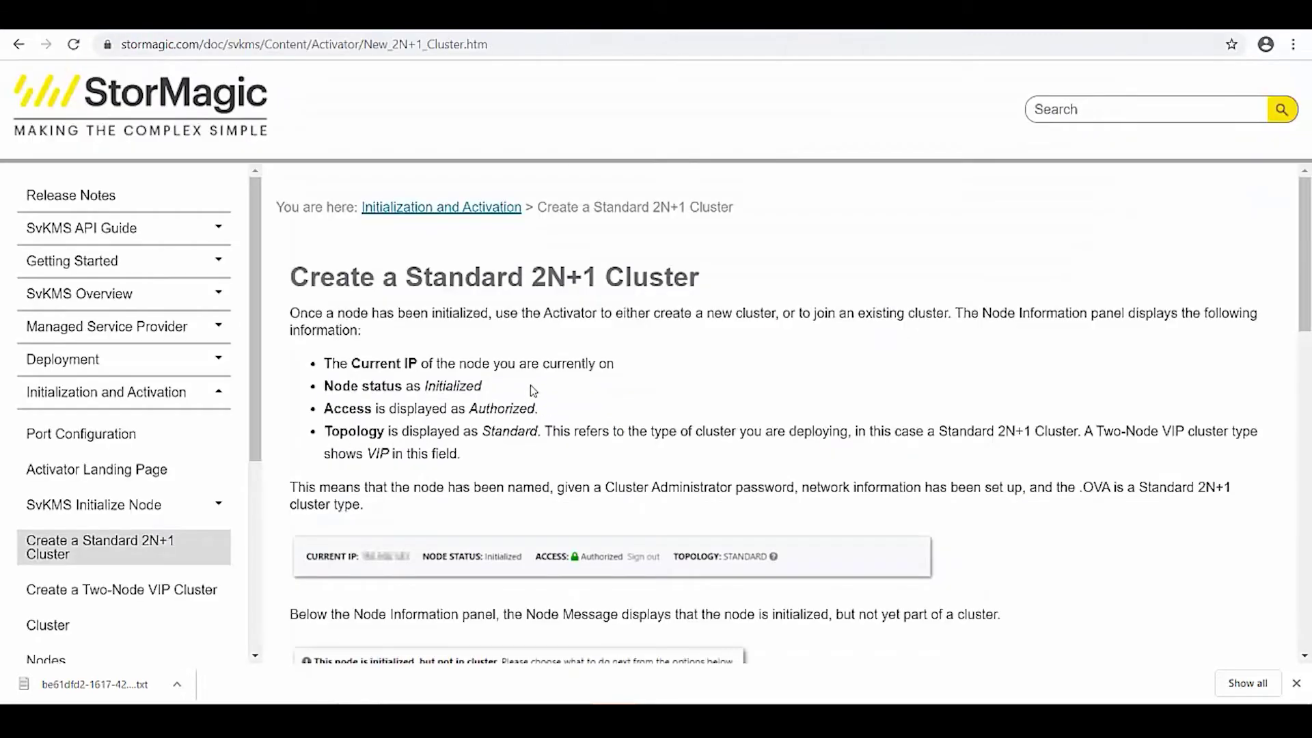
Scroll the 2N+1 Cluster guide down to the Join an Existing Cluster field descriptions.
scroll(440, 406, down, 4)
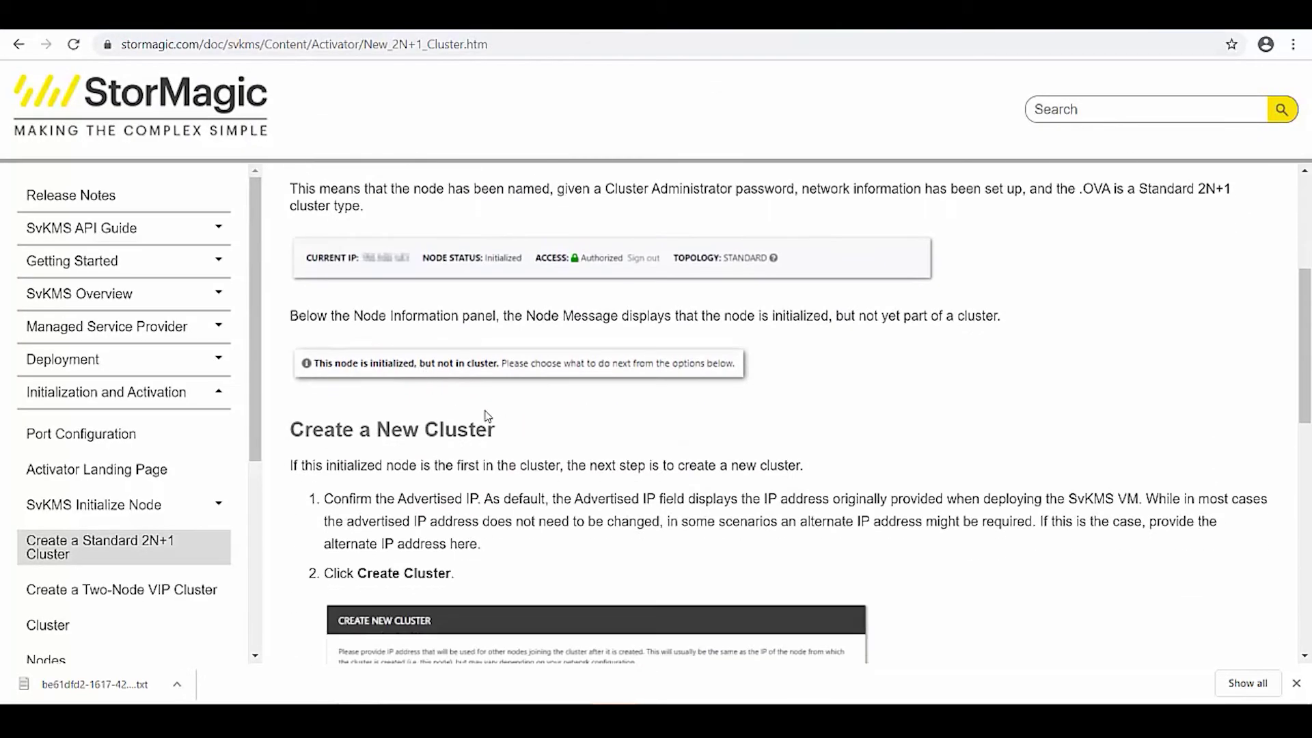
scroll(534, 484, down, 8)
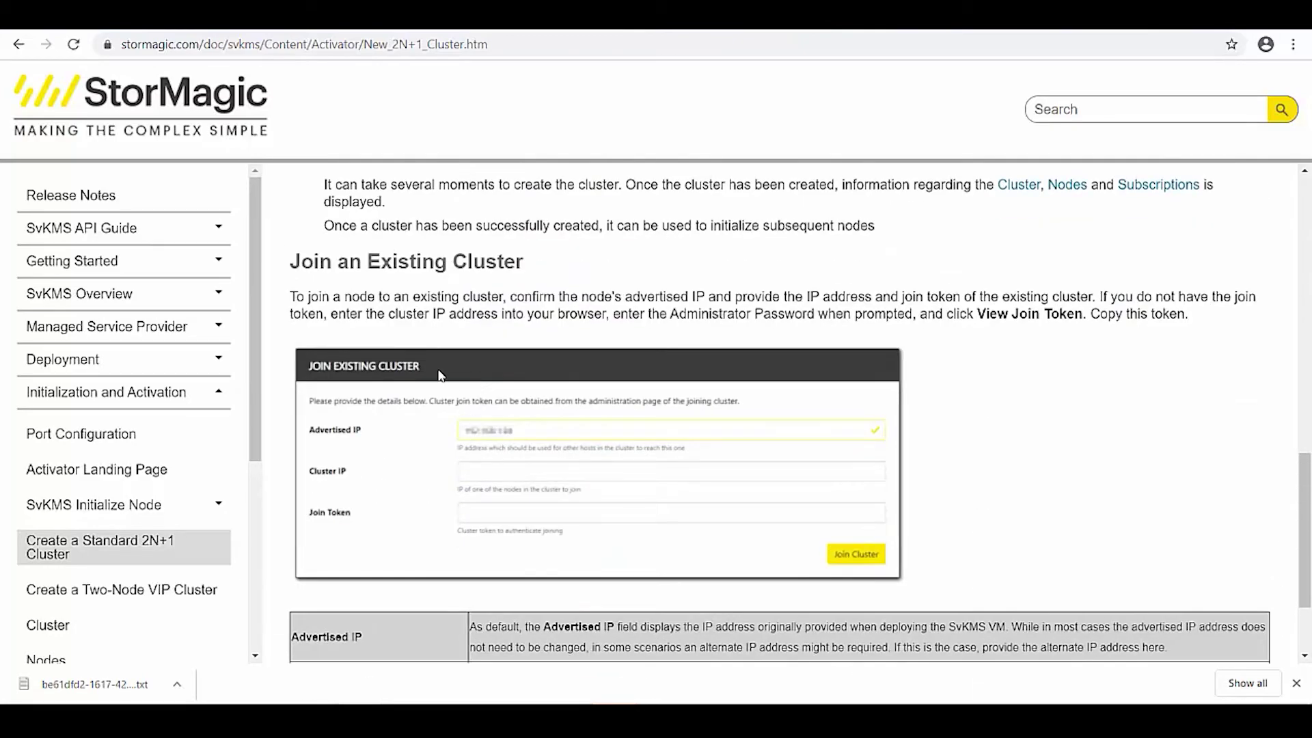
scroll(676, 359, down, 2)
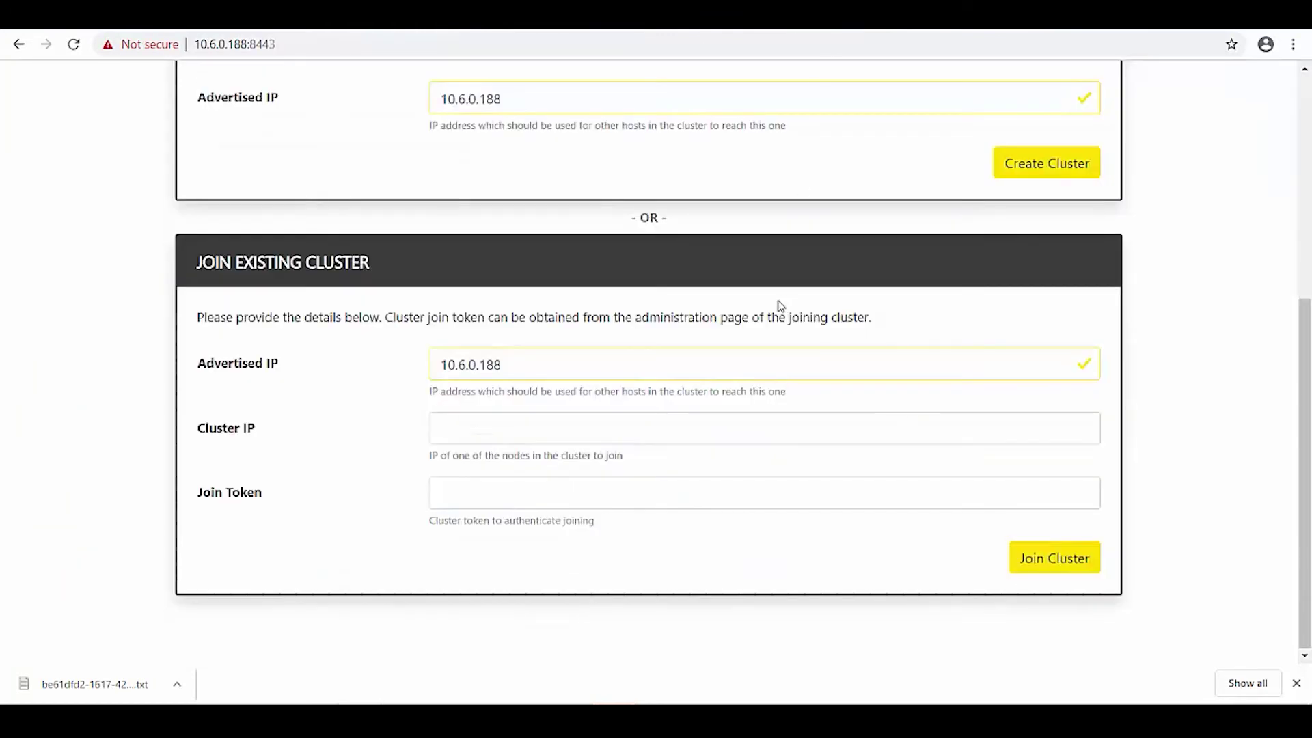
Reveal and copy the join token of the 10.6.0.187 cluster.
scroll(667, 284, up, 5)
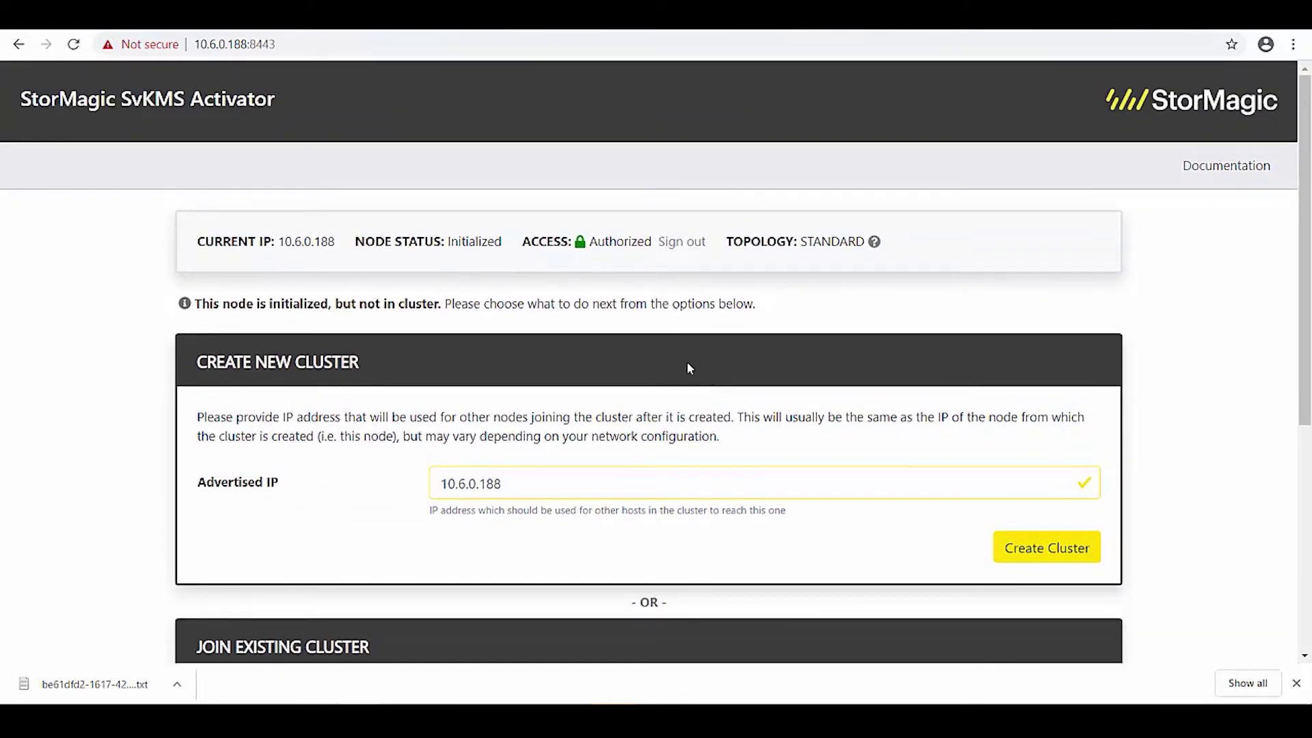
scroll(624, 293, down, 5)
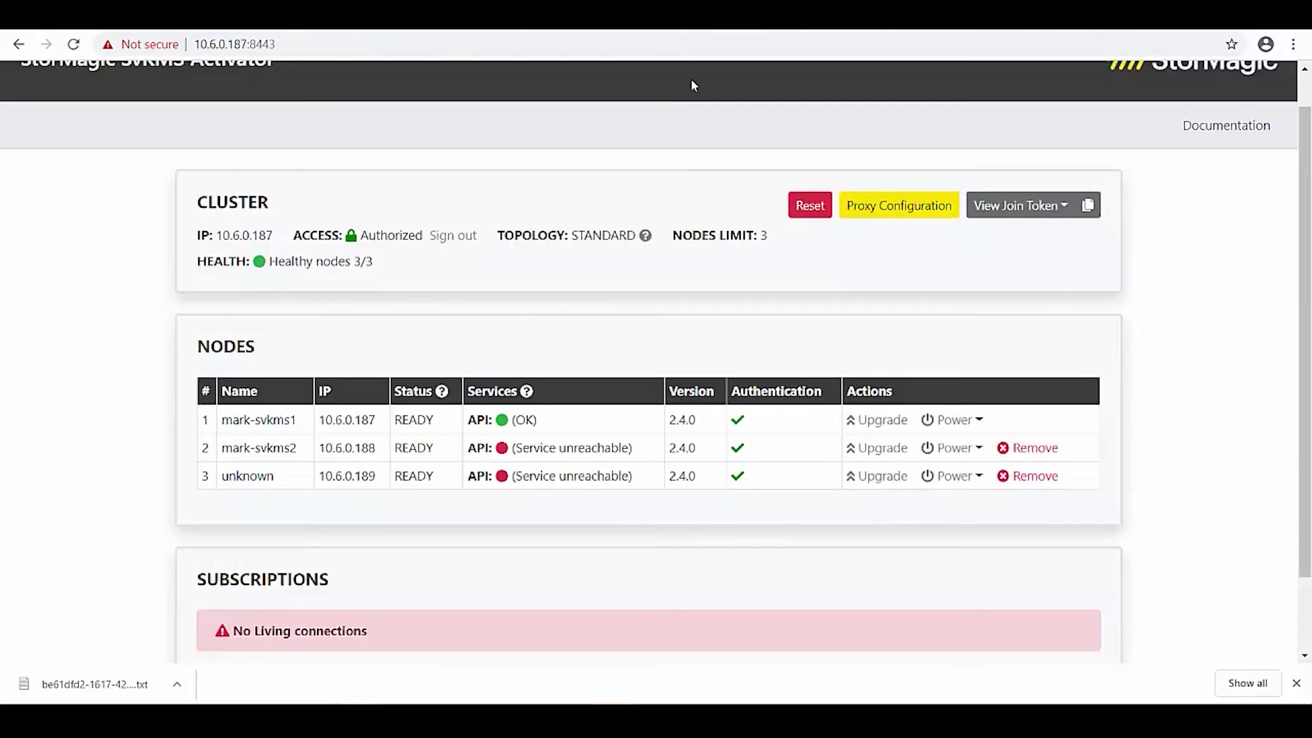
scroll(700, 264, down, 1)
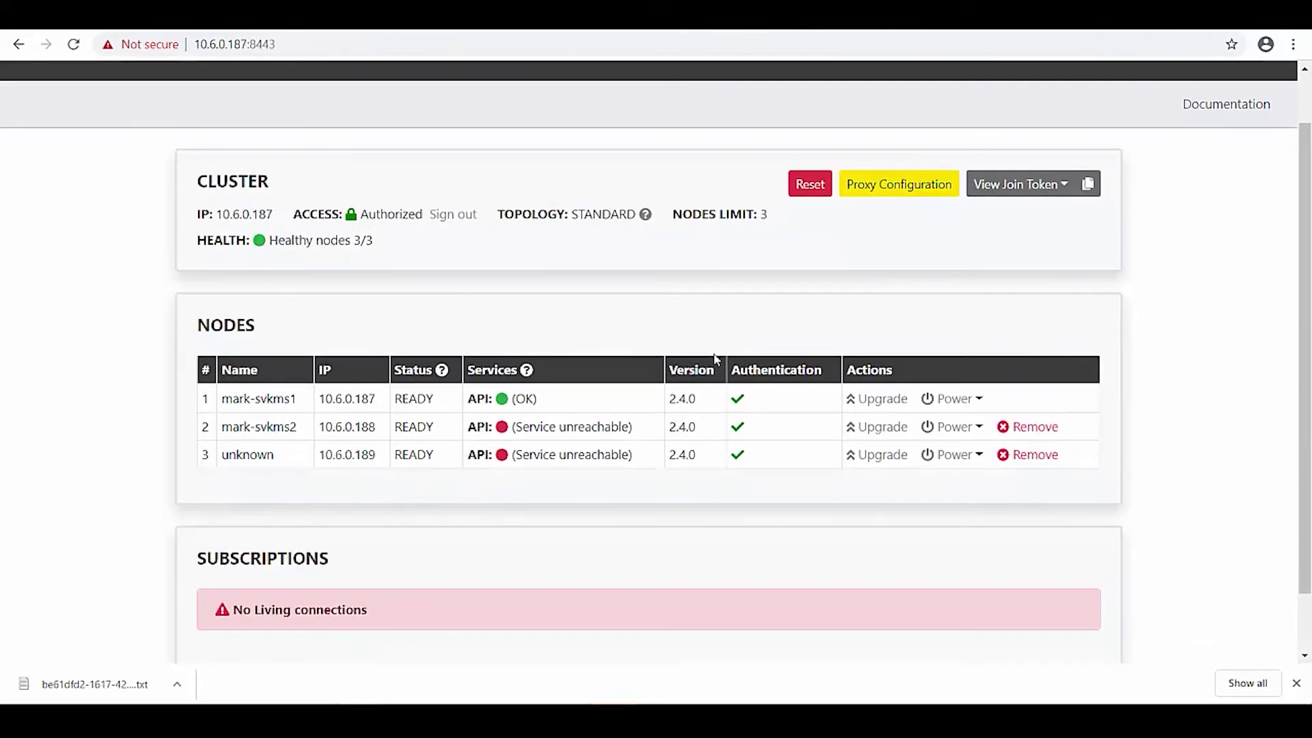
scroll(527, 419, down, 1)
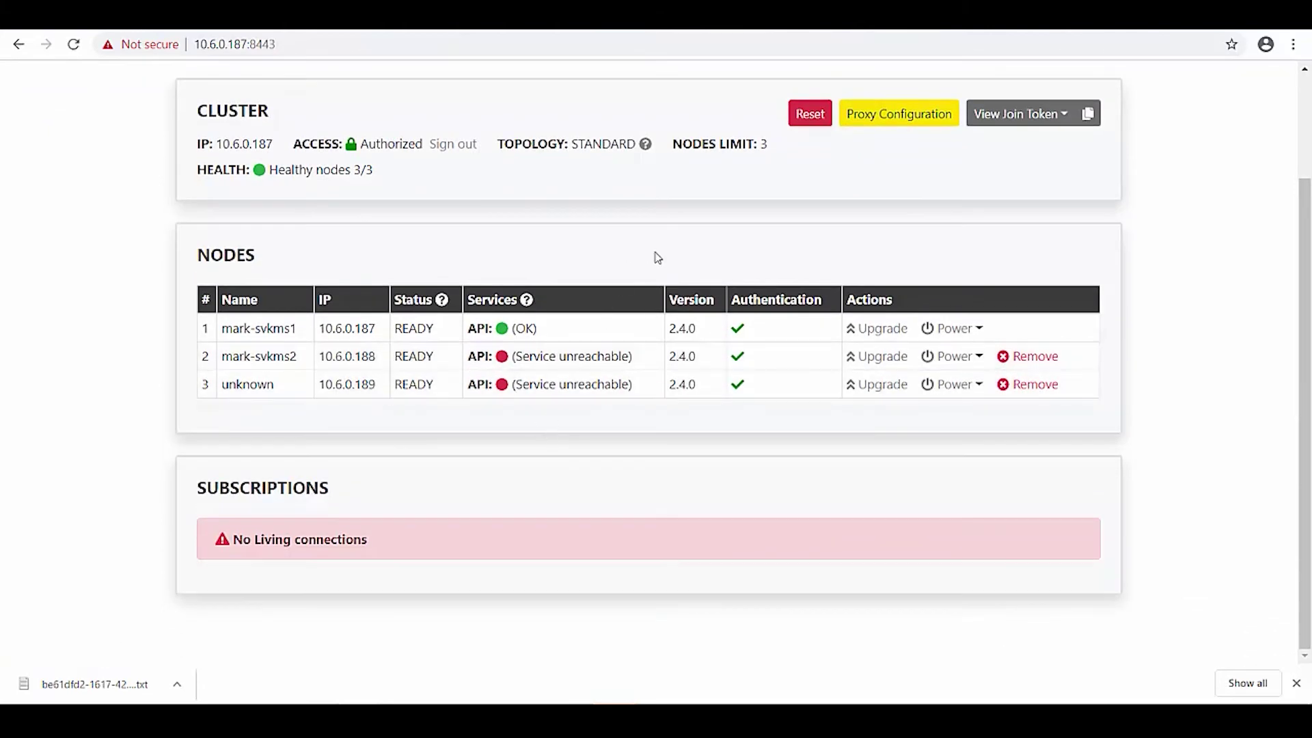
click(1044, 122)
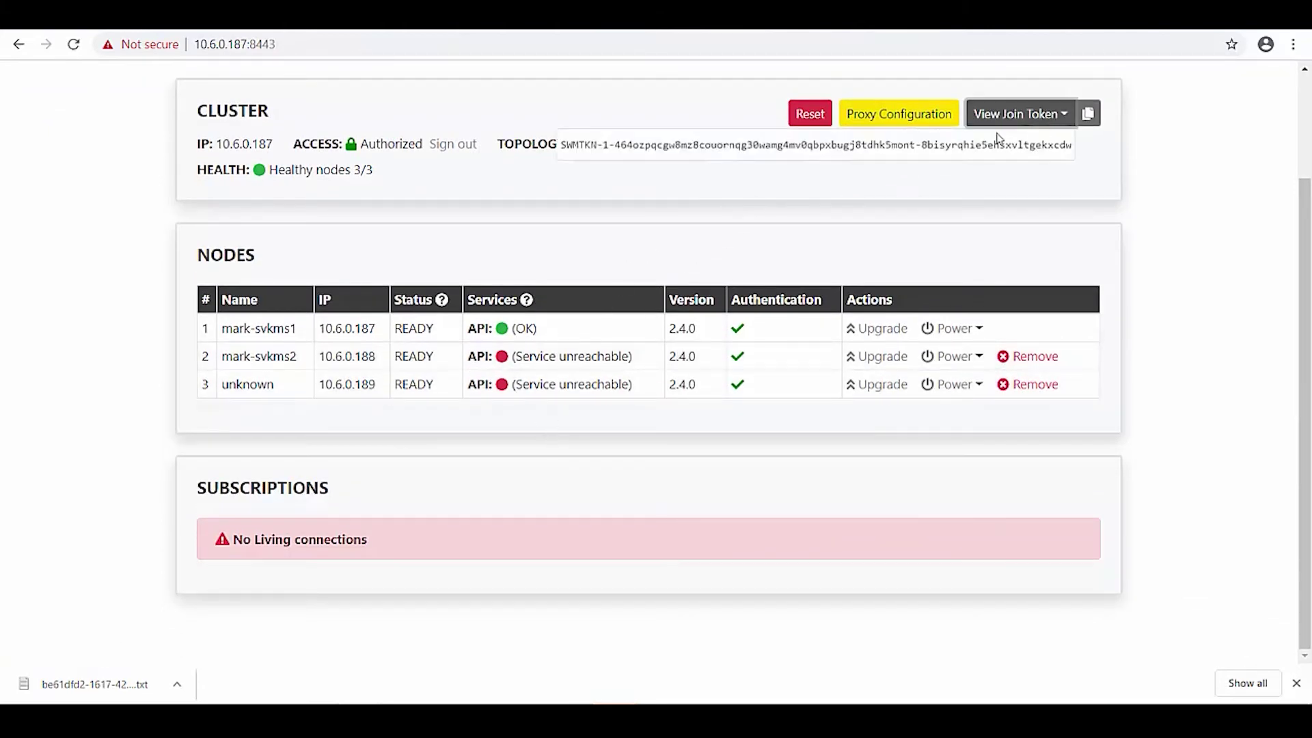
click(1091, 122)
On node 10.6.0.188, paste the join token, enter cluster IP 10.6.0.187 and submit the join.
key(ctrl+Tab)
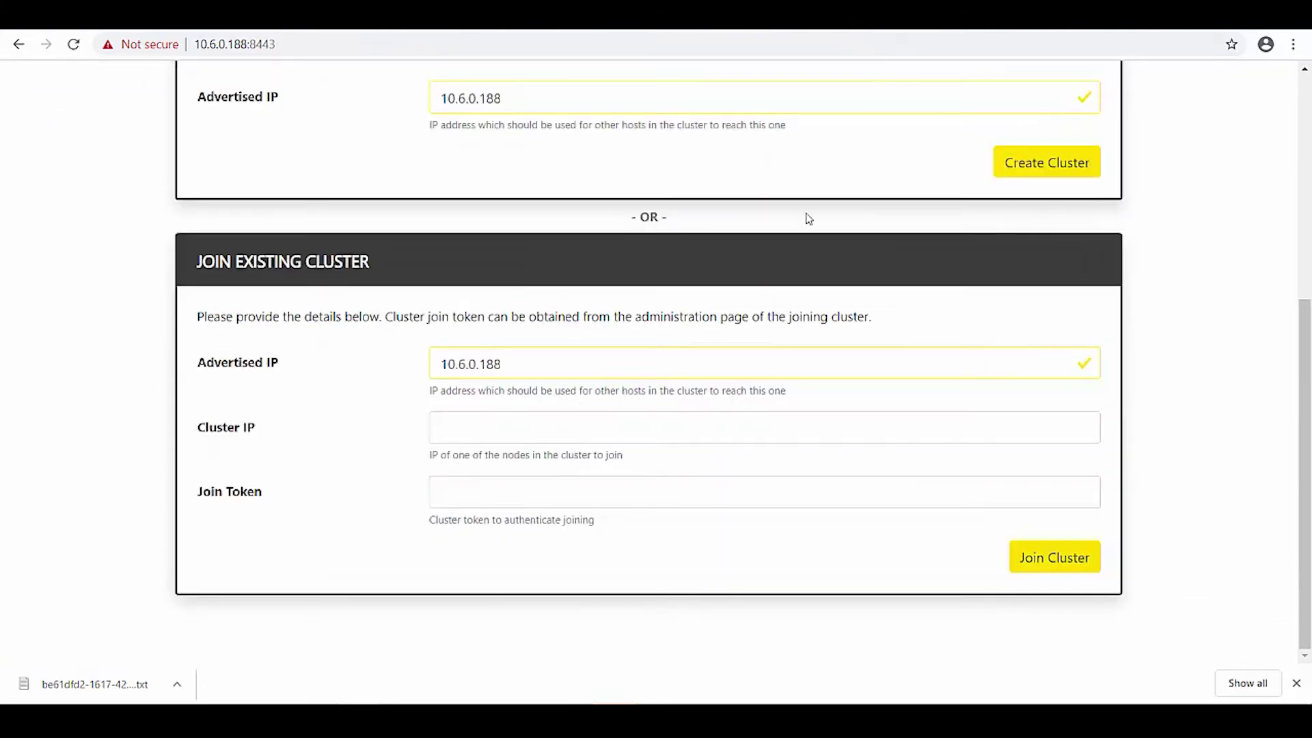
click(561, 502)
key(ctrl+v)
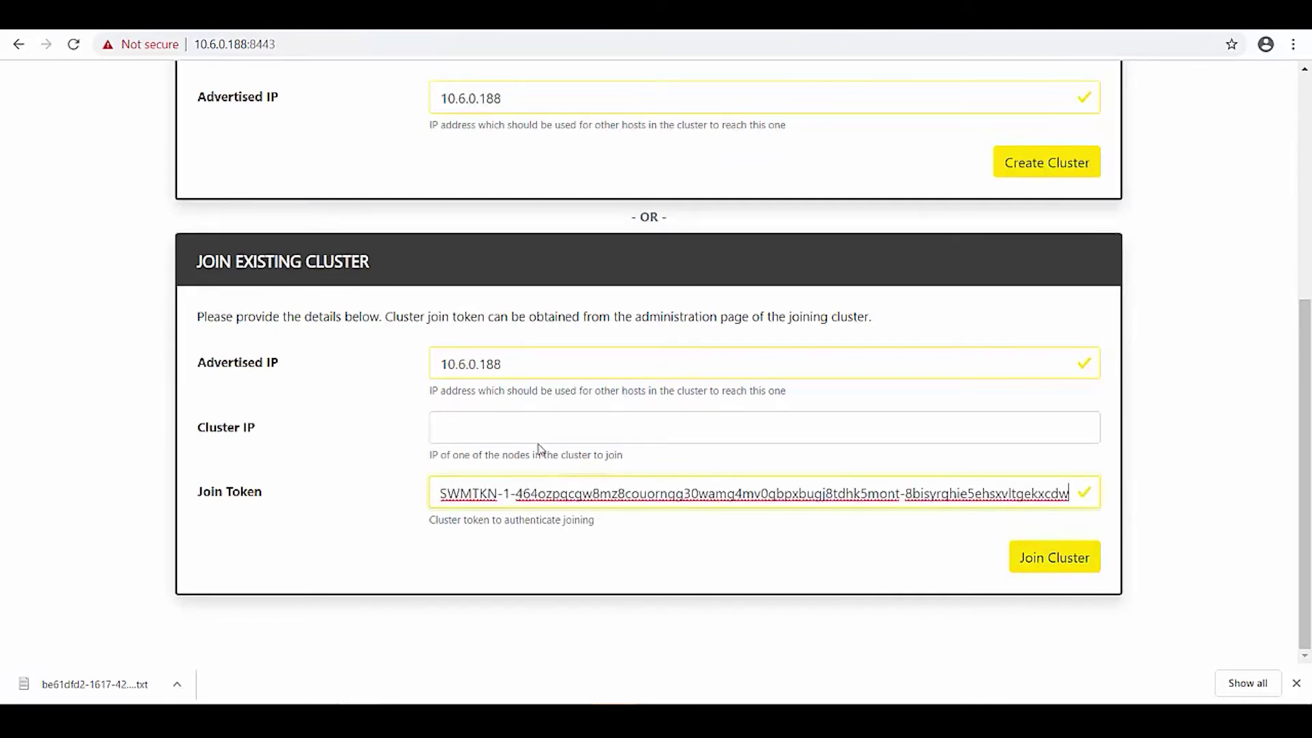
click(539, 431)
text(10.6.0.187)
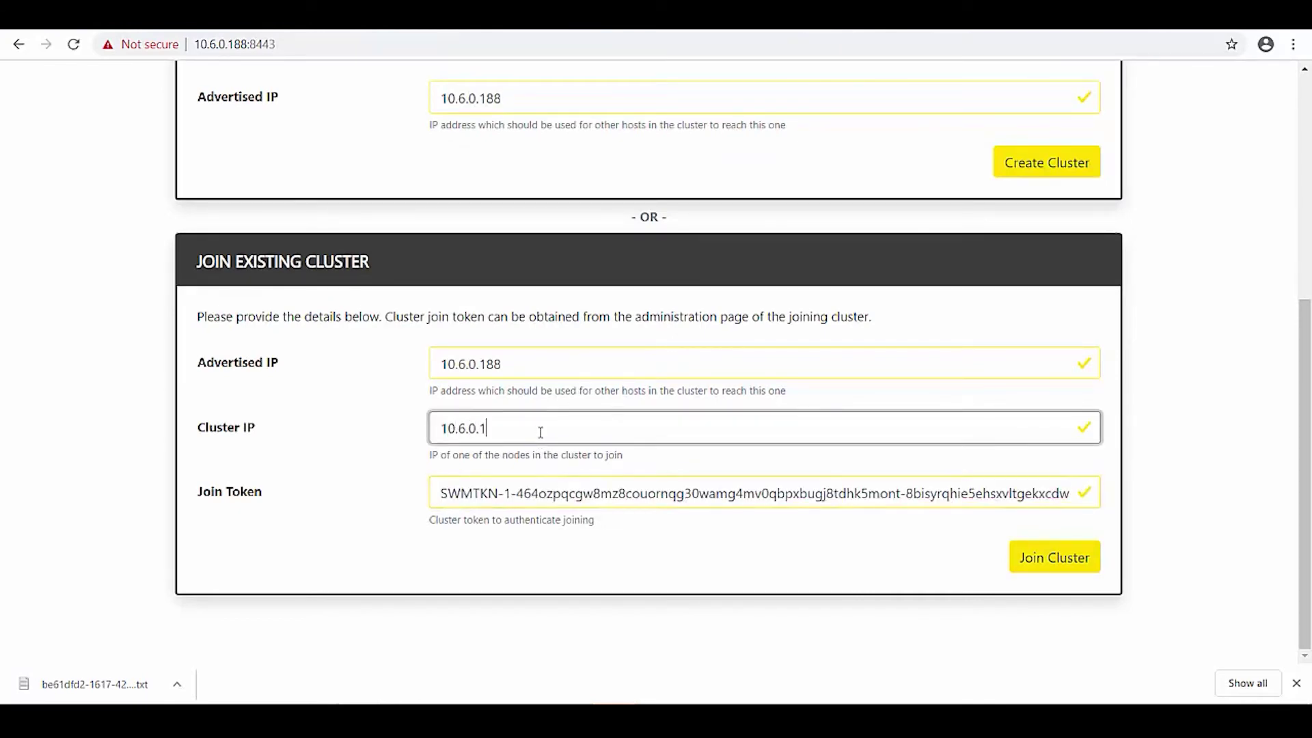
key(Tab)
key(Return)
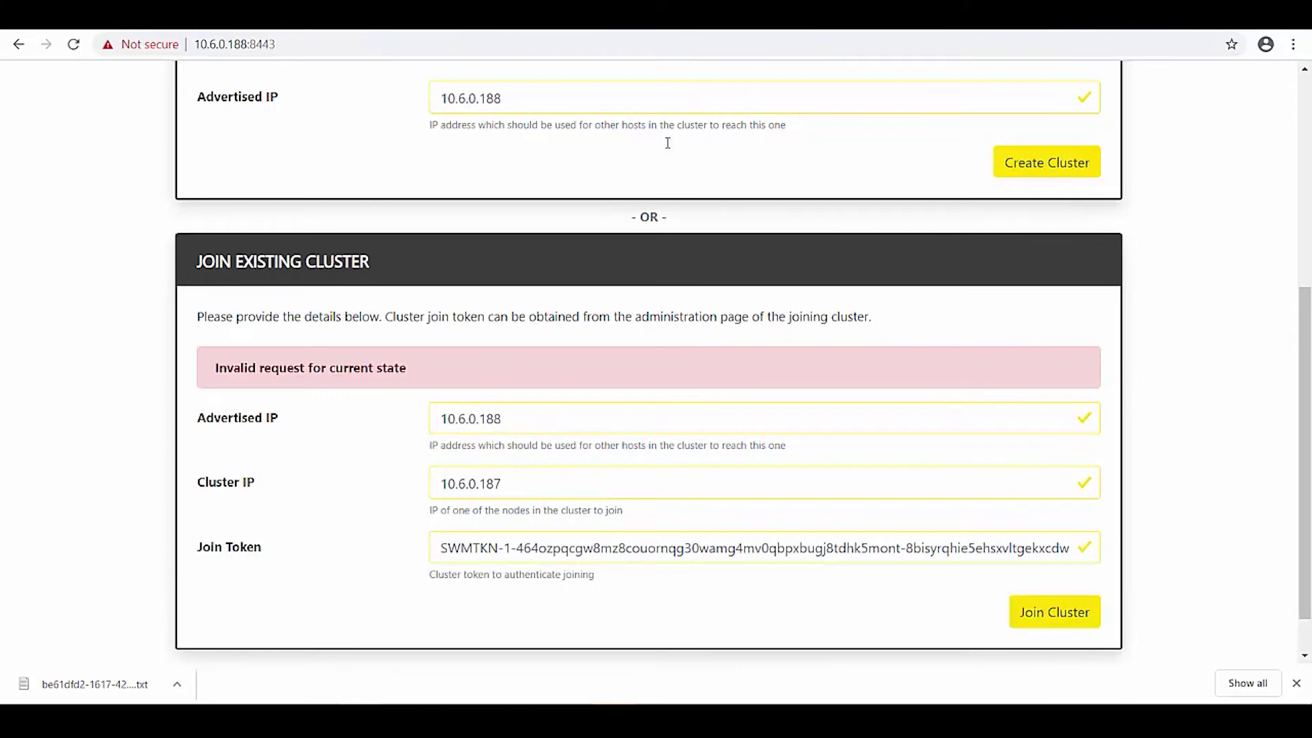
scroll(703, 235, up, 6)
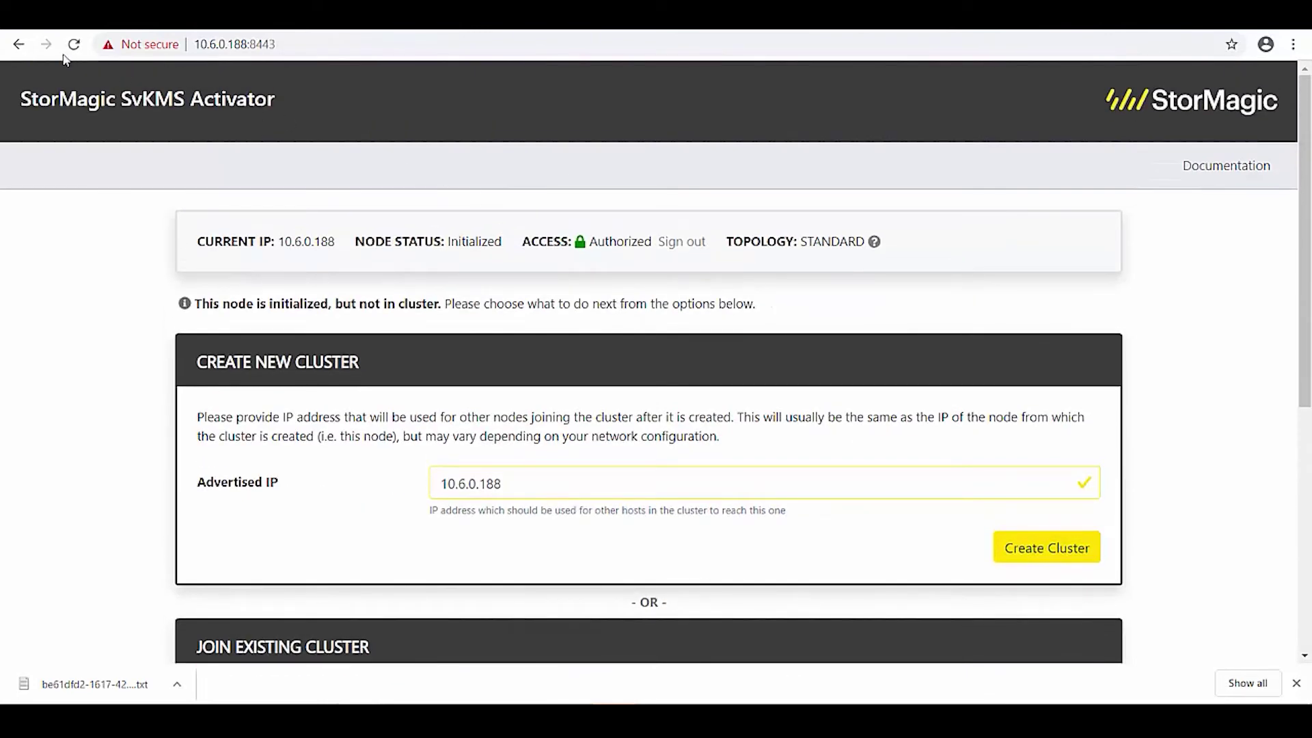
click(18, 45)
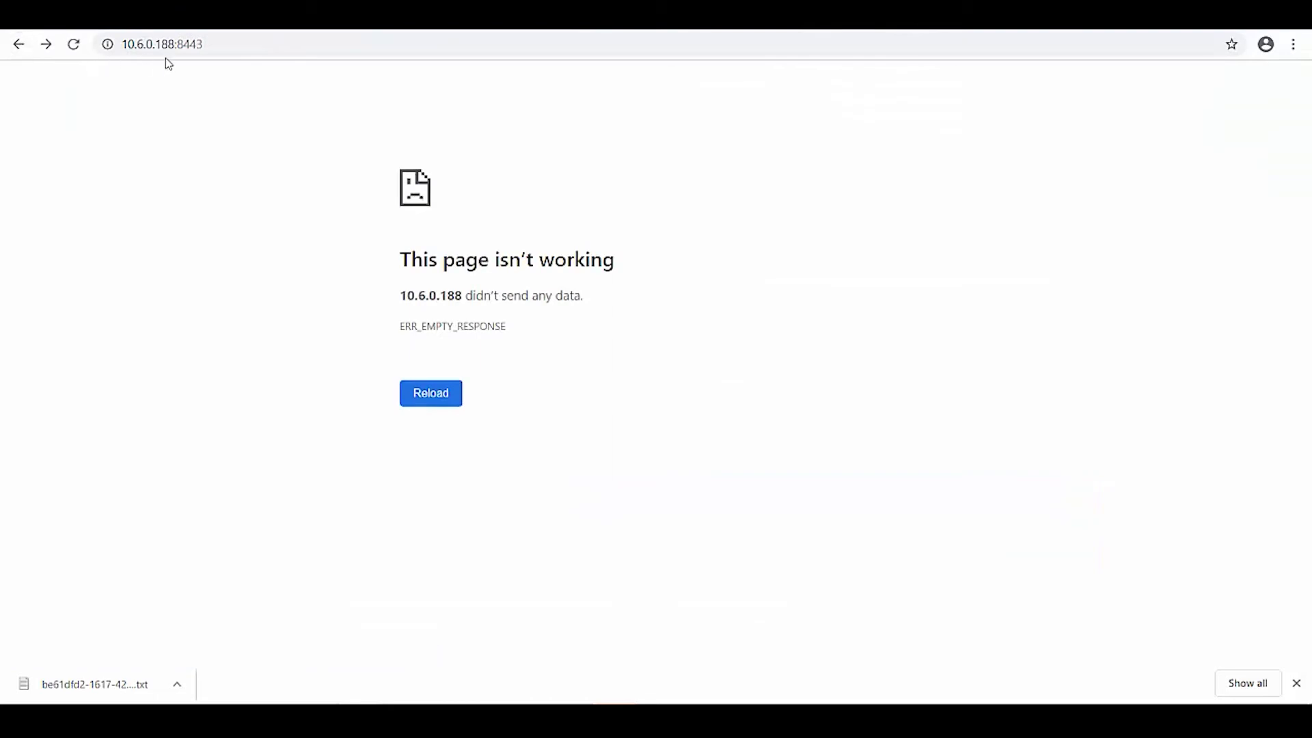
click(168, 44)
key(Return)
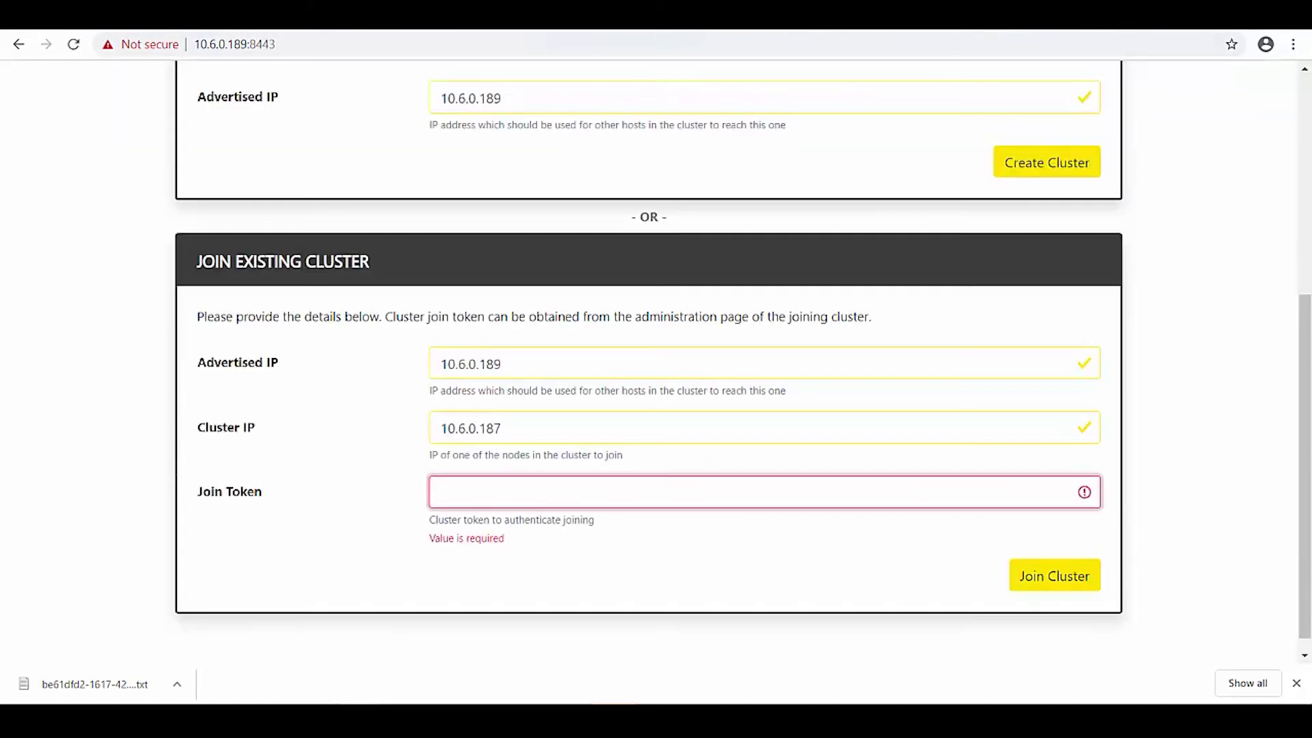
click(294, 45)
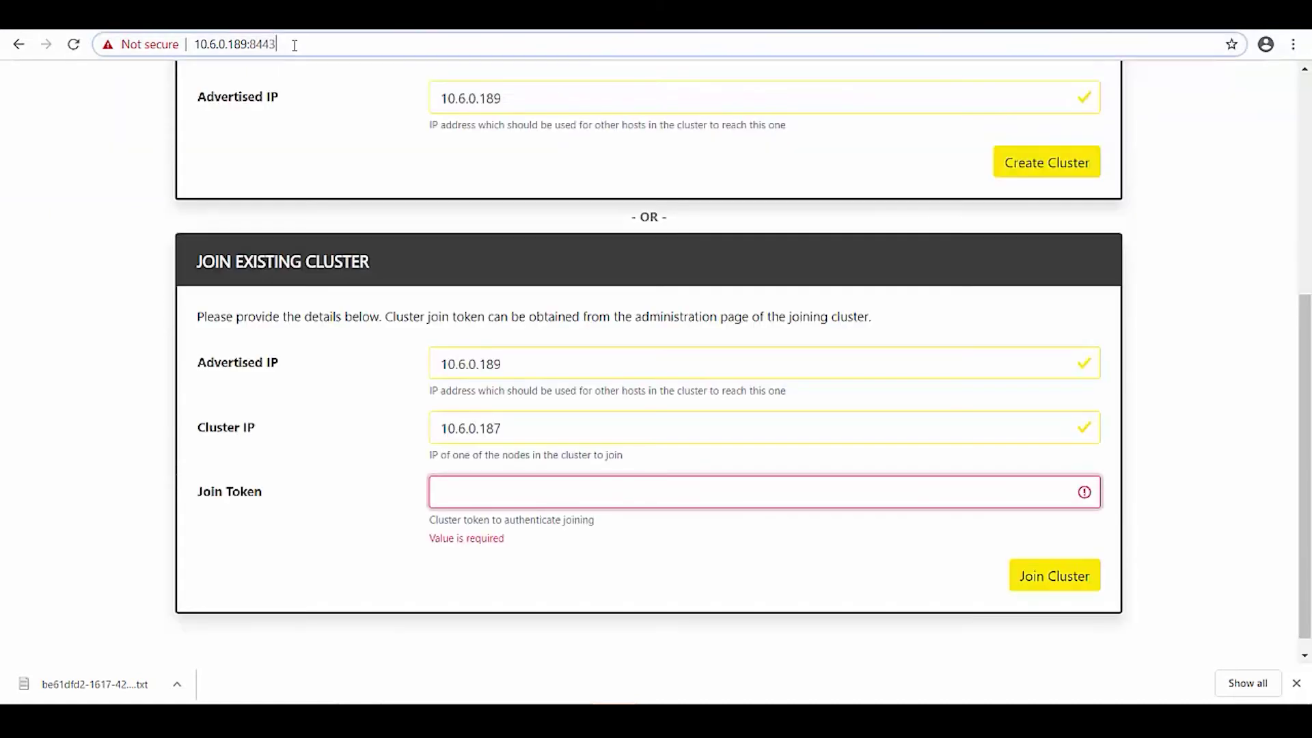
key(Return)
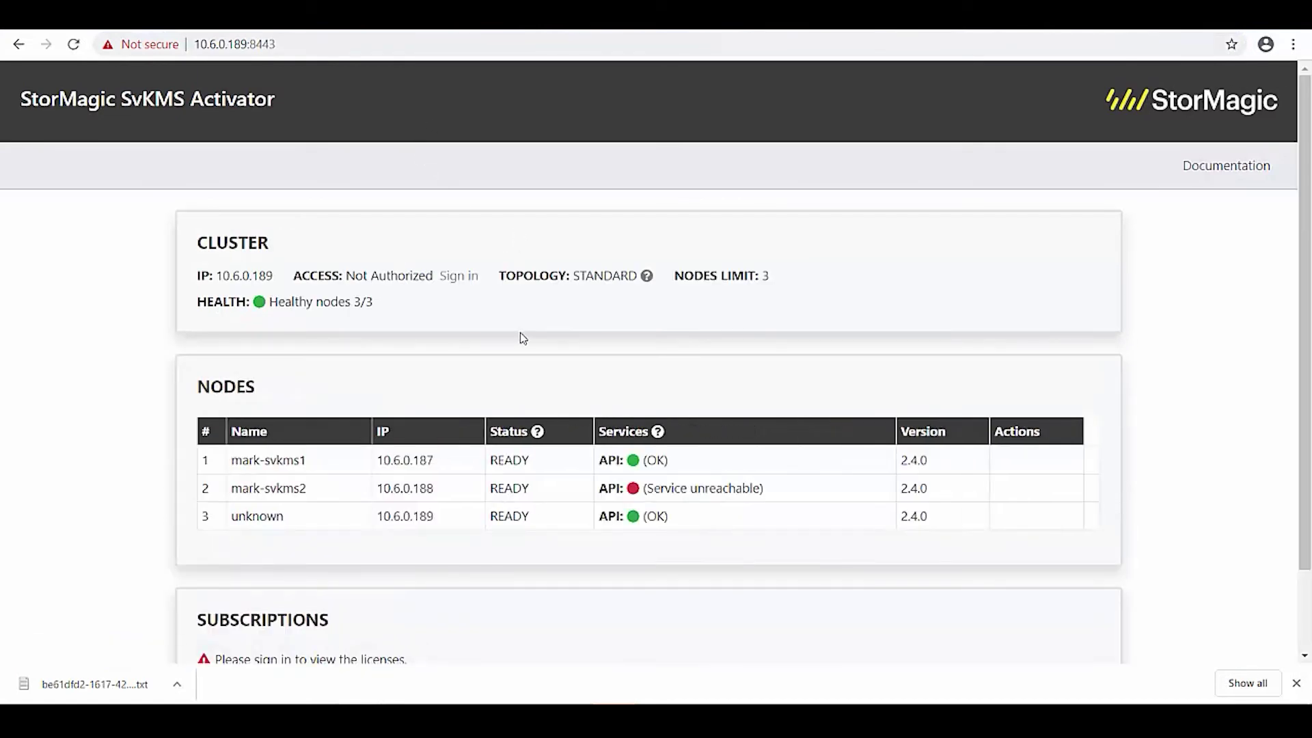
scroll(588, 456, down, 2)
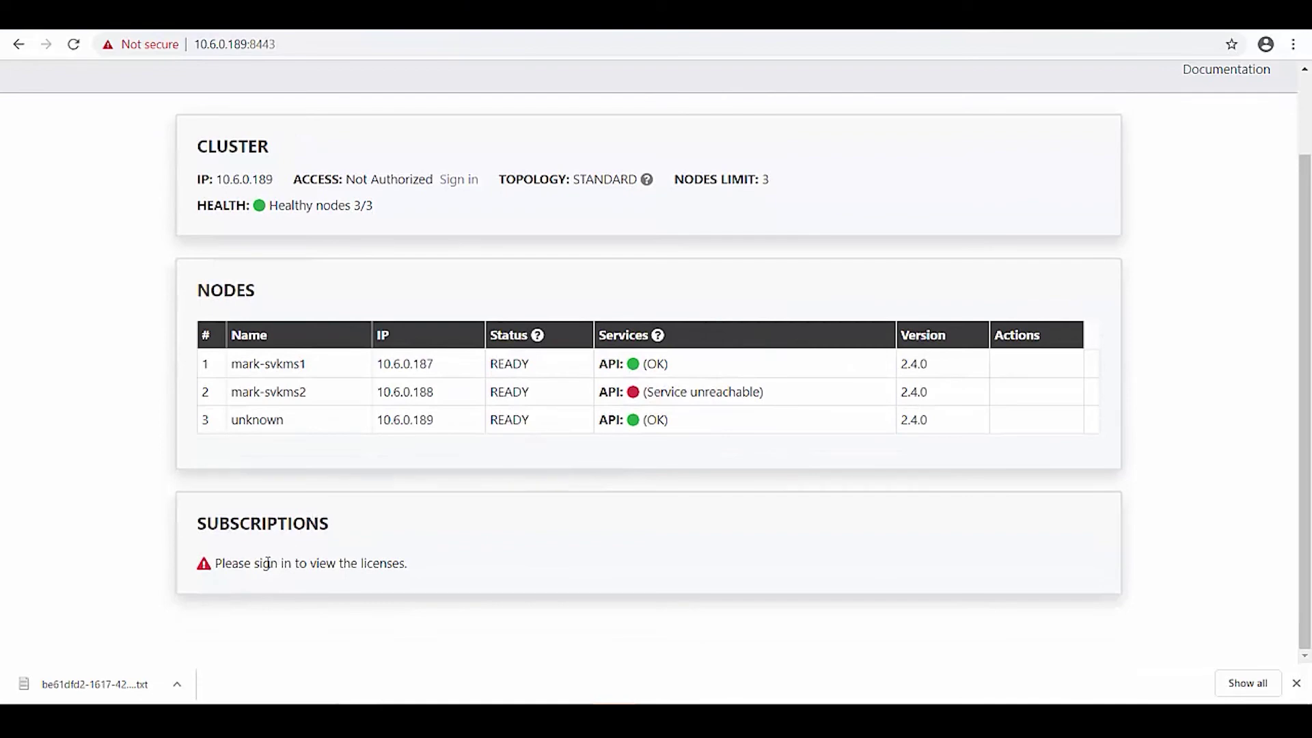
scroll(424, 293, up, 2)
click(467, 267)
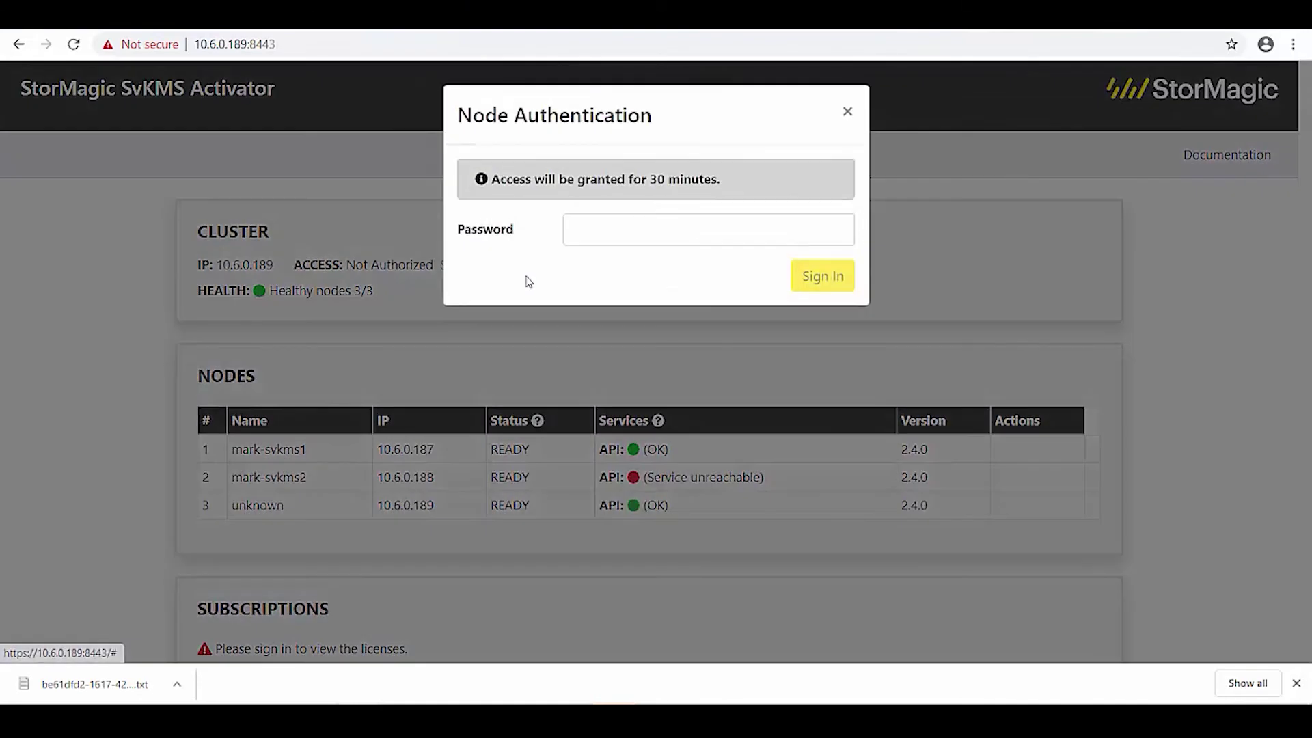
click(677, 230)
text(•••••••)
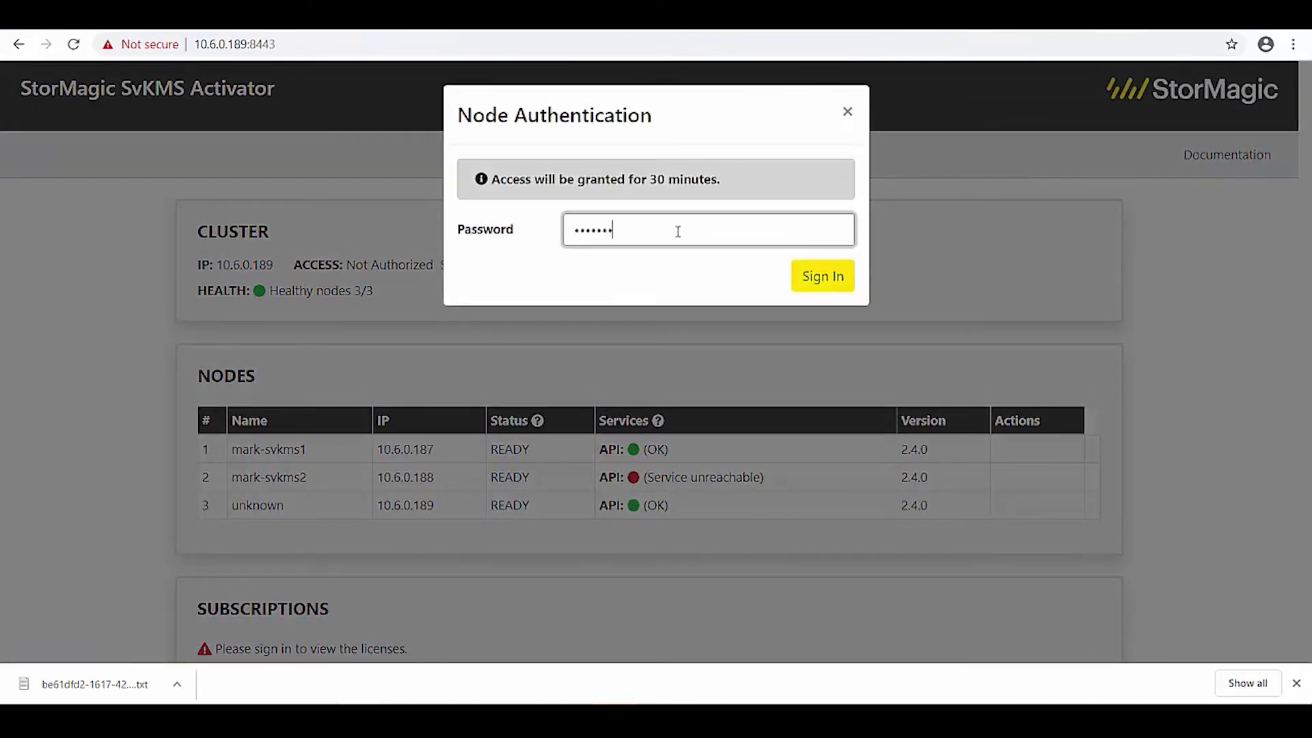
text(•••)
key(Return)
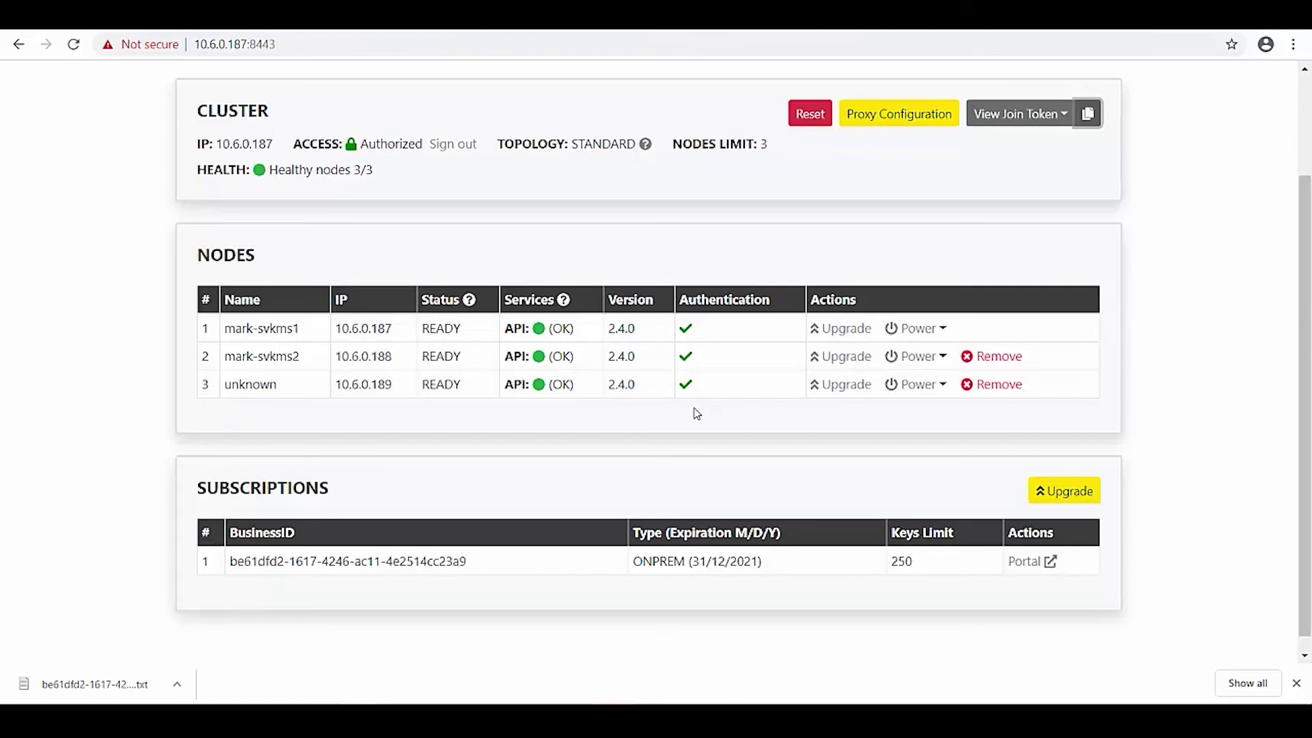
Remove node 3 (10.6.0.189) from the cluster and confirm the removal.
click(985, 386)
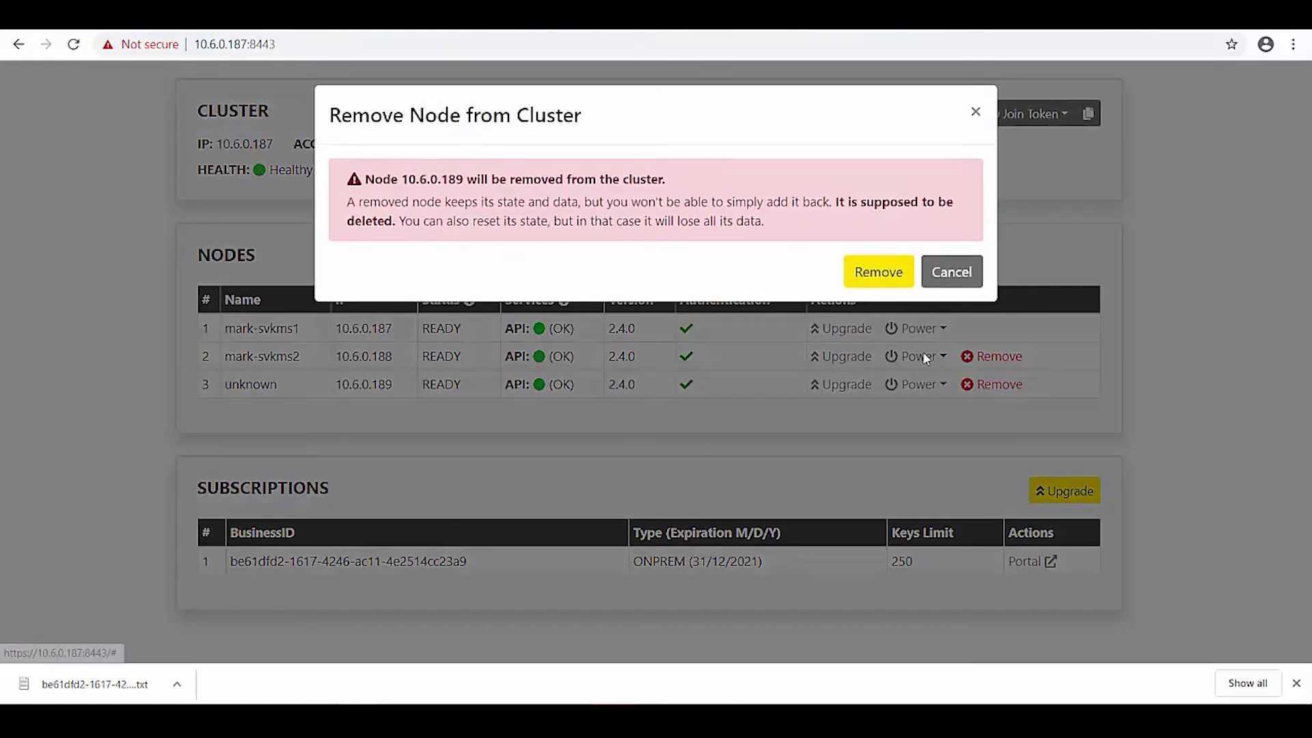
click(881, 277)
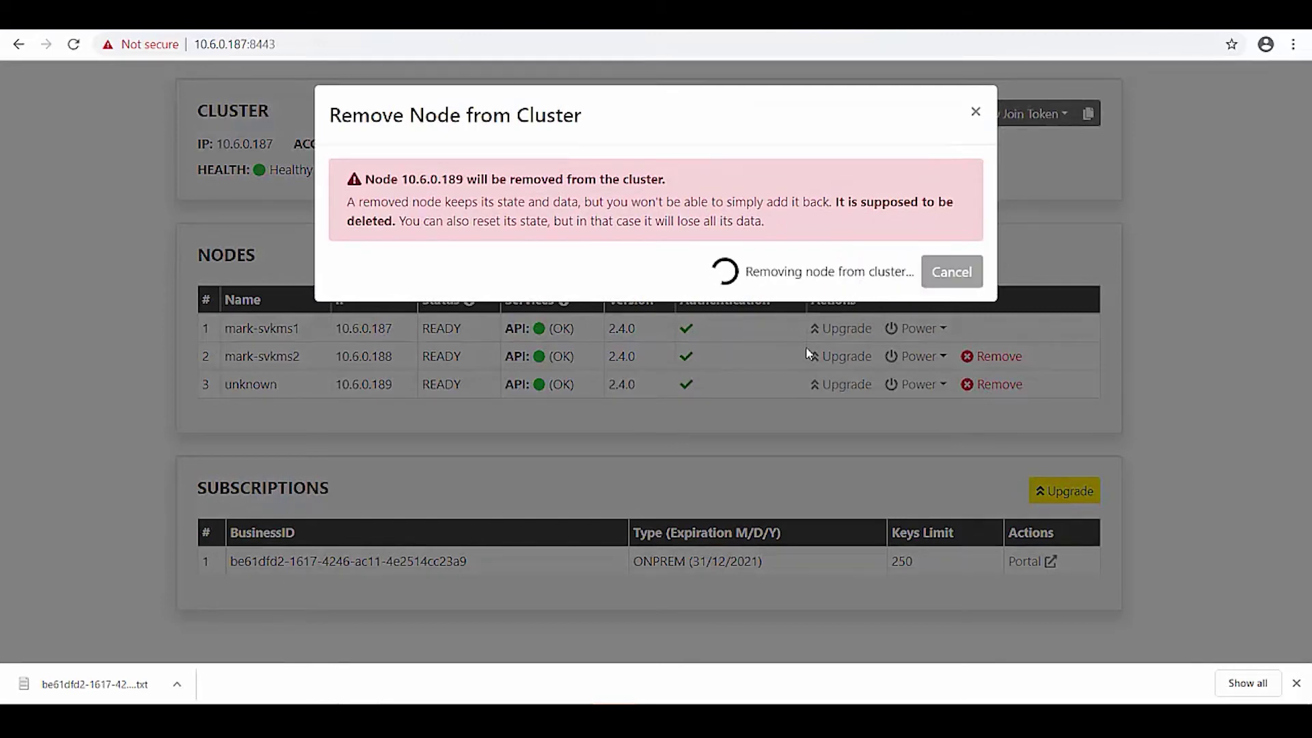
click(832, 243)
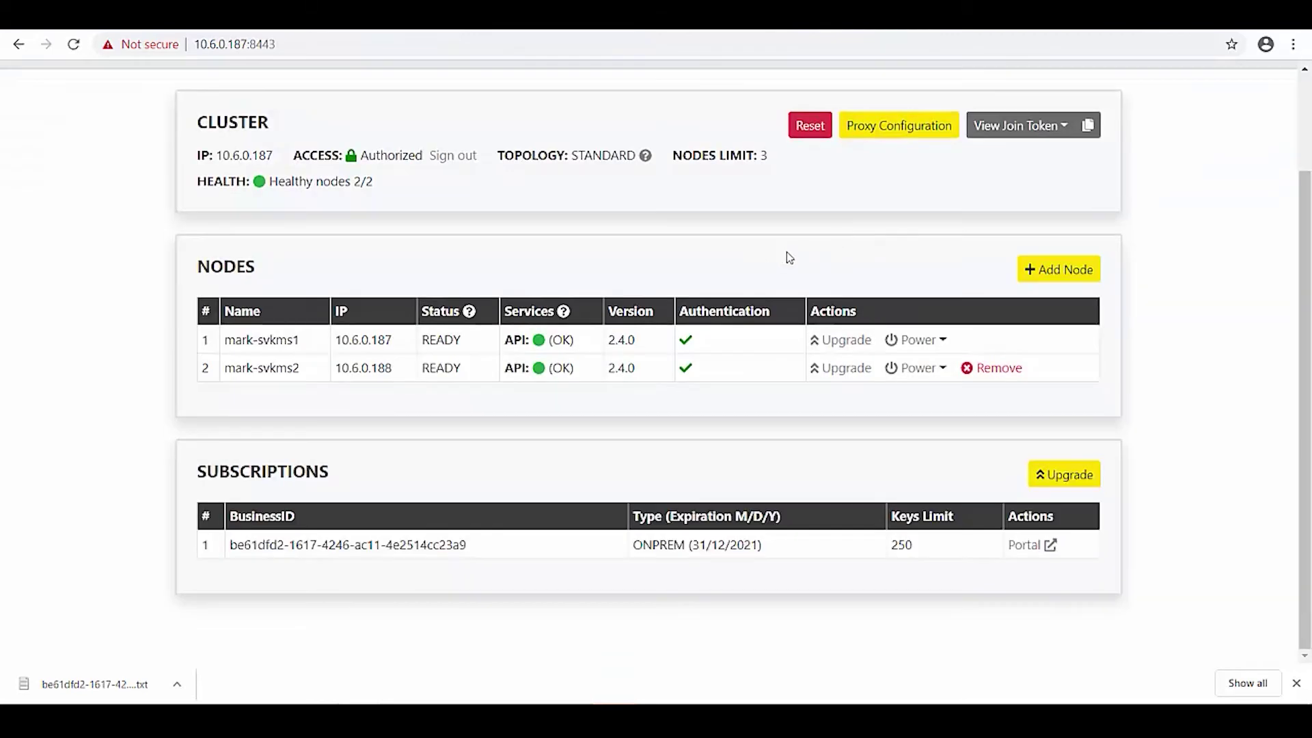
Reload the 10.6.0.189 node page and sign in with the node administrator password.
click(968, 19)
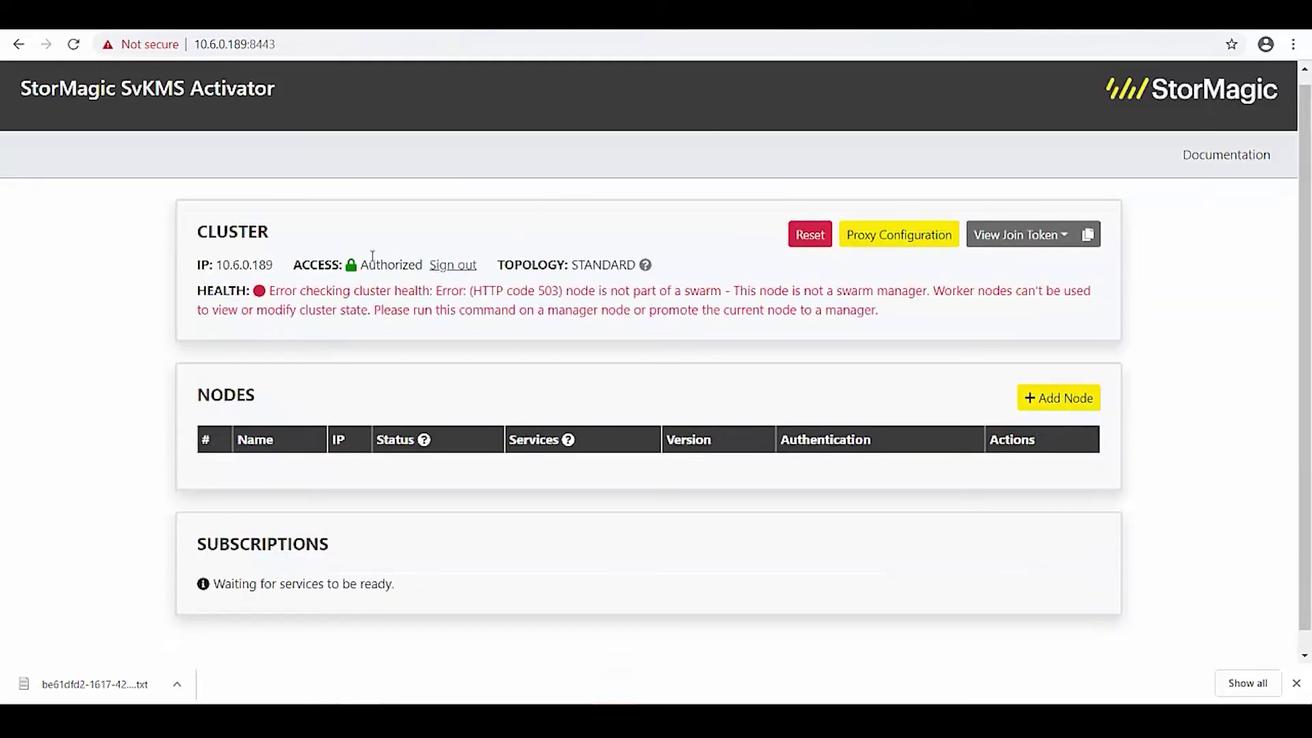
click(229, 45)
key(Return)
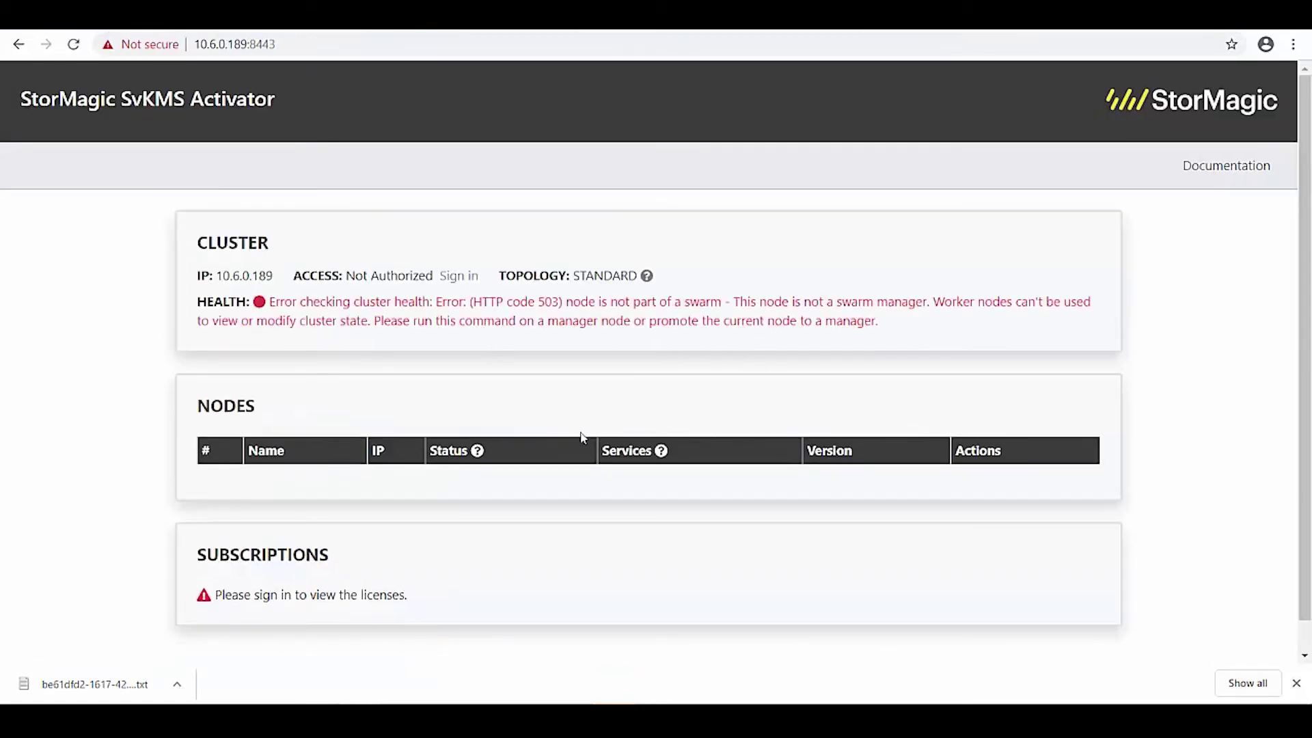
click(456, 276)
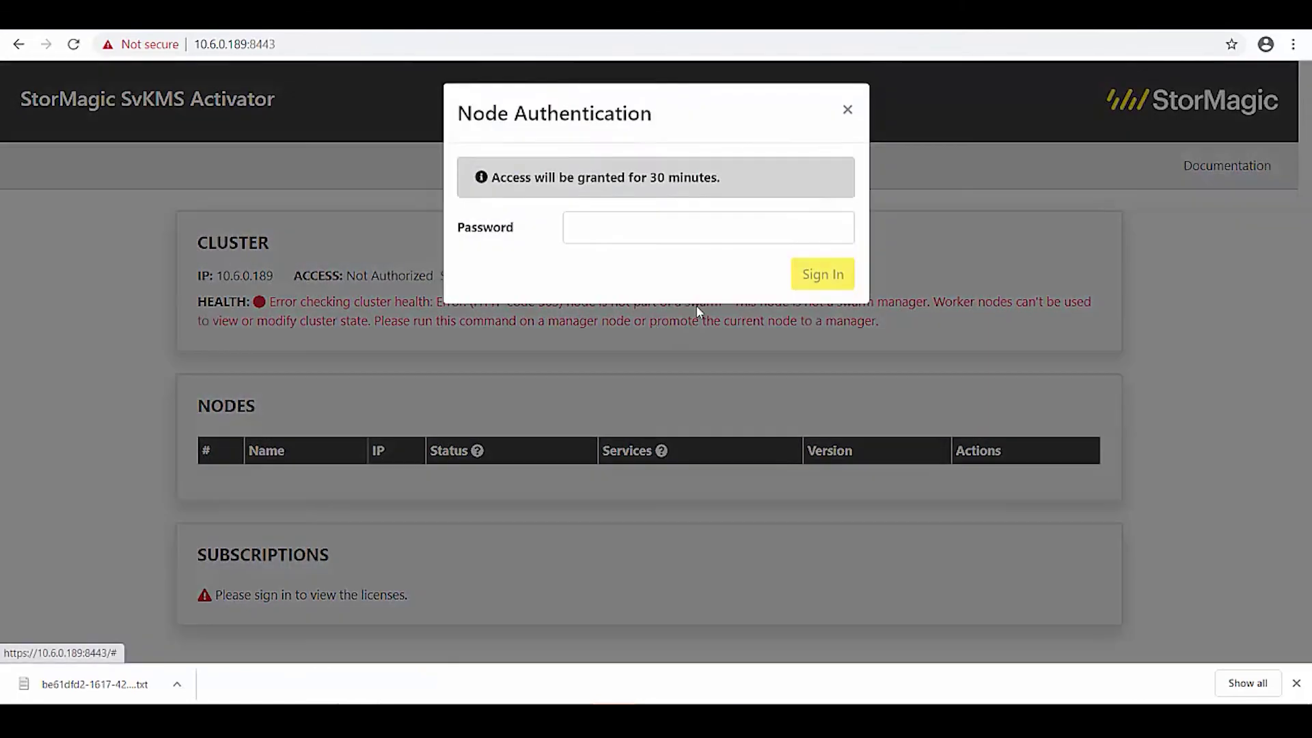
click(691, 239)
text(•••••••)
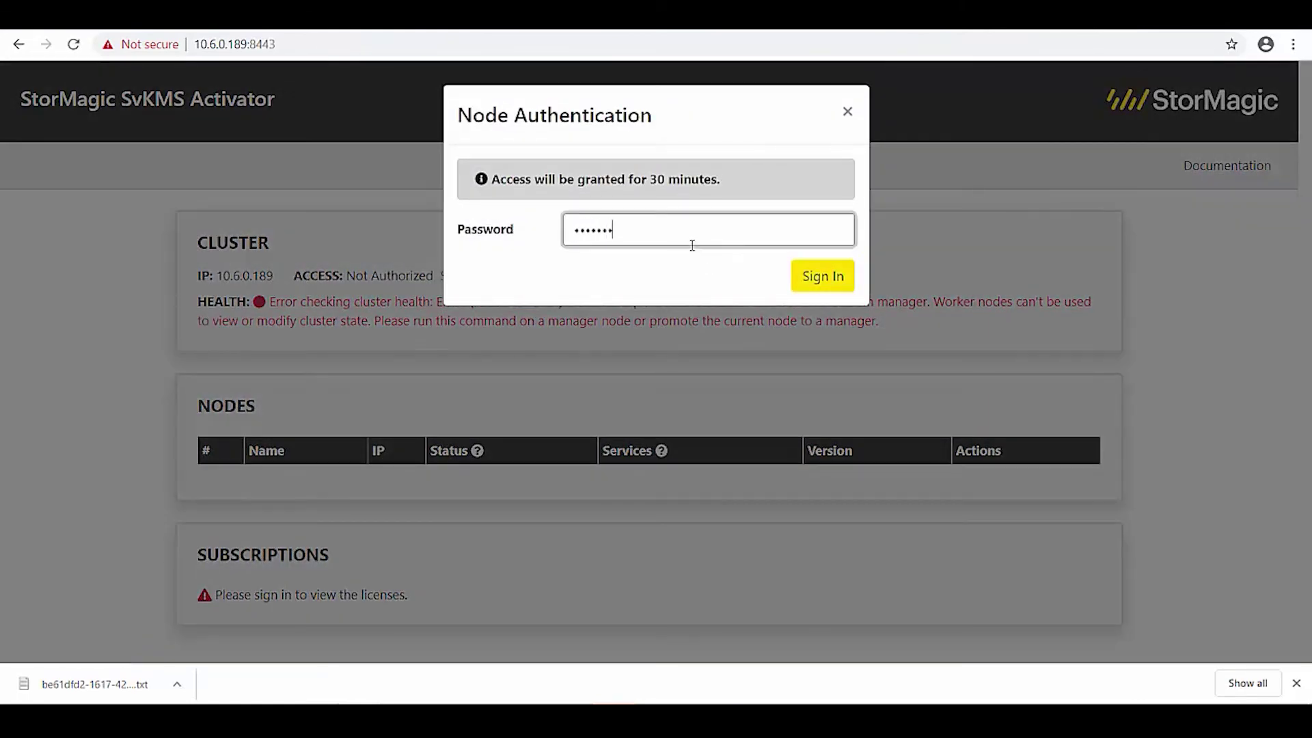
text(•••)
key(Return)
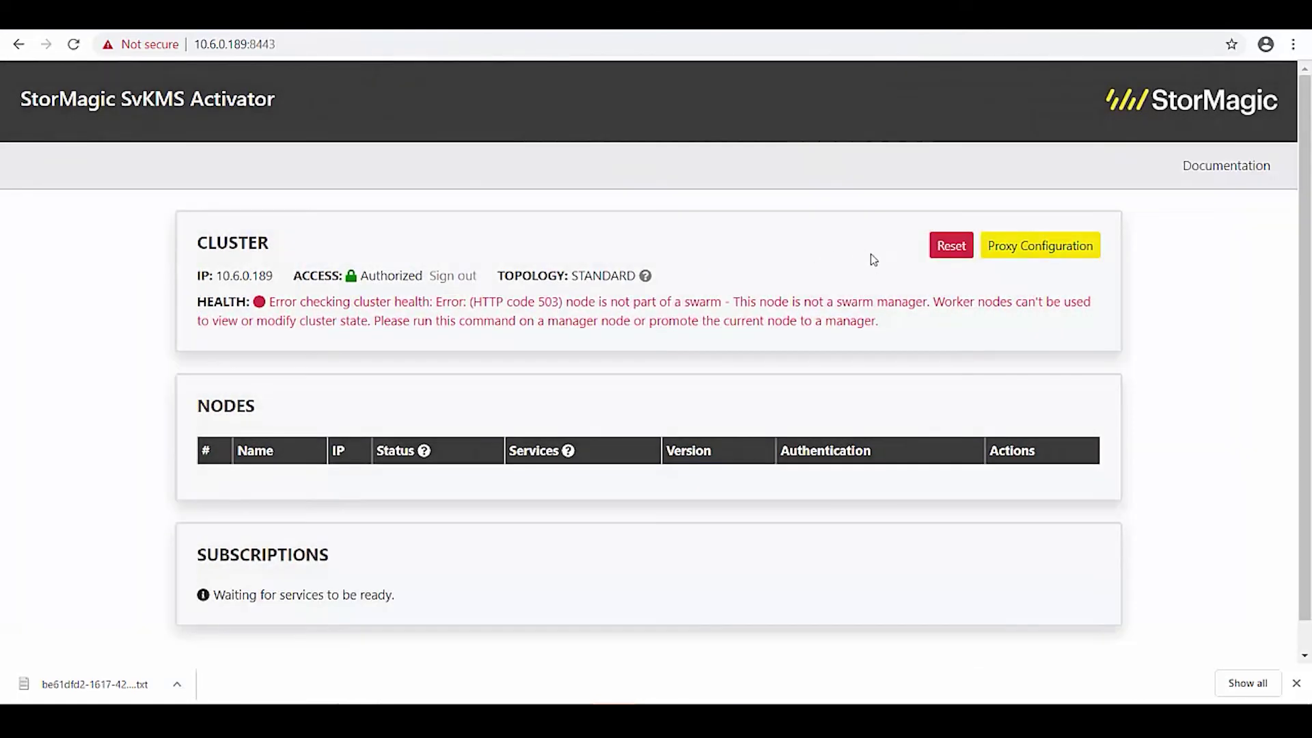
Reset node 10.6.0.189 to its initial state, acknowledging that all node data is deleted.
click(949, 246)
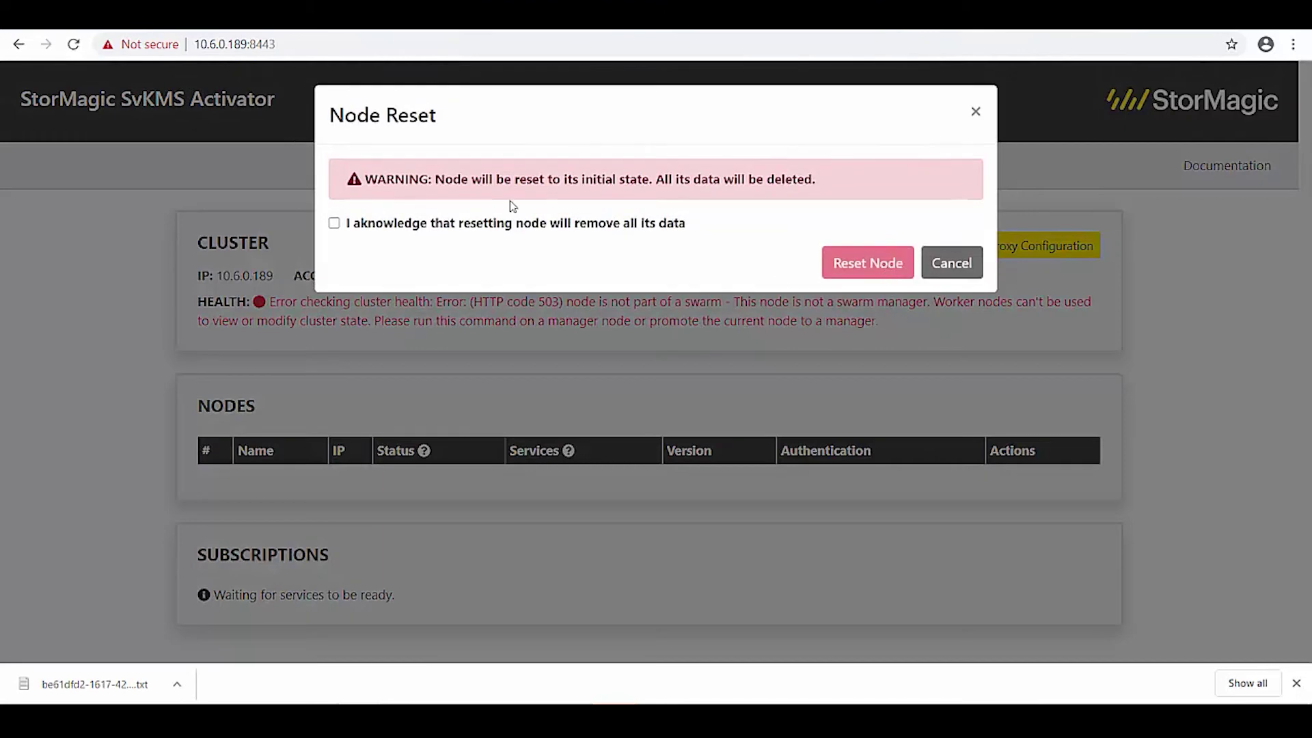
click(334, 224)
click(832, 273)
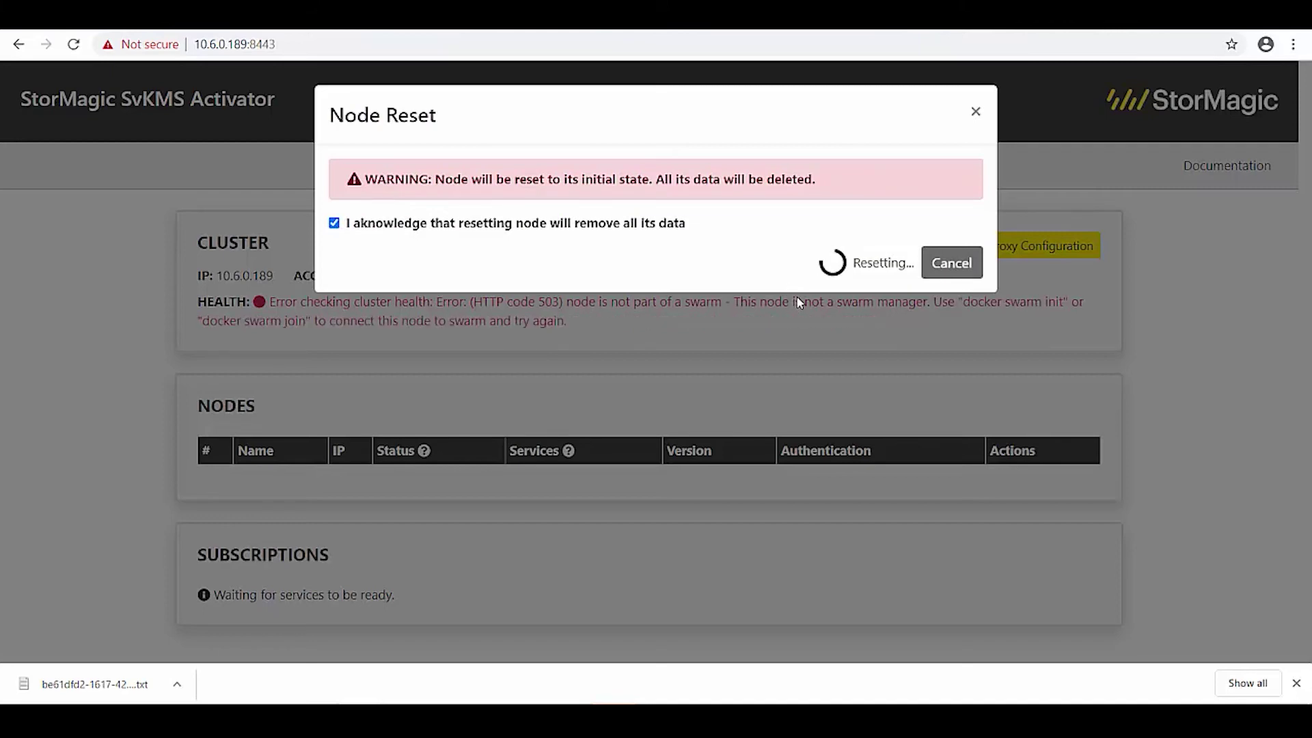
click(1295, 683)
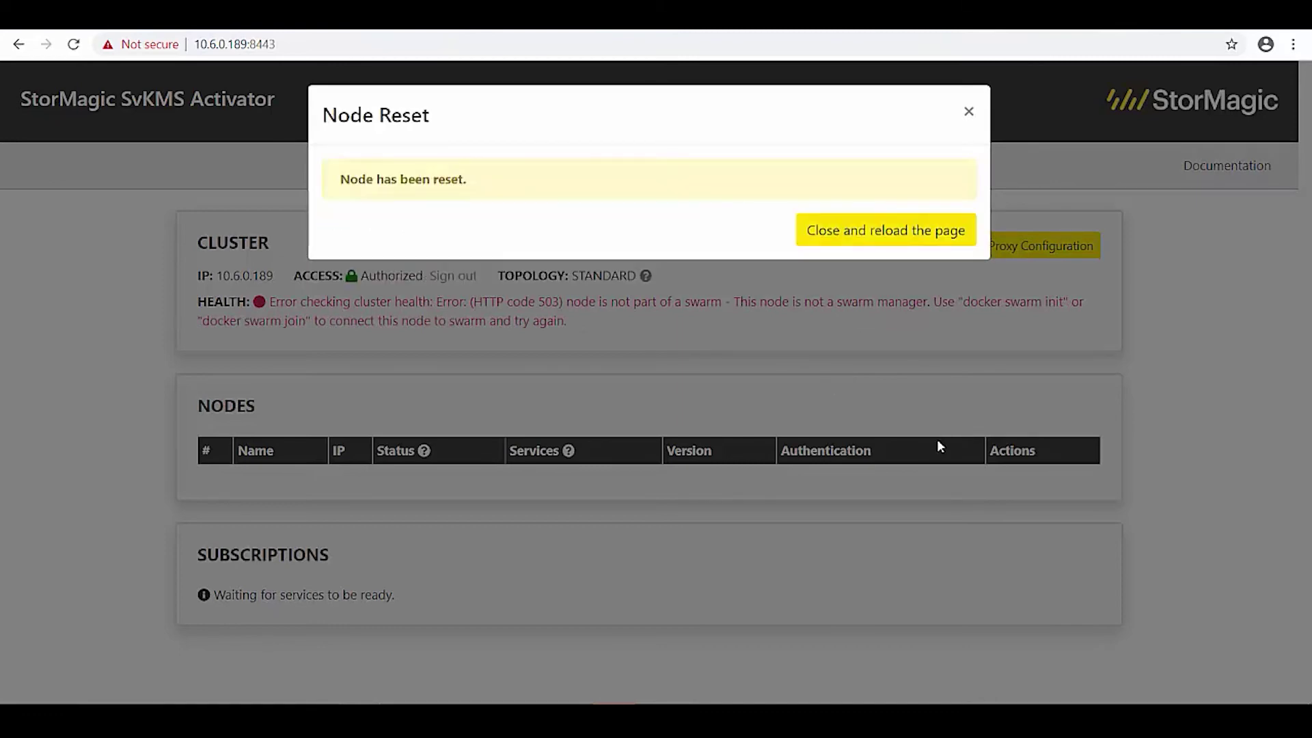
click(888, 231)
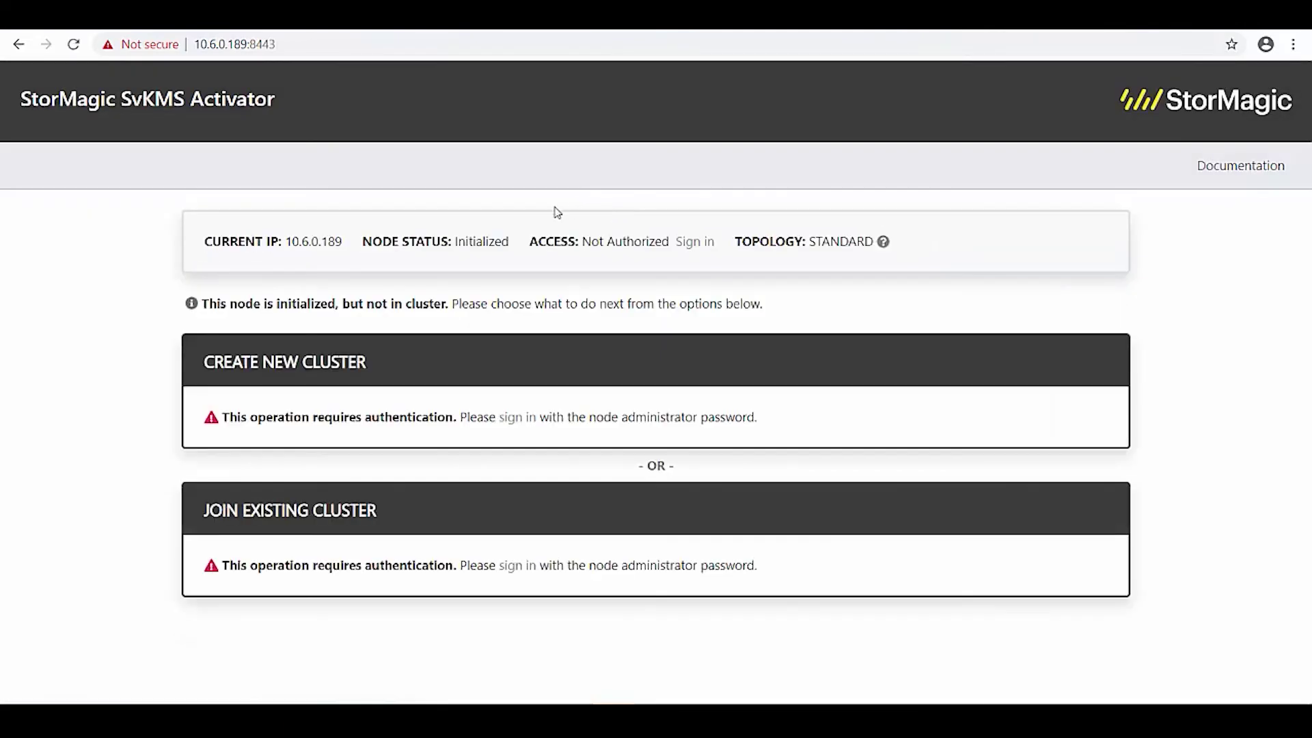
Sign in to node 10.6.0.189 with the administrator password.
click(693, 243)
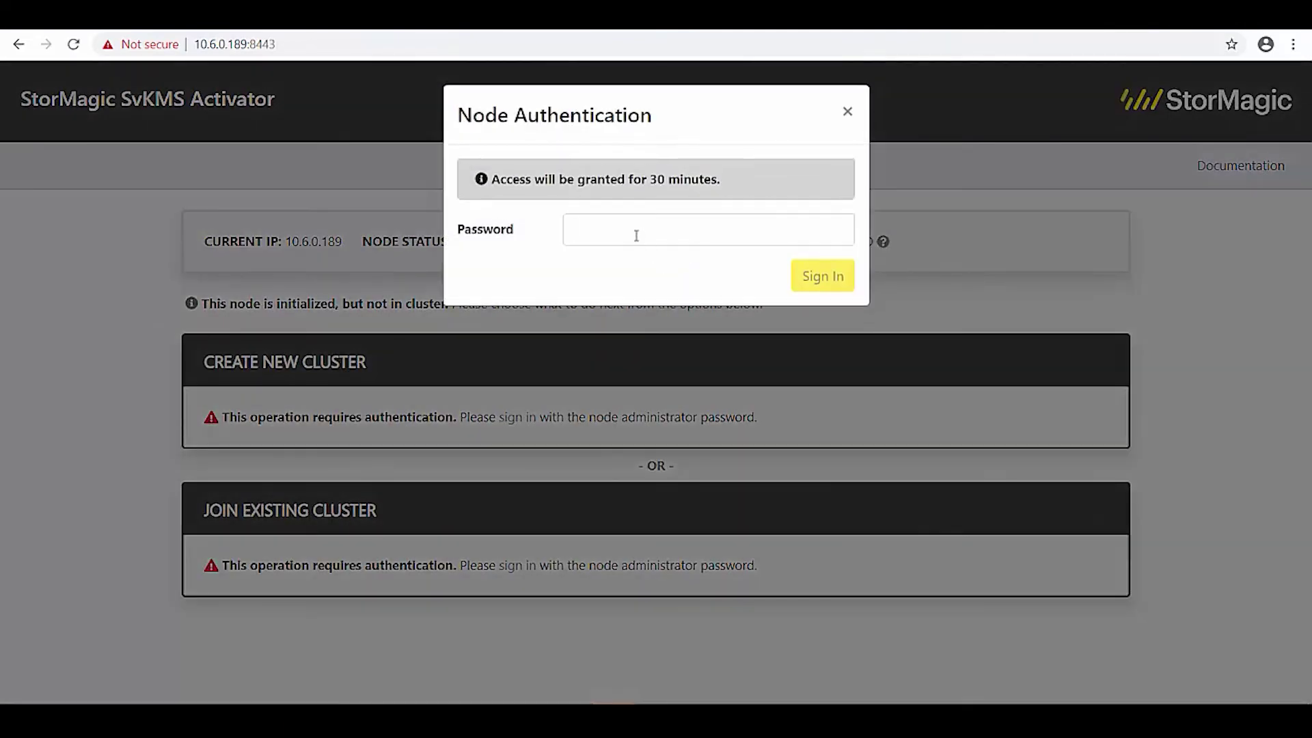
text(••••••••••)
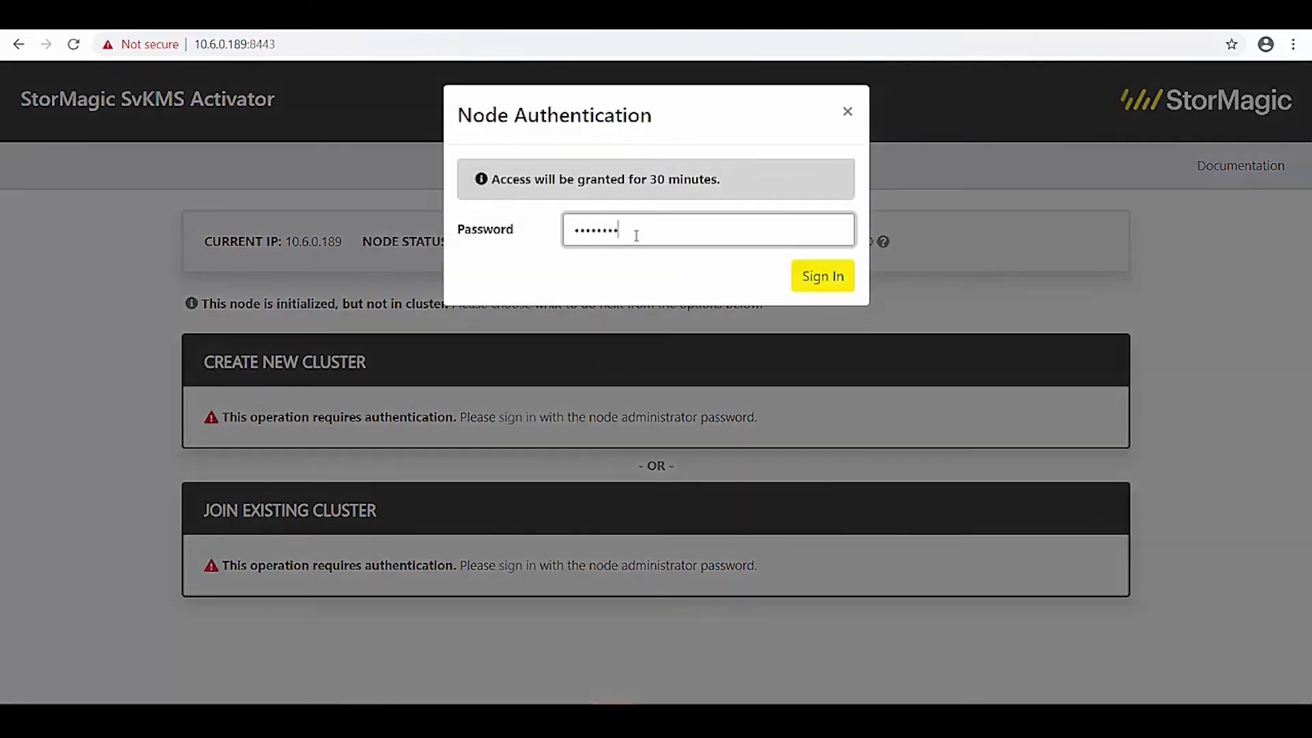
key(Return)
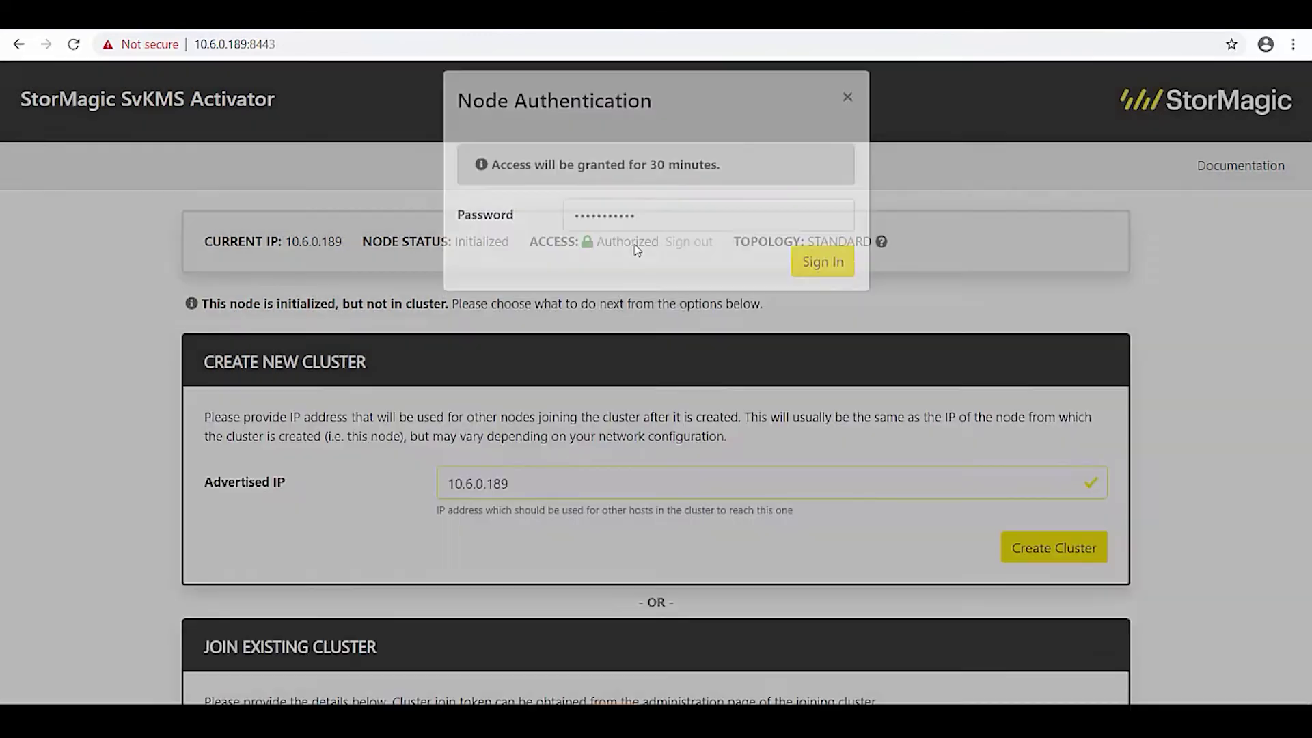
Enter 10.6.0.187 as the Cluster IP to join.
scroll(686, 398, down, 5)
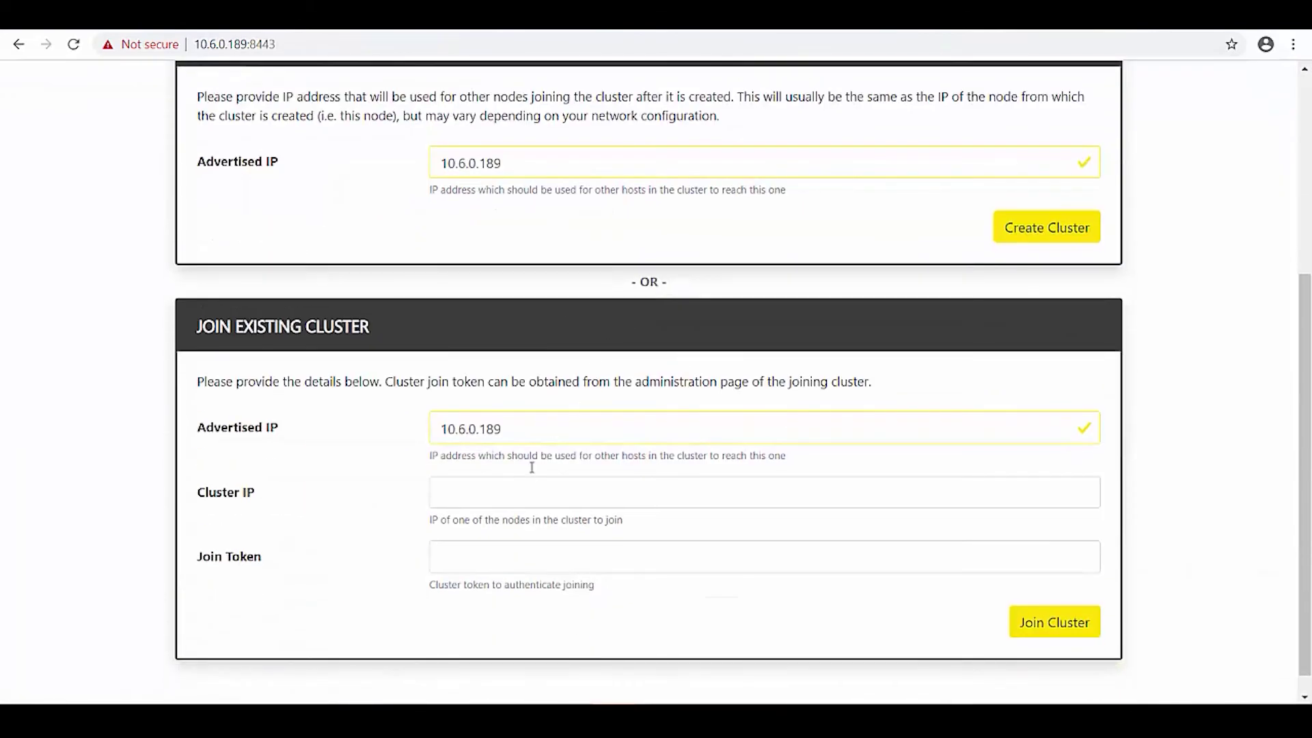
click(519, 493)
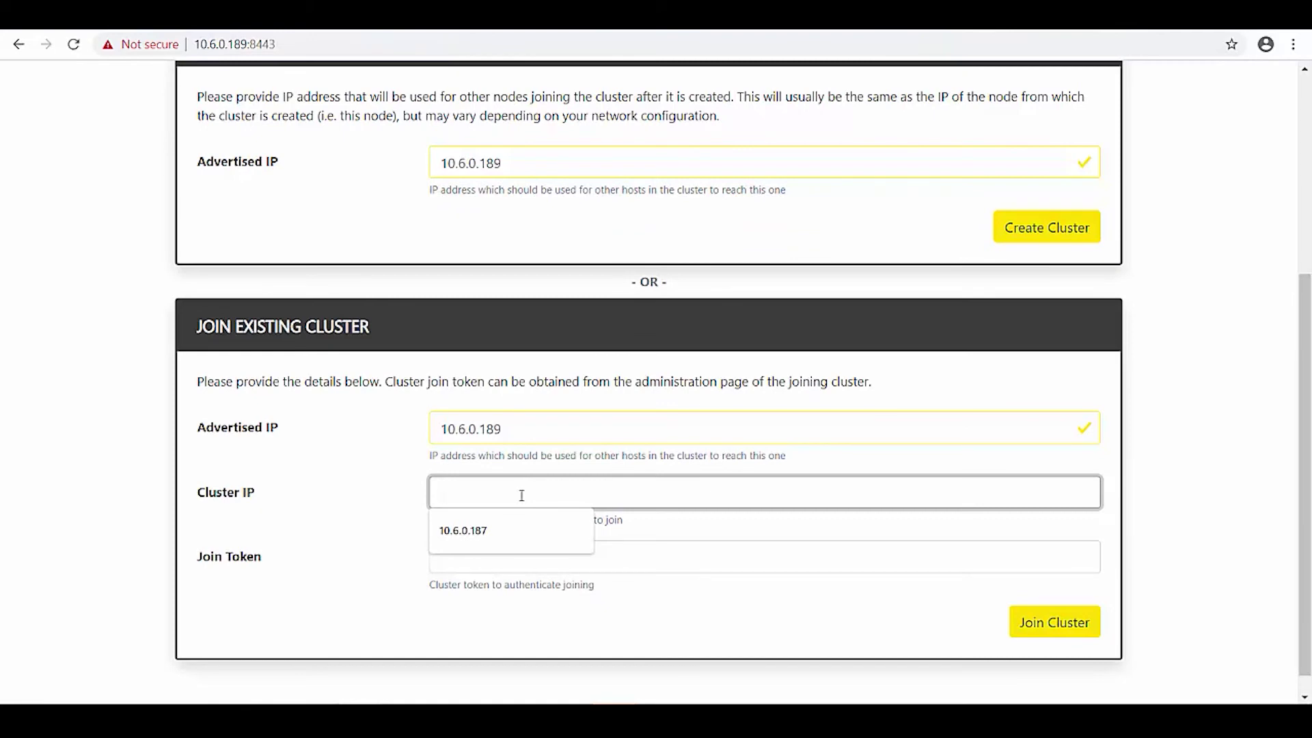
text(10.6.0.)
key(Down)
key(Return)
Copy the join token from the 10.6.0.187 cluster, paste it, and join the cluster.
key(Tab)
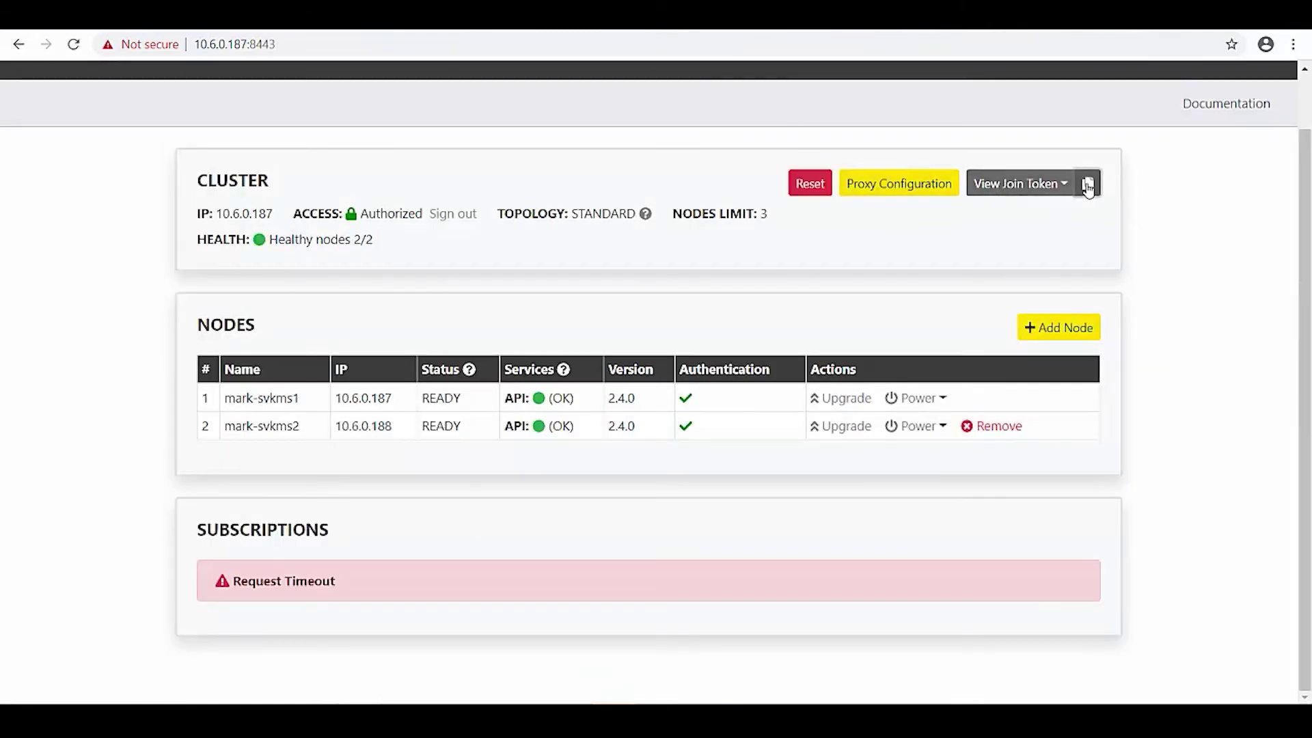
click(1087, 183)
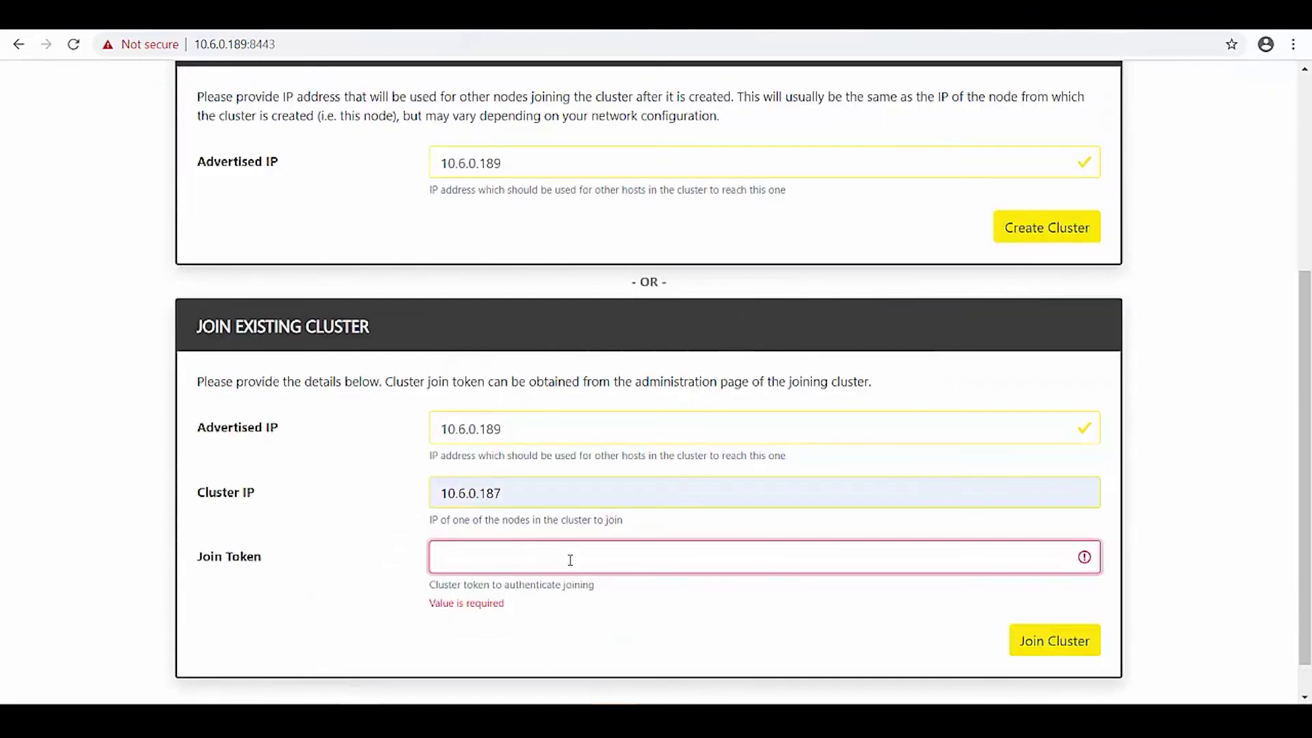
click(569, 560)
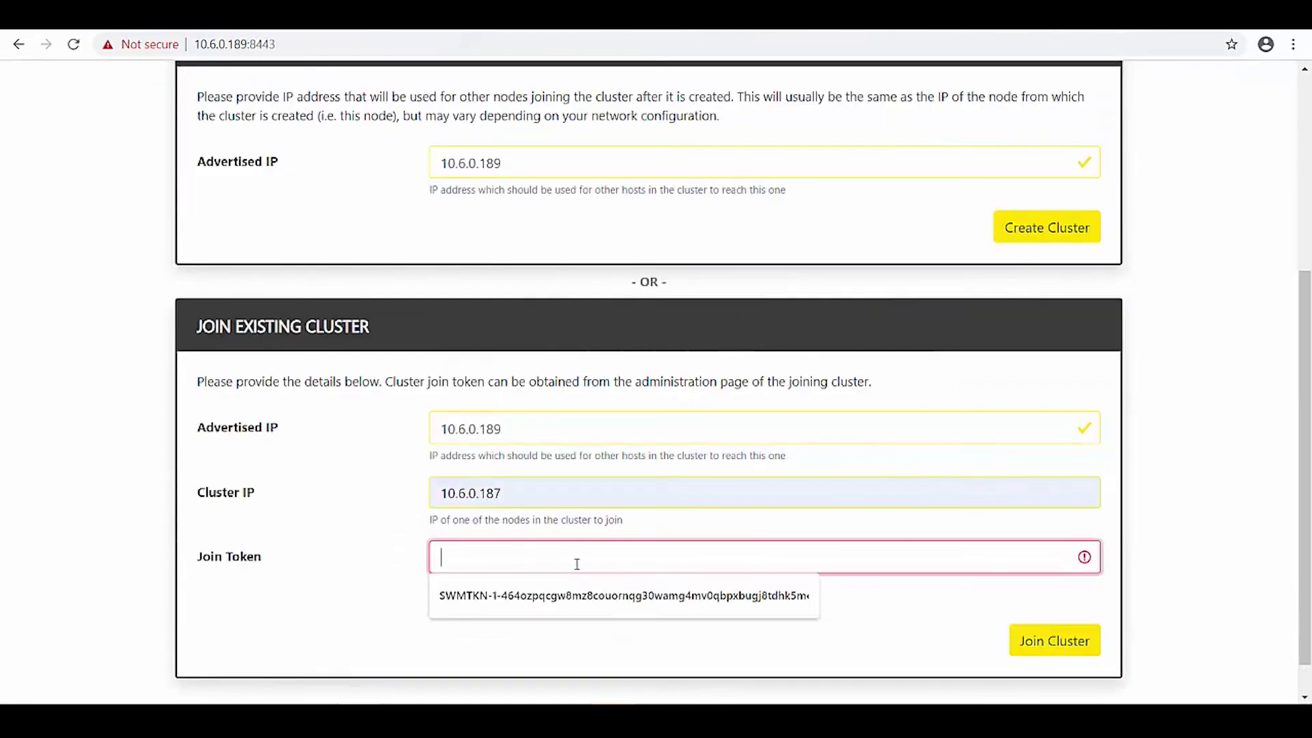
click(650, 606)
click(1054, 634)
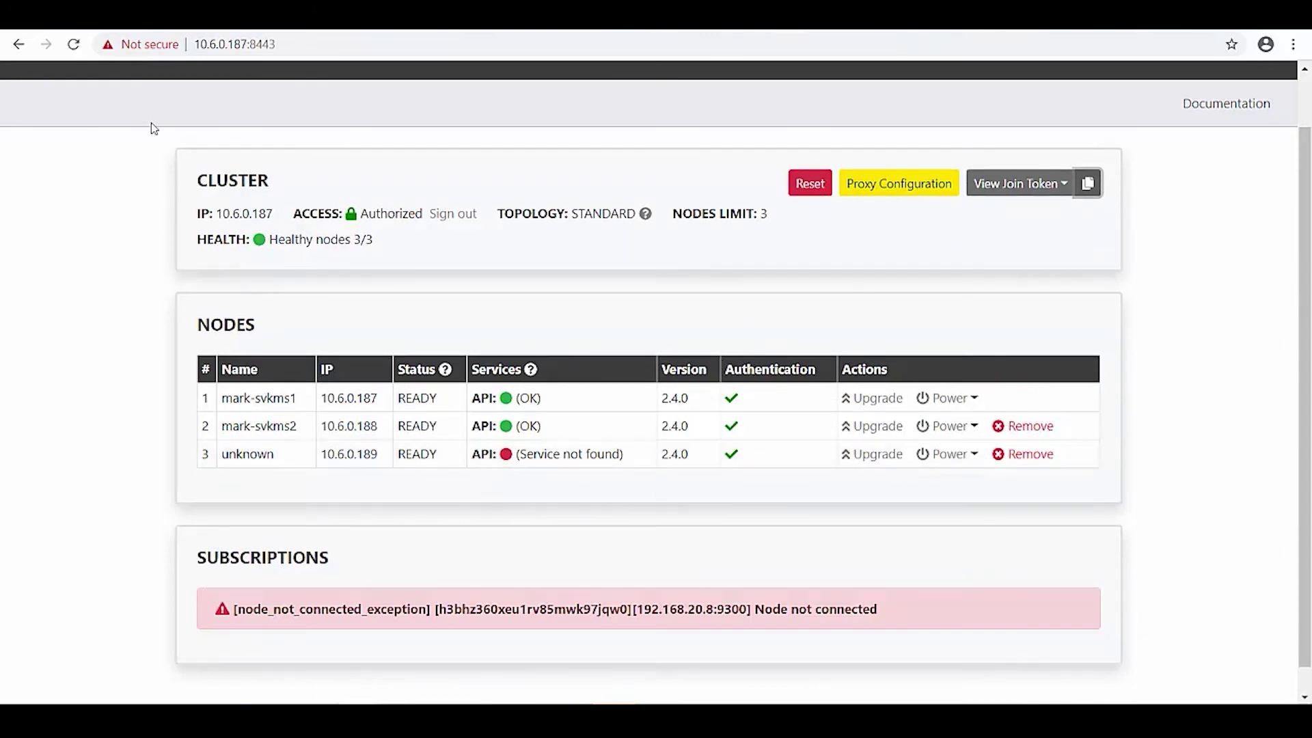
Reload the 10.6.0.187 dashboard and sign in with the administrator password.
click(75, 46)
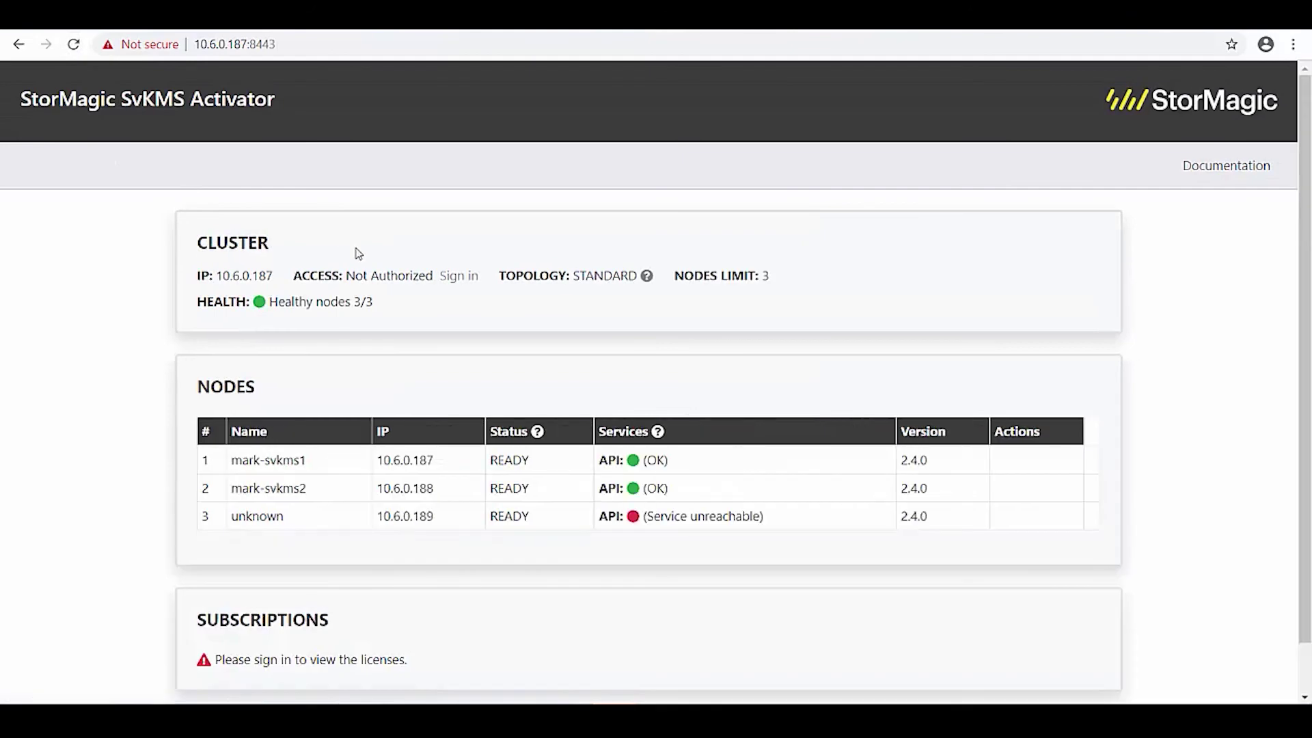
click(457, 276)
click(594, 236)
text(•••••••••)
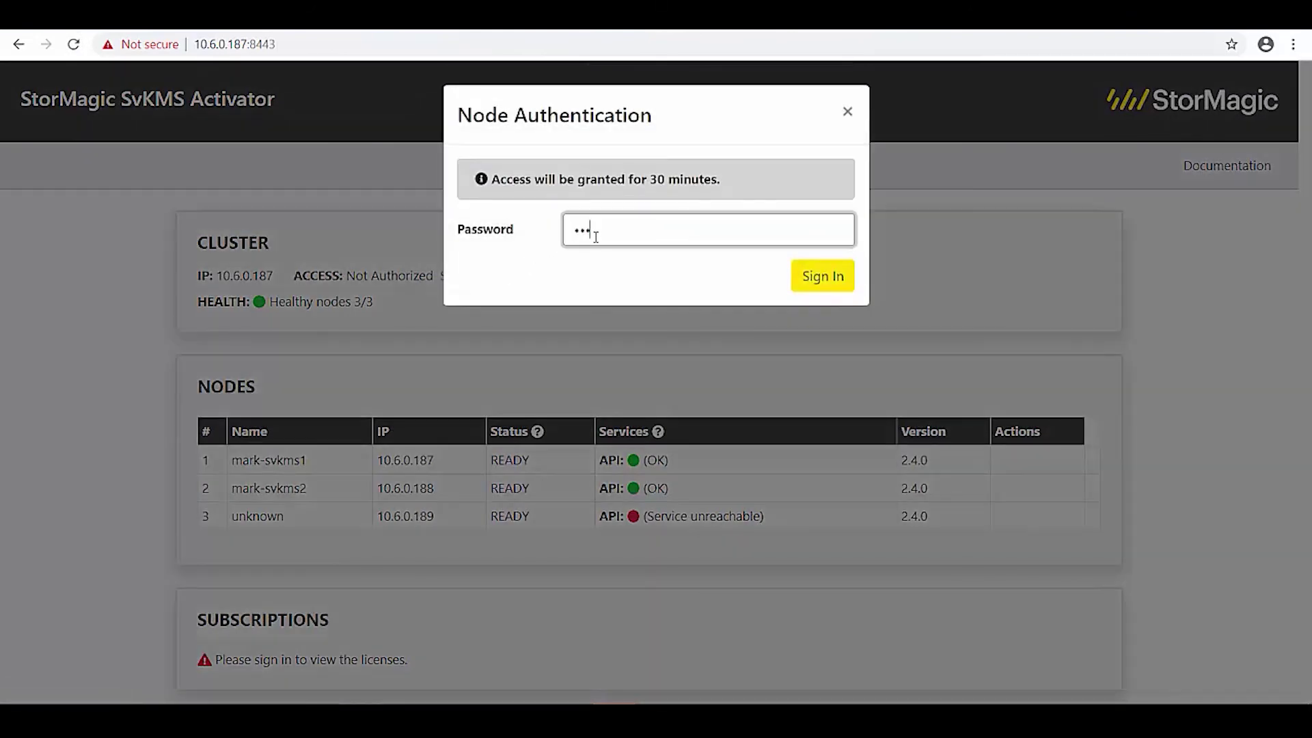
key(Return)
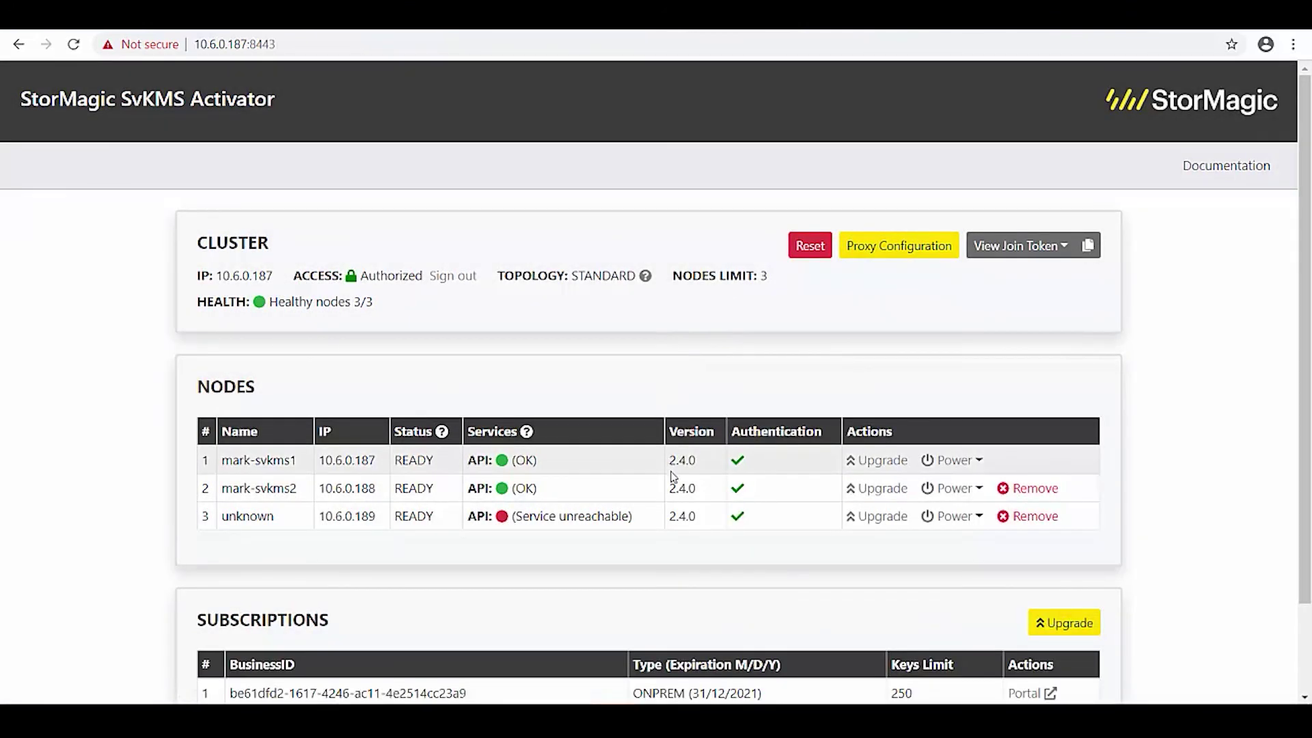
Verify all three nodes show API OK and the ONPREM subscription is listed.
scroll(627, 530, down, 3)
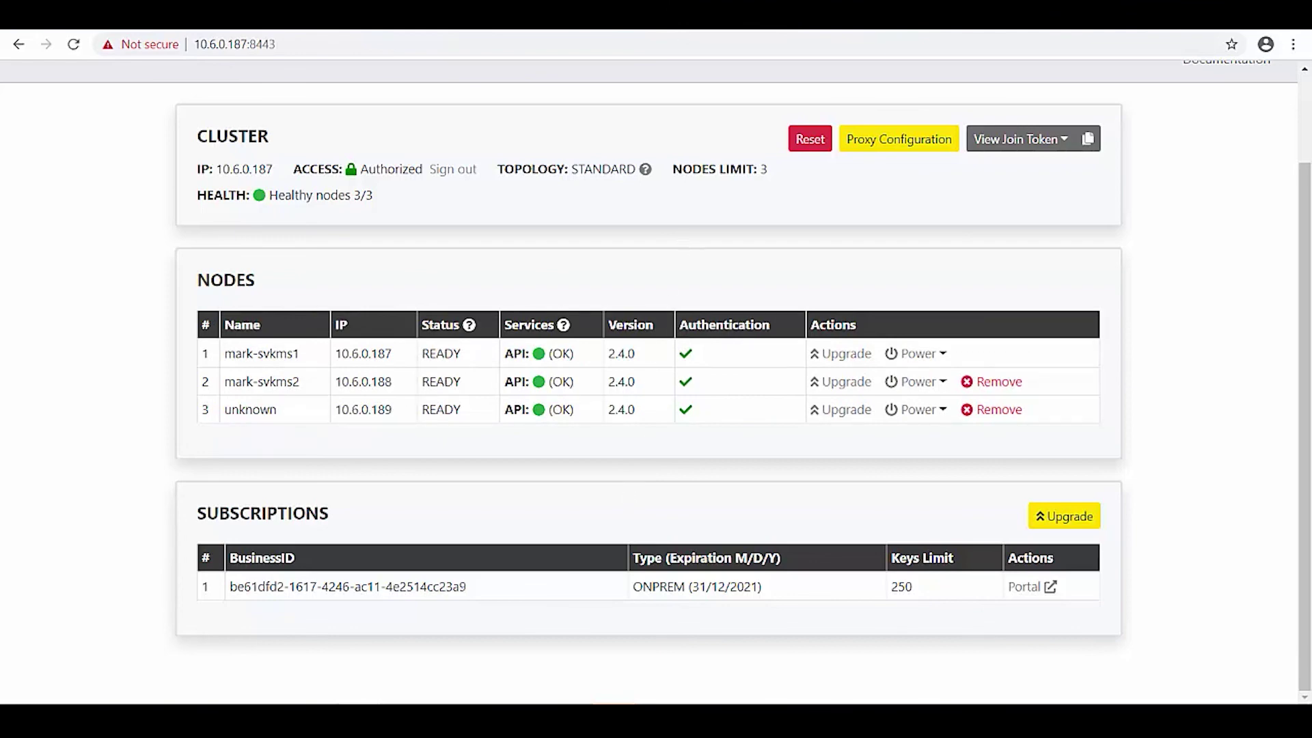
click(264, 44)
click(254, 45)
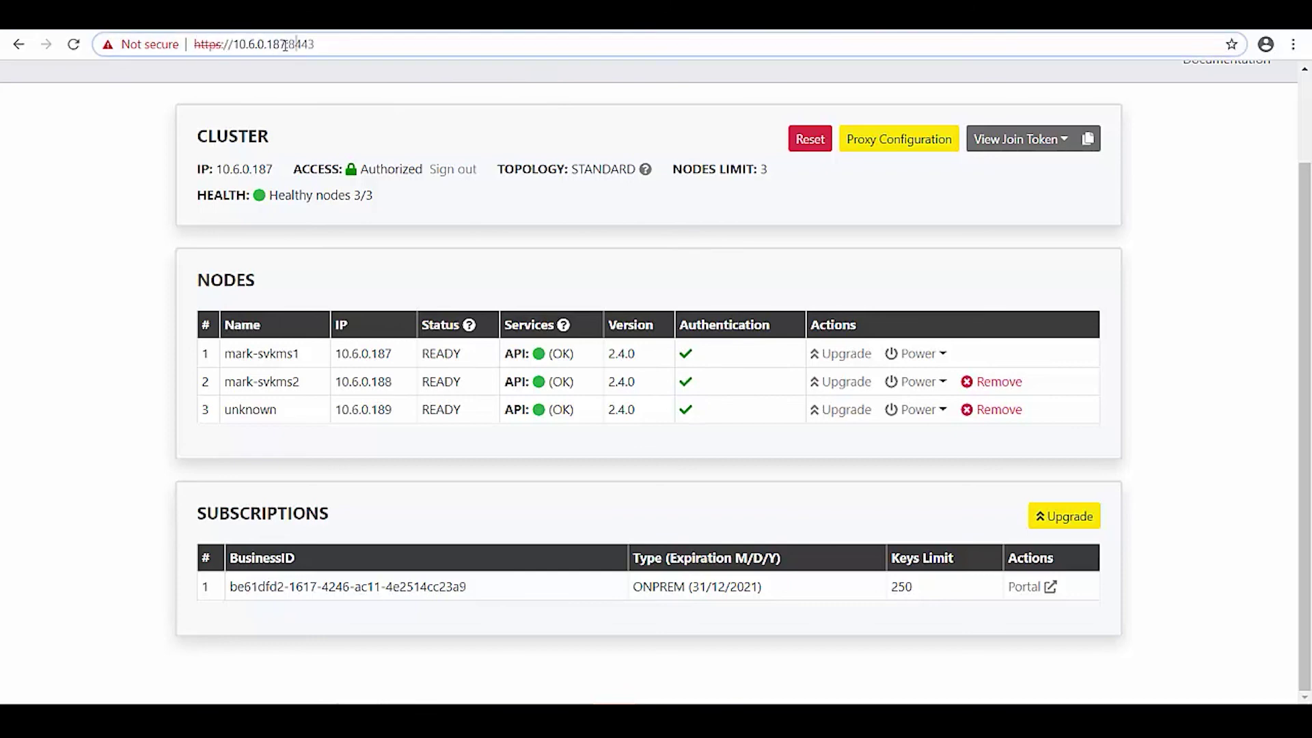